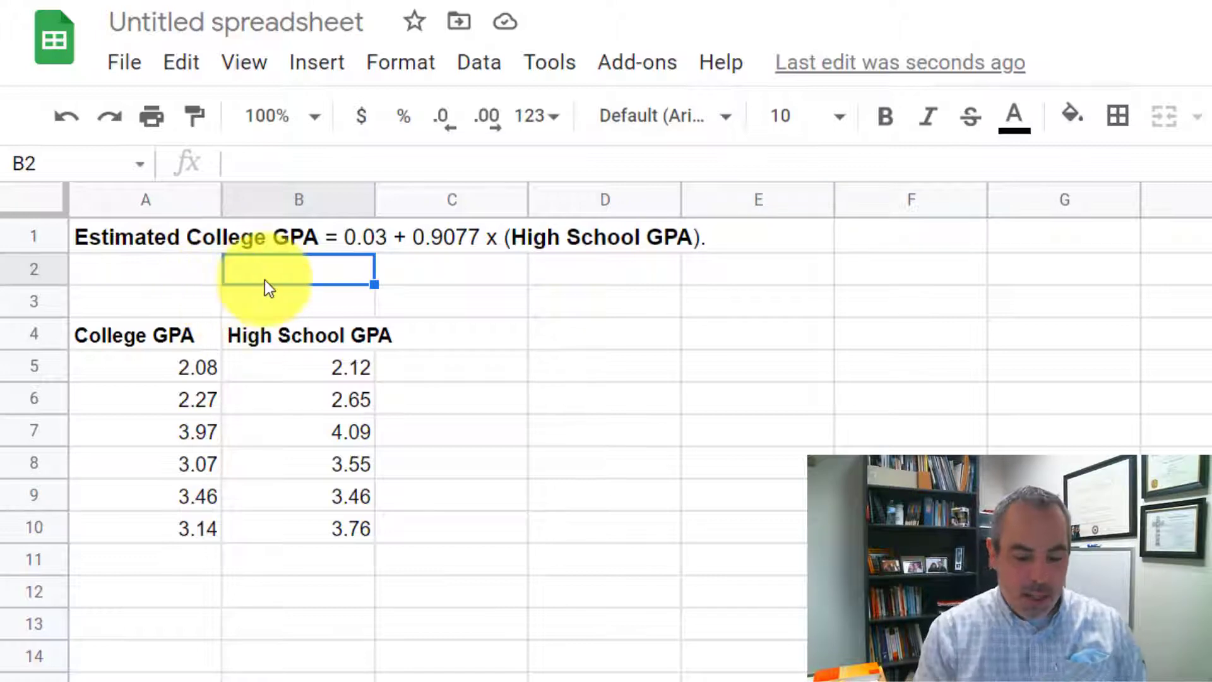
Step: Enter the regression equation 'y = .9077 (x) + .03' in cell B2
type("7")
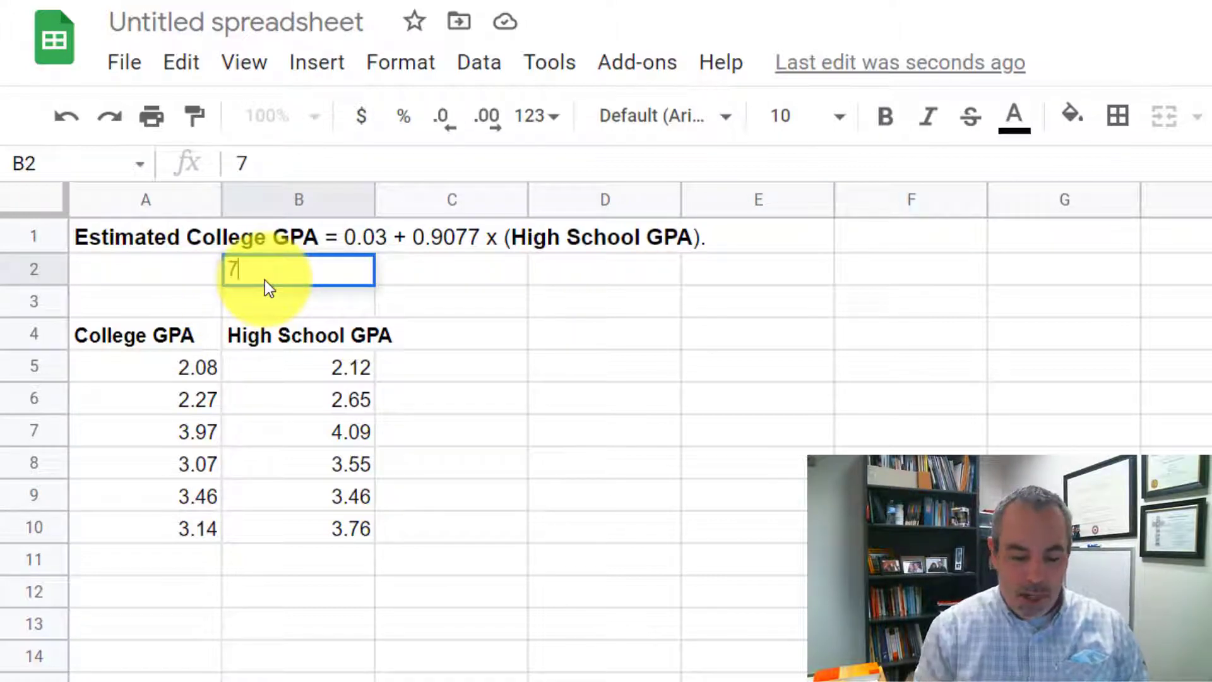
type("y")
key("BackSpace")
key("BackSpace")
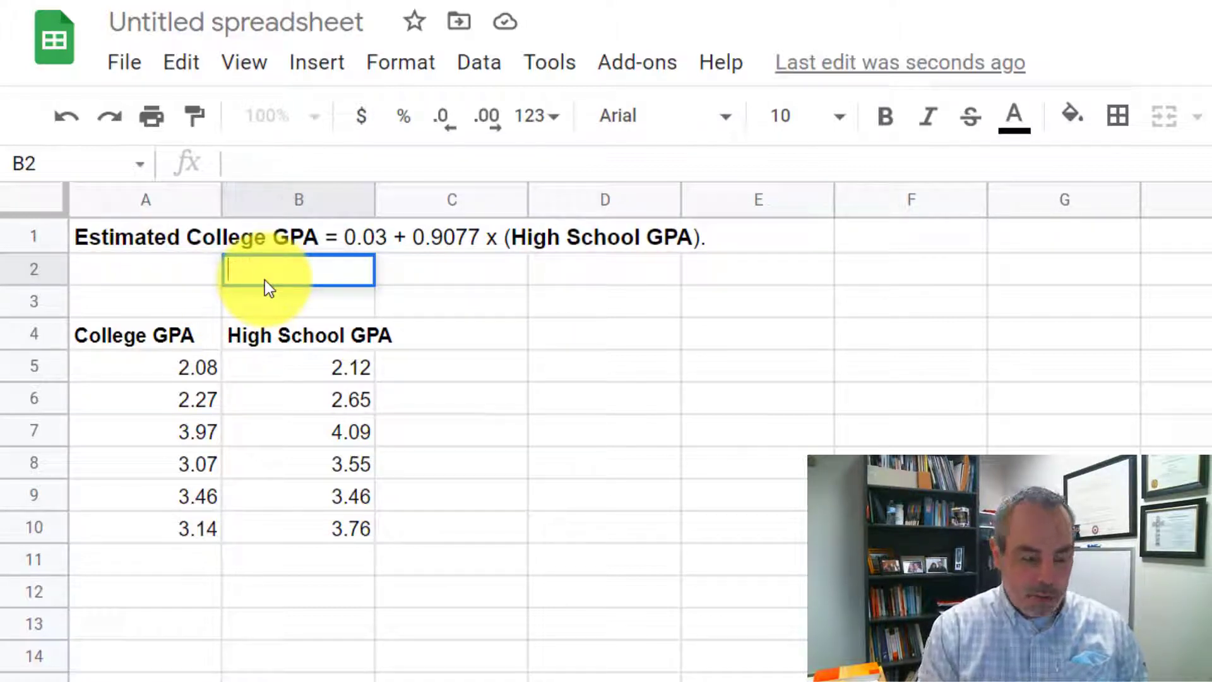
type("y =")
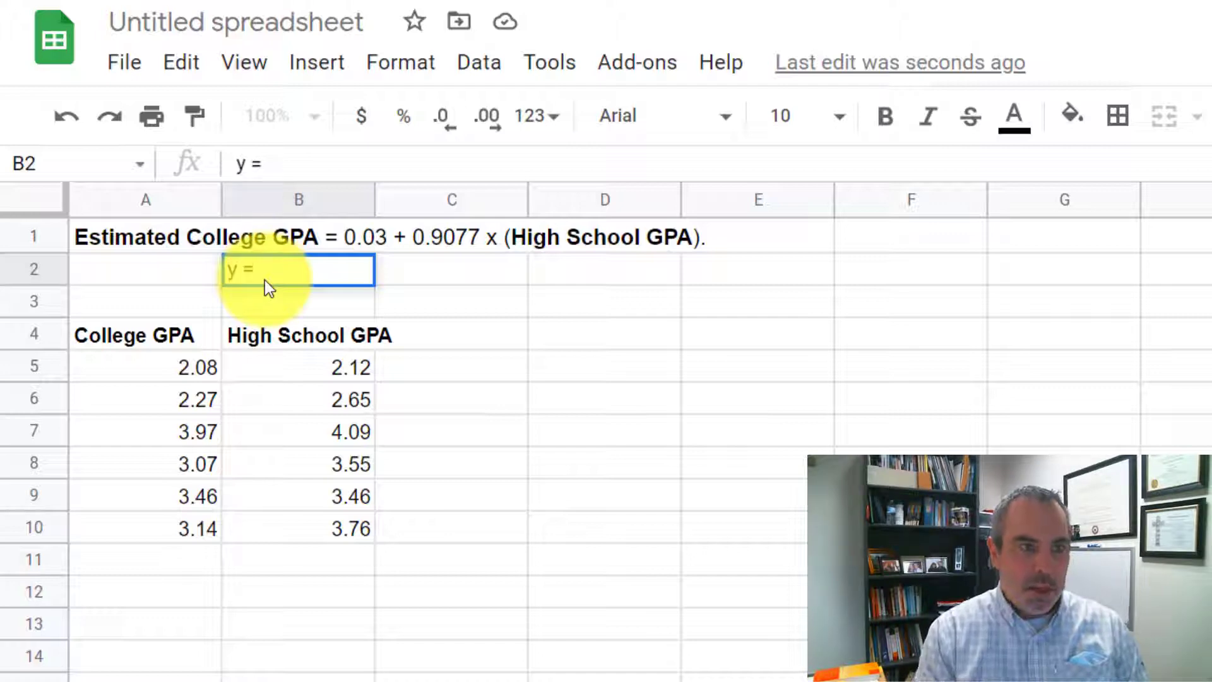
type(" .9077")
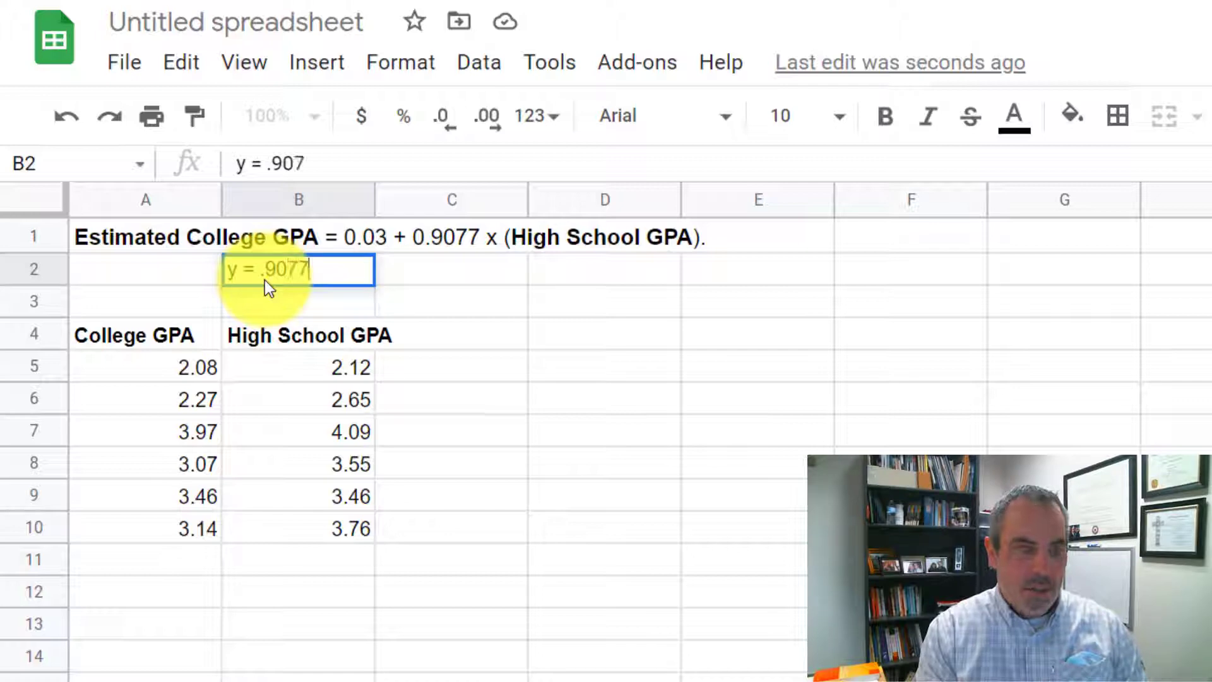
type(" (x) + ")
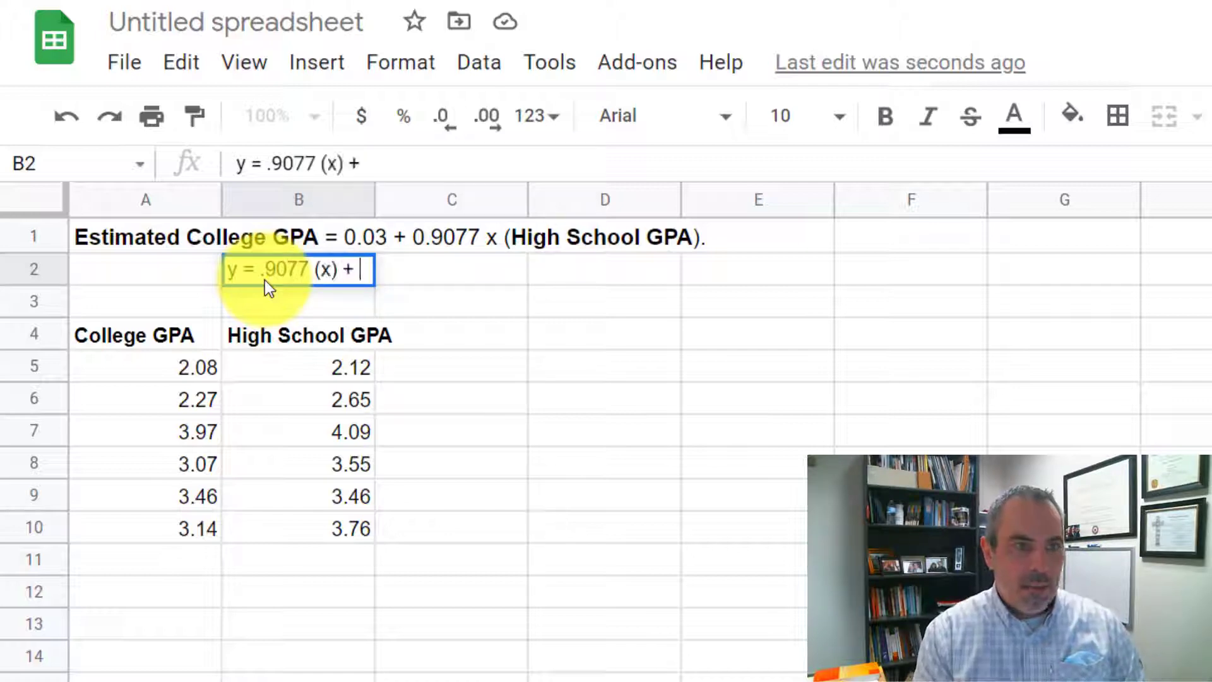
type("b")
key("BackSpace")
type(".03")
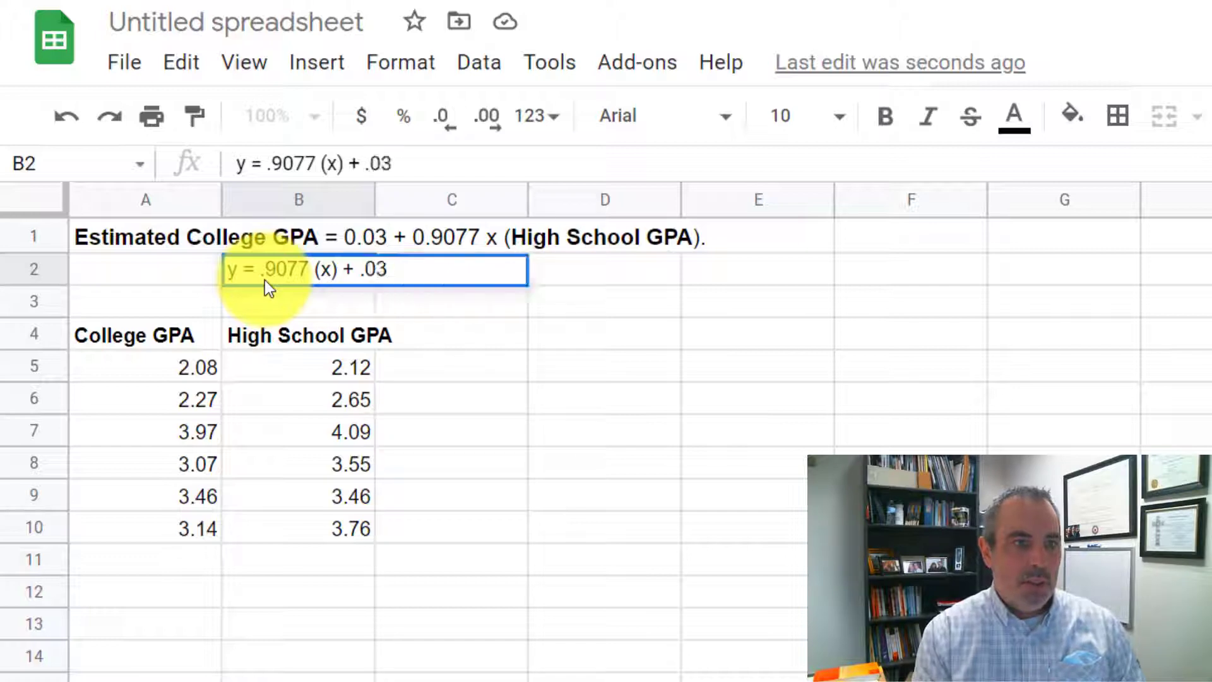
key("Return")
left_click(187, 300)
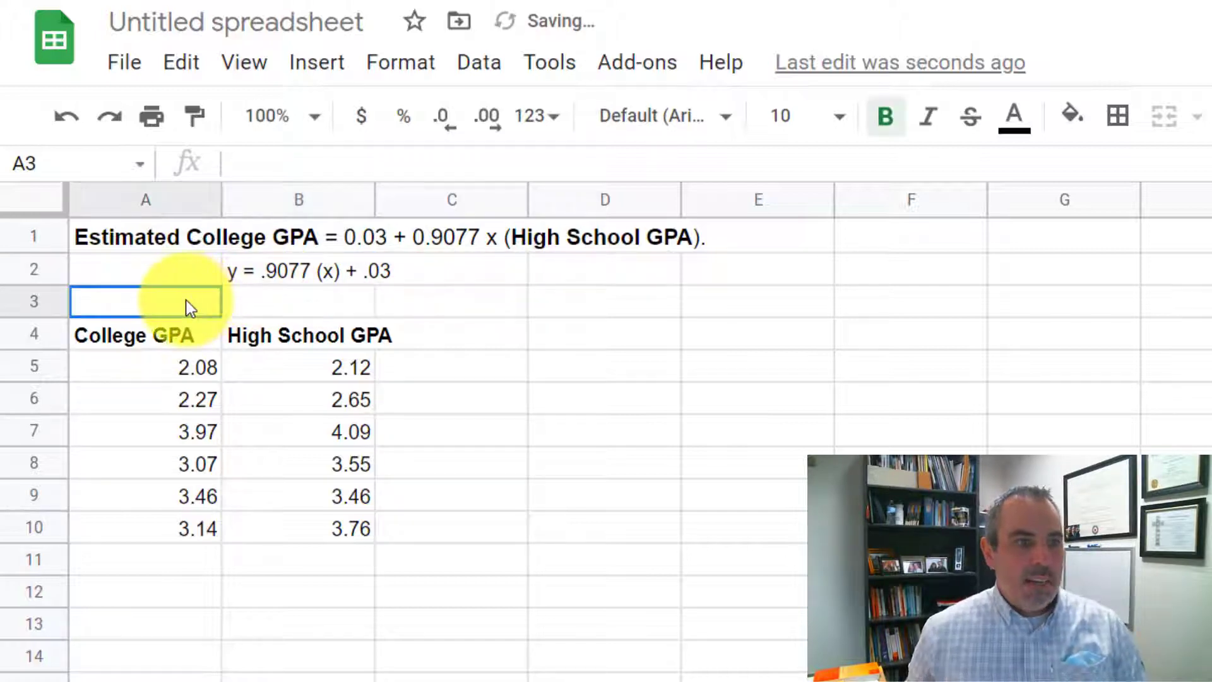
Step: Label cell A3 'y' and cell B3 'x'
type("y")
left_click(303, 303)
type("x")
key("Tab")
key("Down")
key("Down")
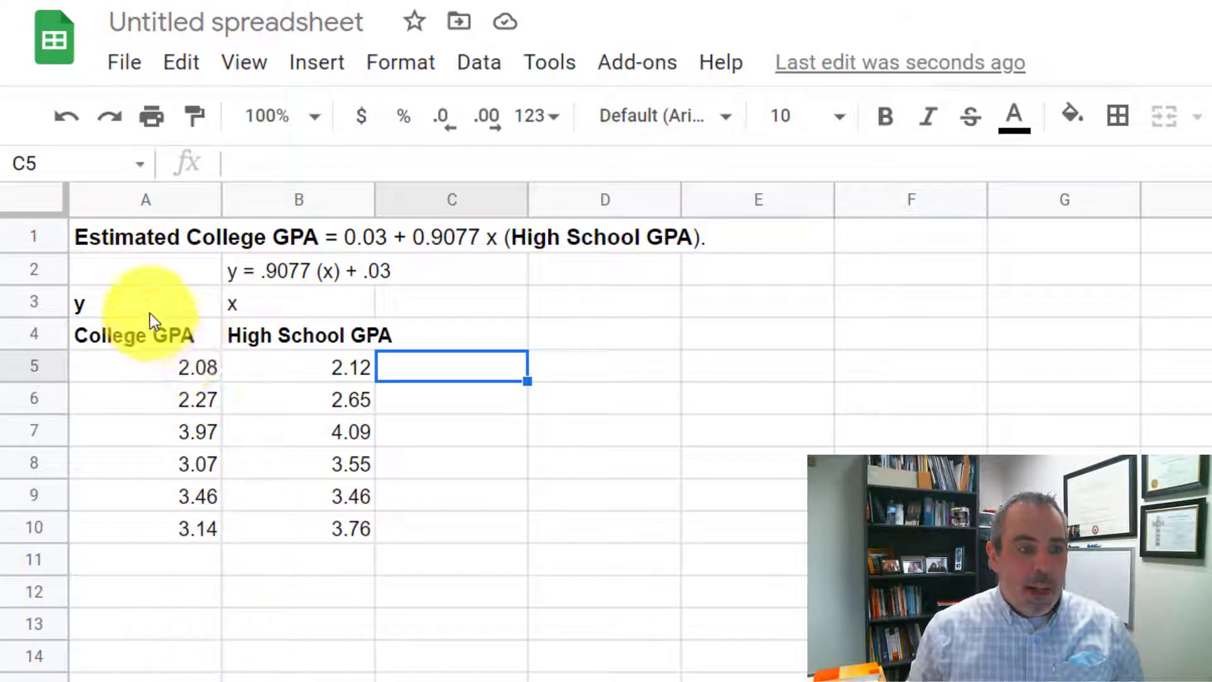
Step: Move the y/College GPA column from column A to column C, then select both GPA columns
left_click_drag(149, 311, 143, 532)
left_click_drag(220, 302, 433, 303)
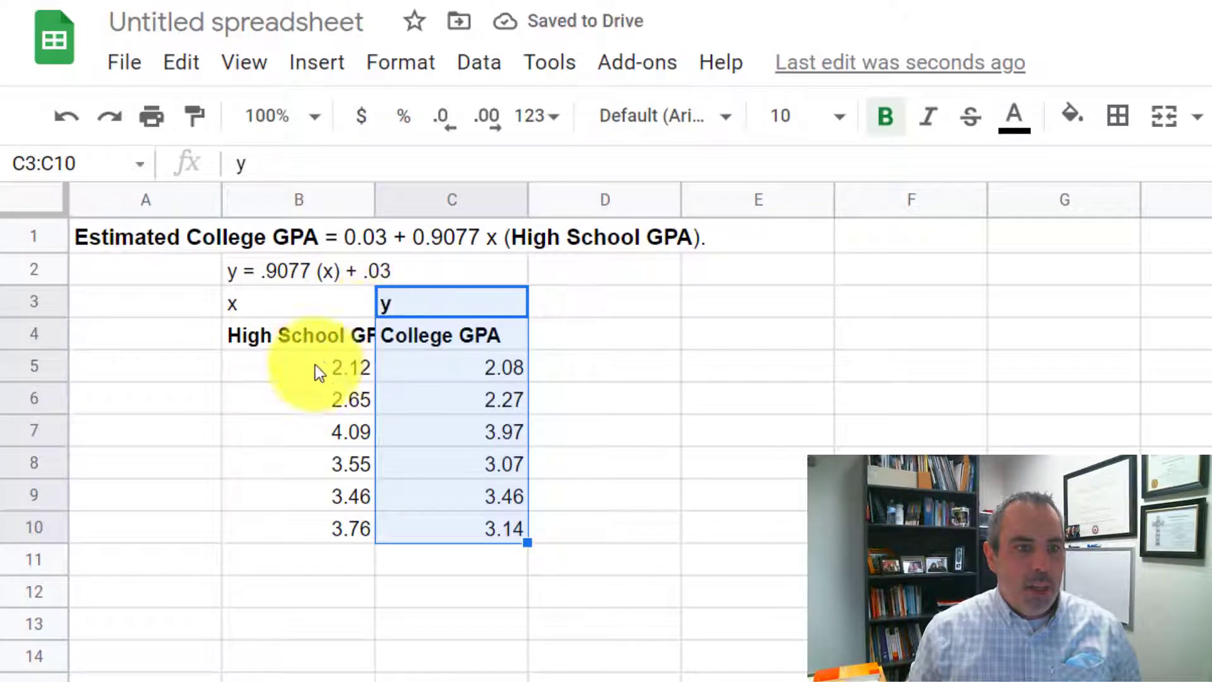
left_click(322, 339)
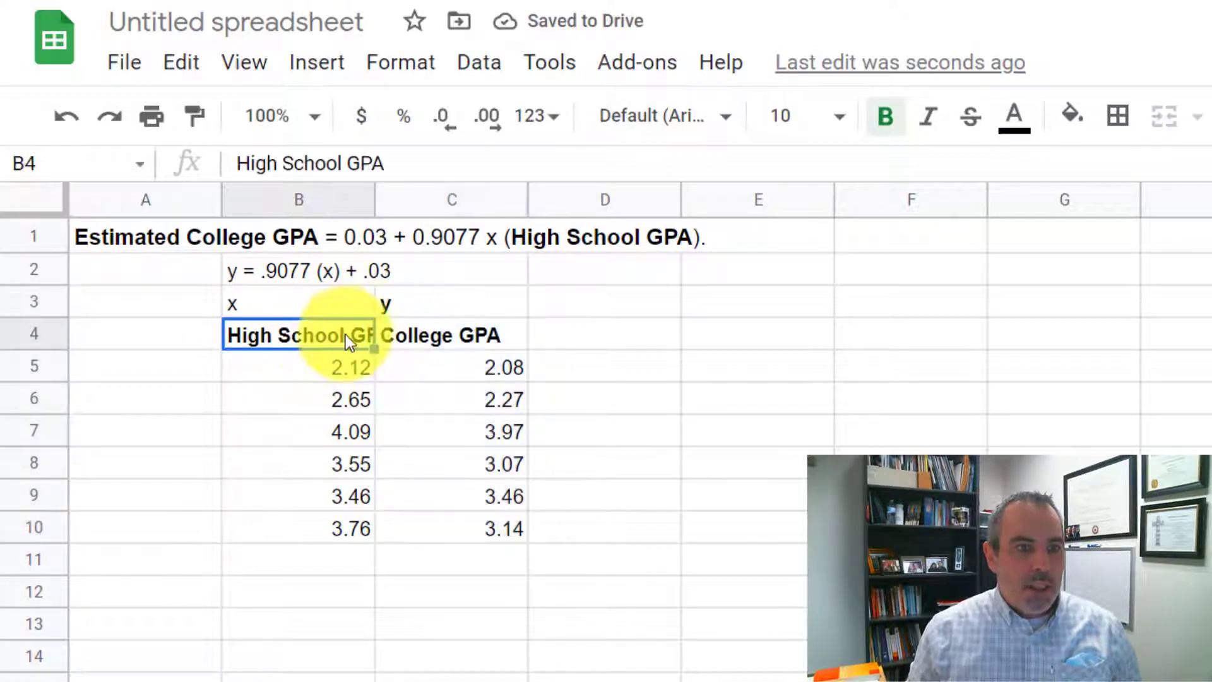
mouse_move(344, 335)
left_mouse_down()
mouse_move(453, 398)
mouse_move(483, 529)
left_mouse_up()
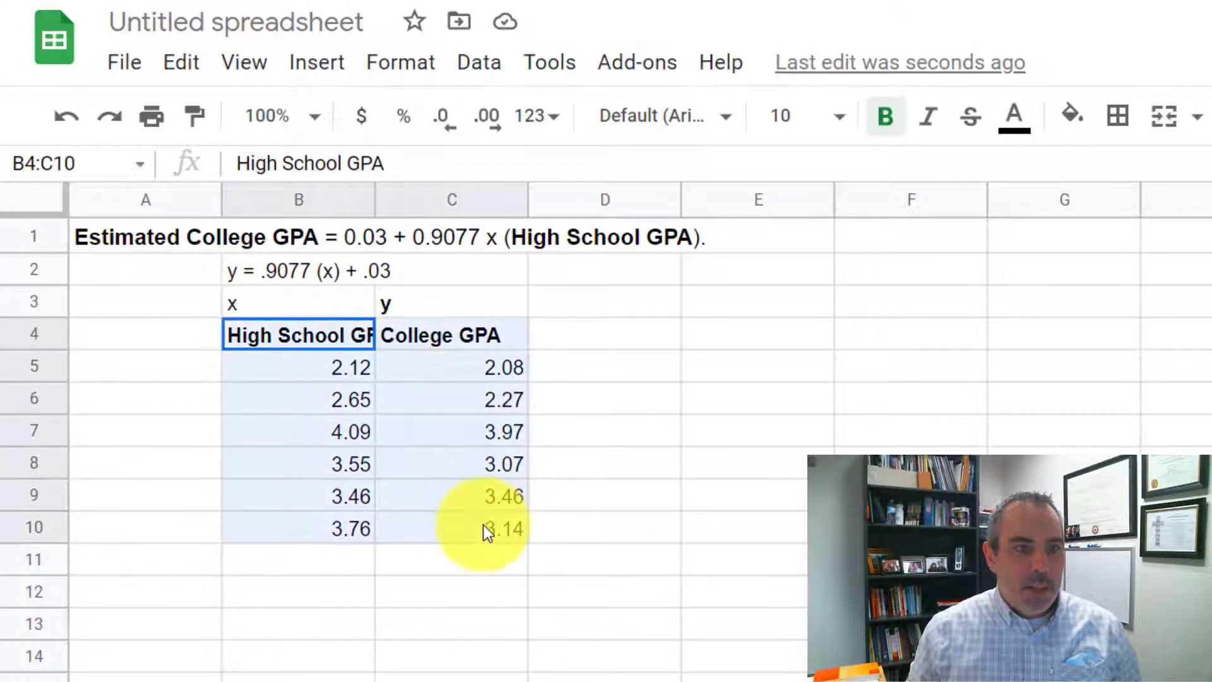
Step: Insert a scatter chart with a linear trendline labelled by its equation
left_click(317, 66)
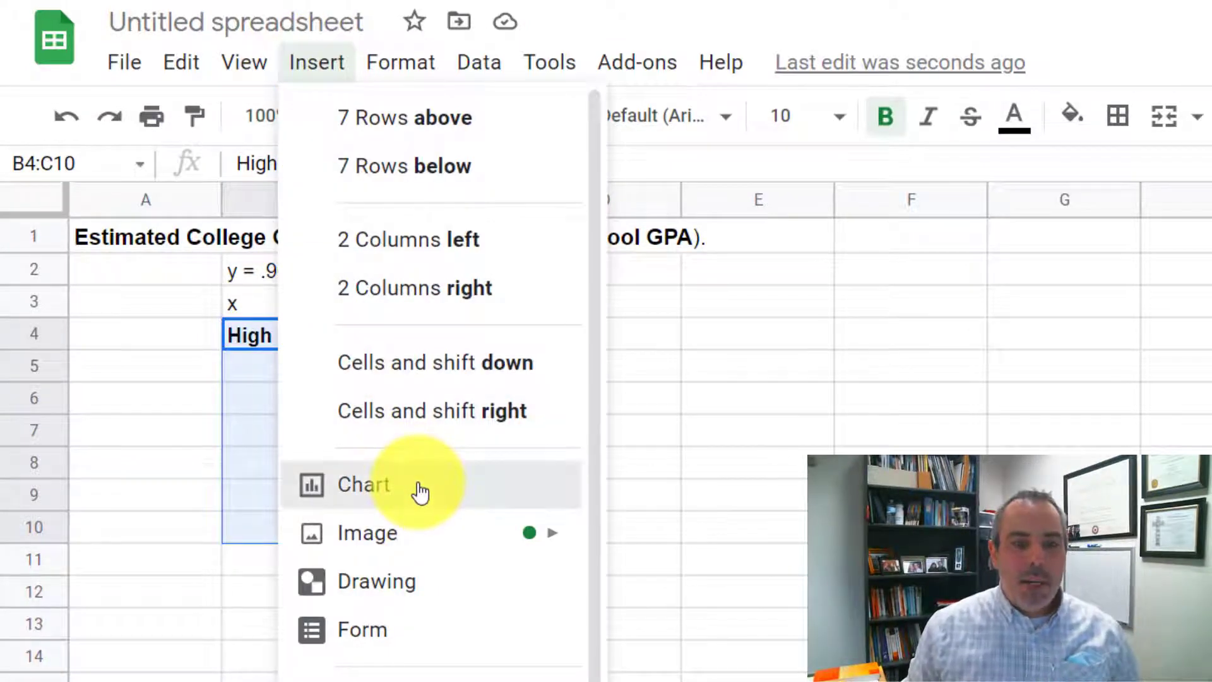
key("Escape")
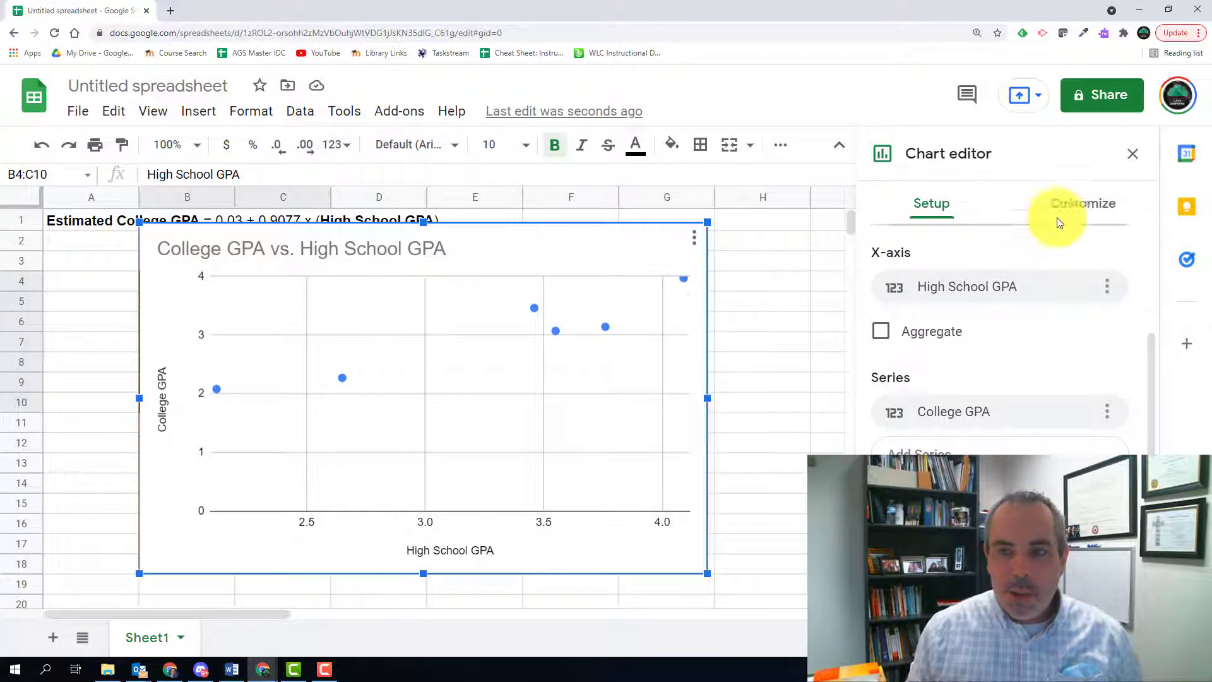
left_click(1080, 210)
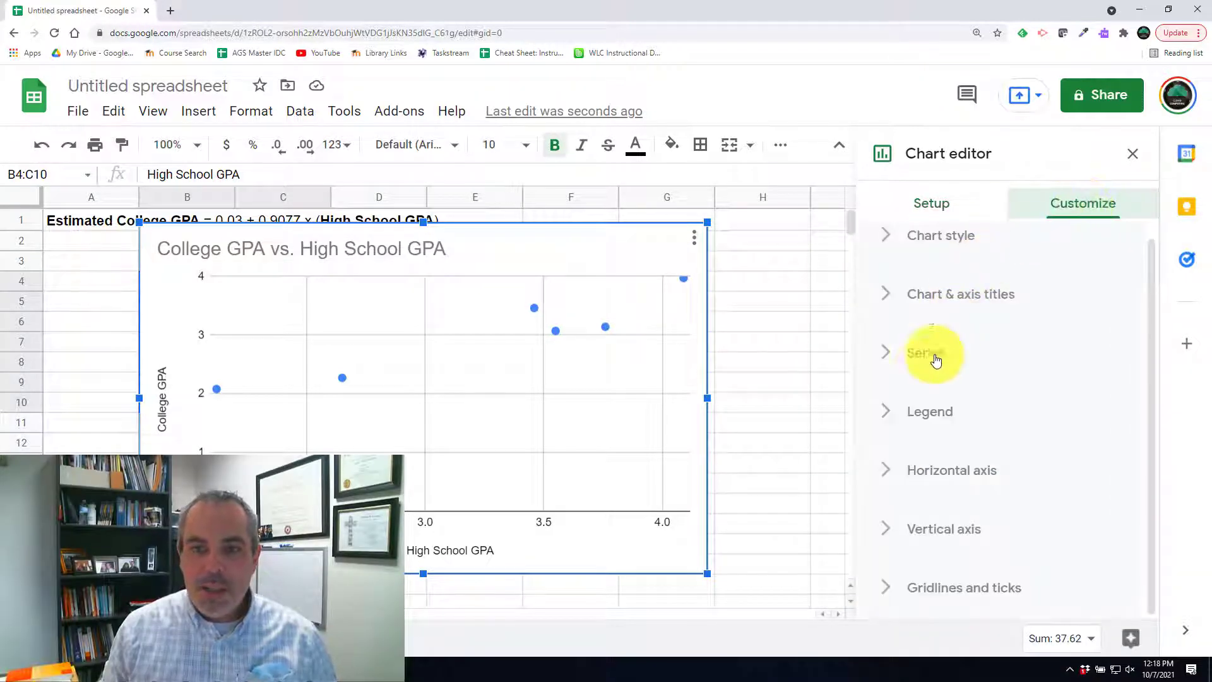
left_click(897, 354)
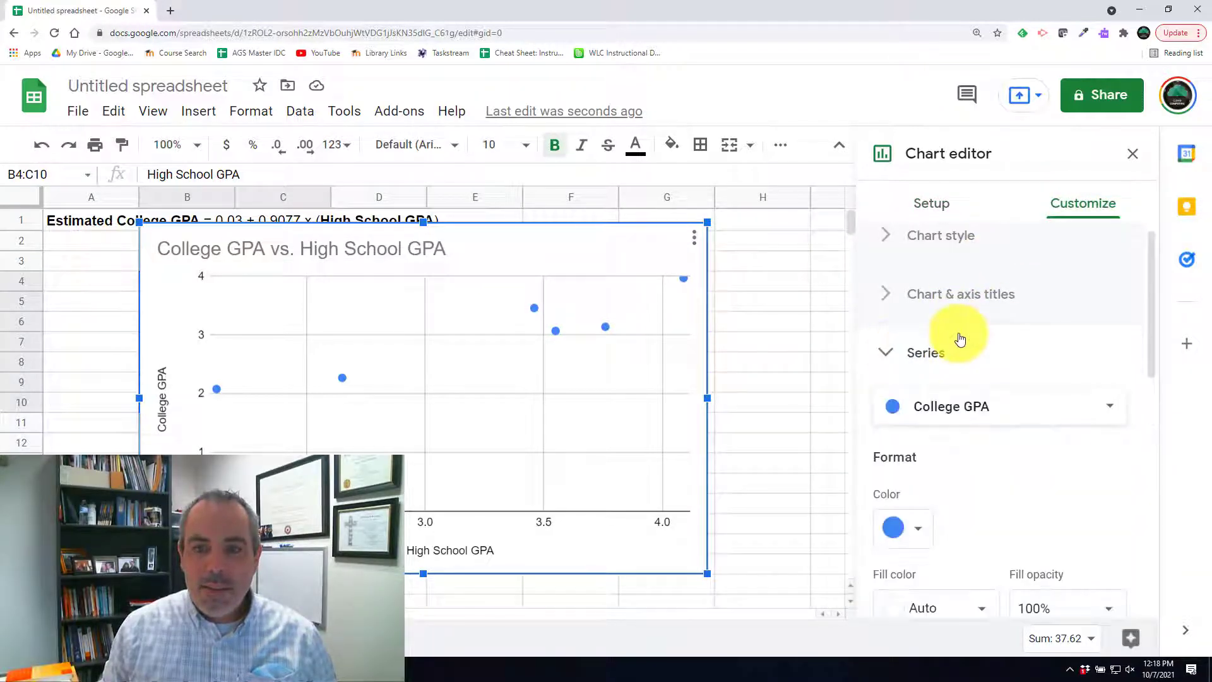
scroll(960, 339, "down", 8)
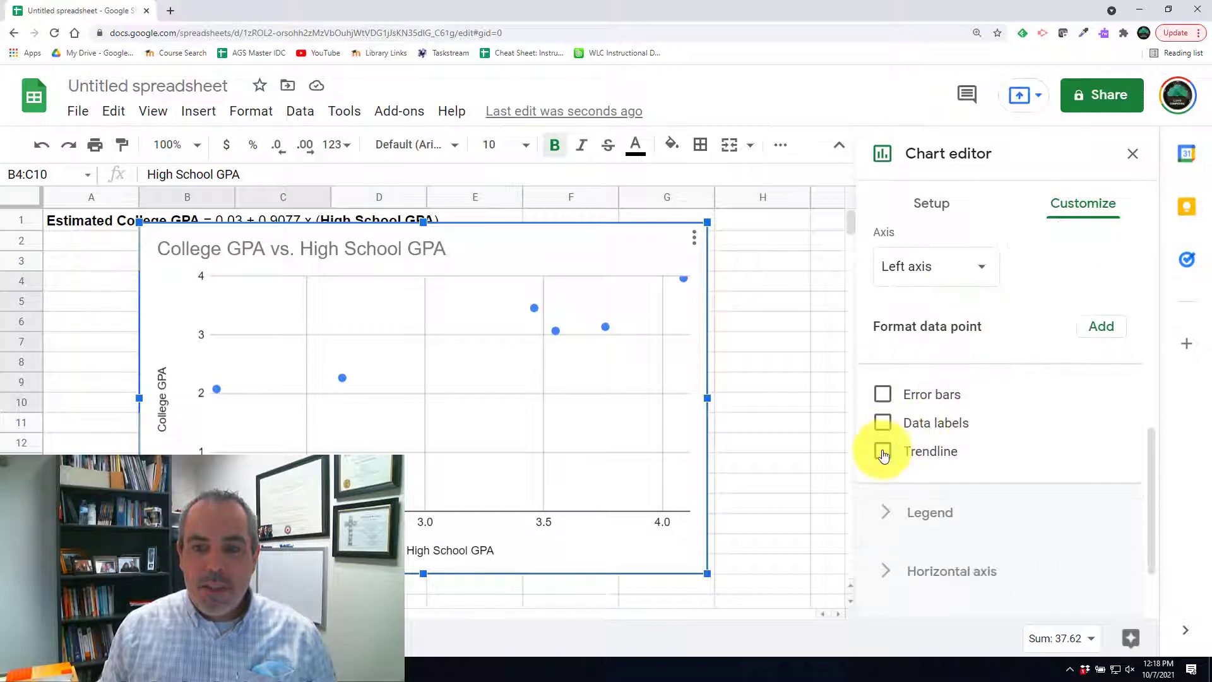
left_click(882, 452)
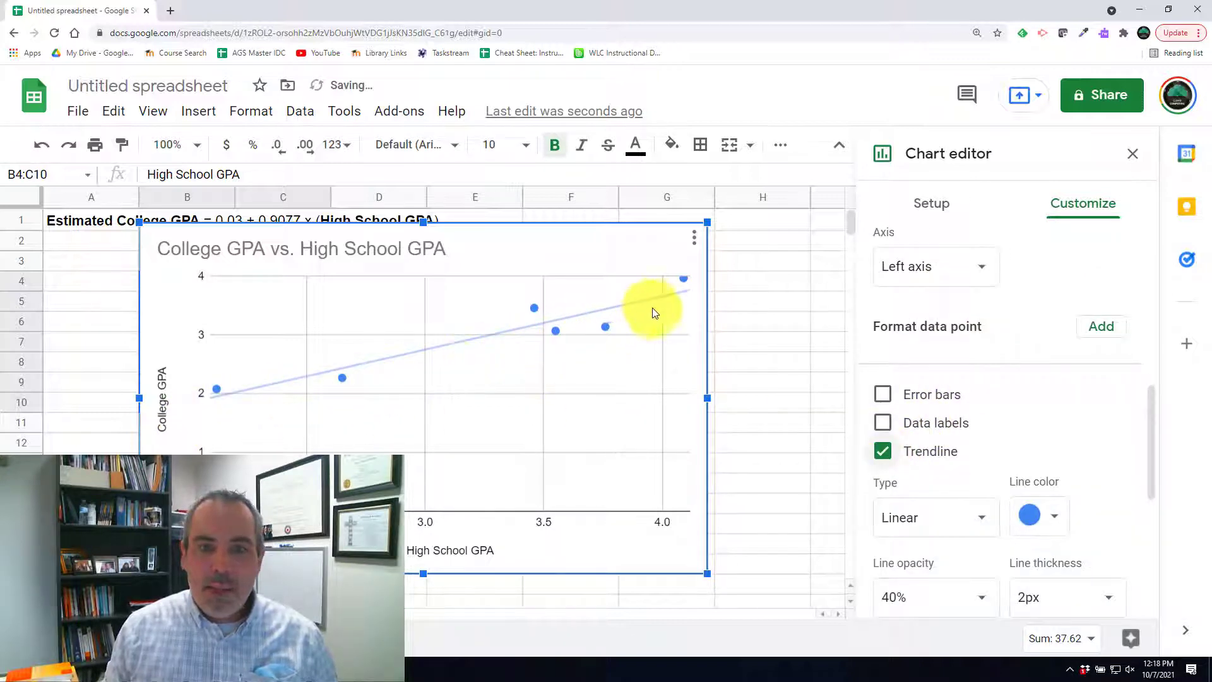
scroll(1033, 468, "down", 4)
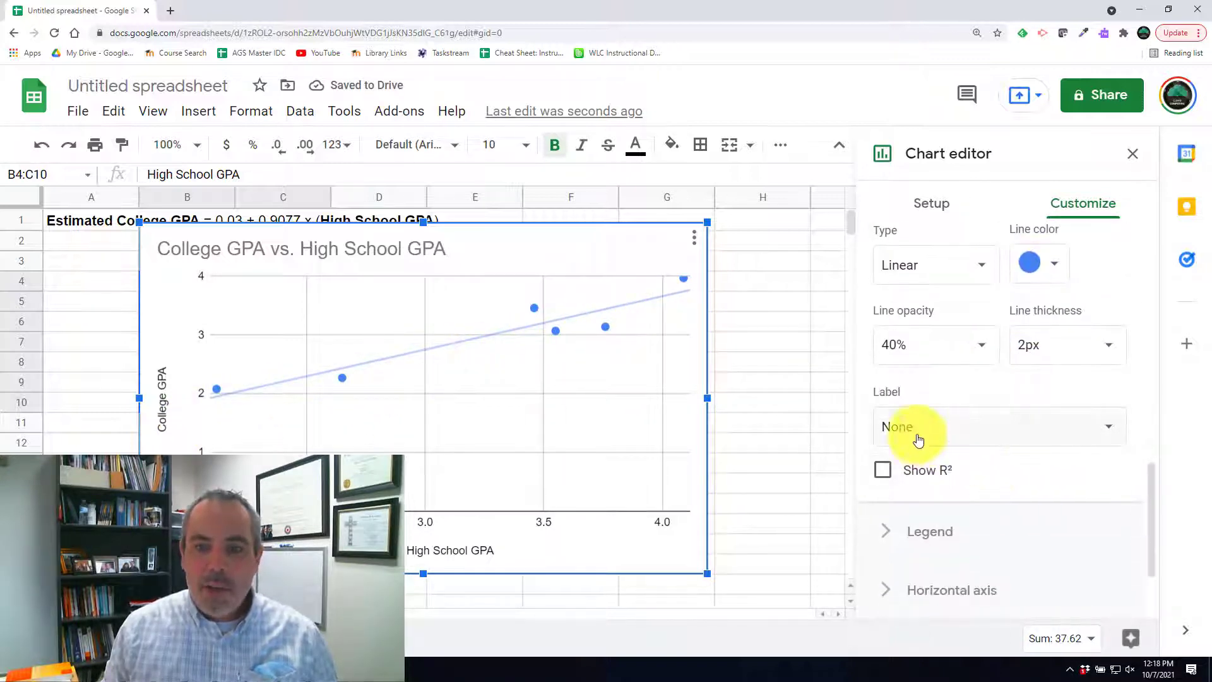
left_click(918, 440)
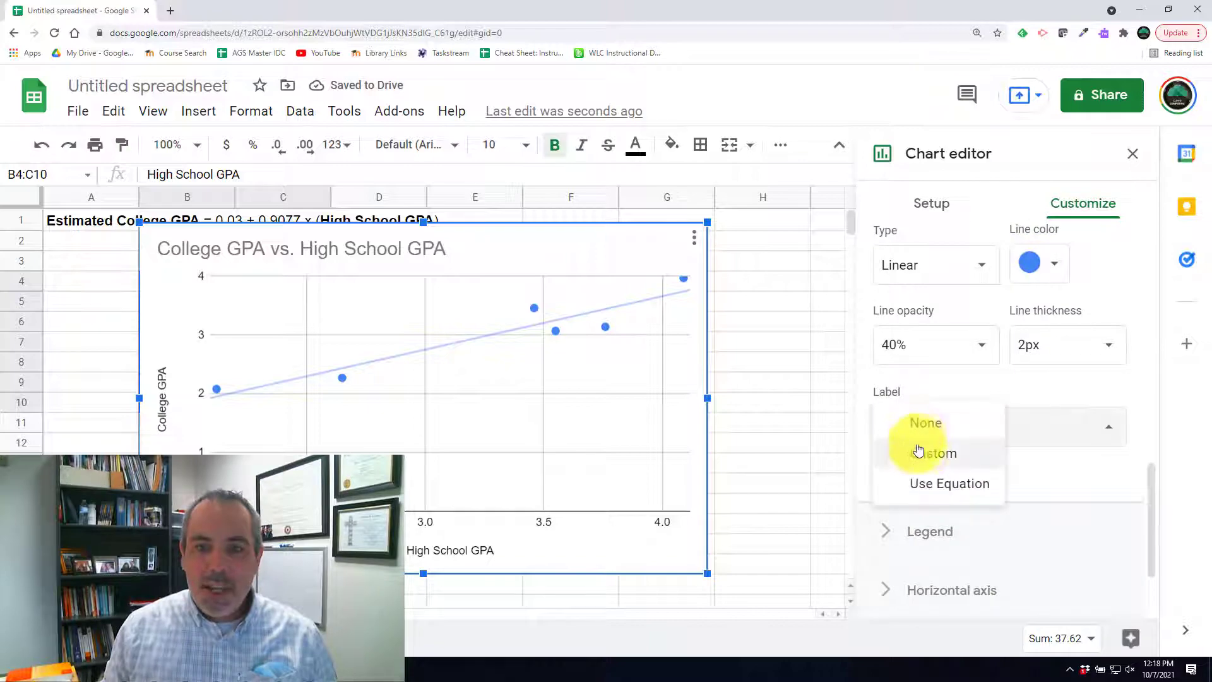
left_click(929, 482)
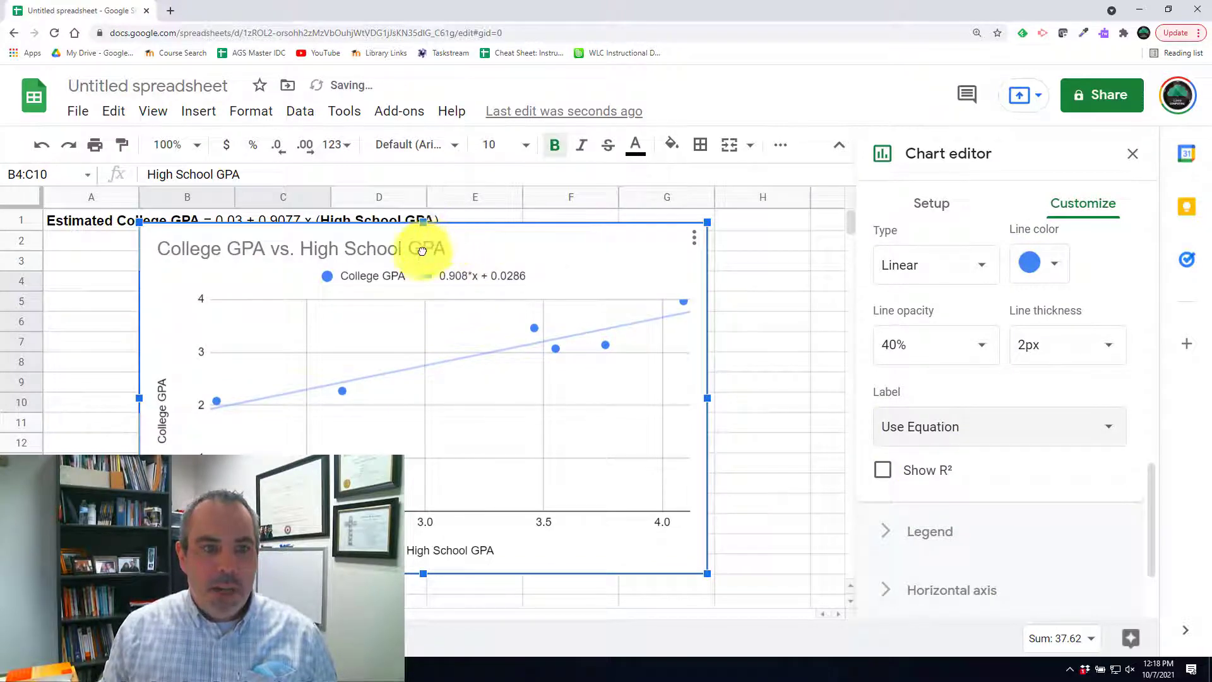
Step: Show R² = 0.881 on the trendline and move the chart below the x/y headers
left_click_drag(419, 249, 342, 272)
left_click_drag(503, 399, 483, 404)
left_click(433, 371)
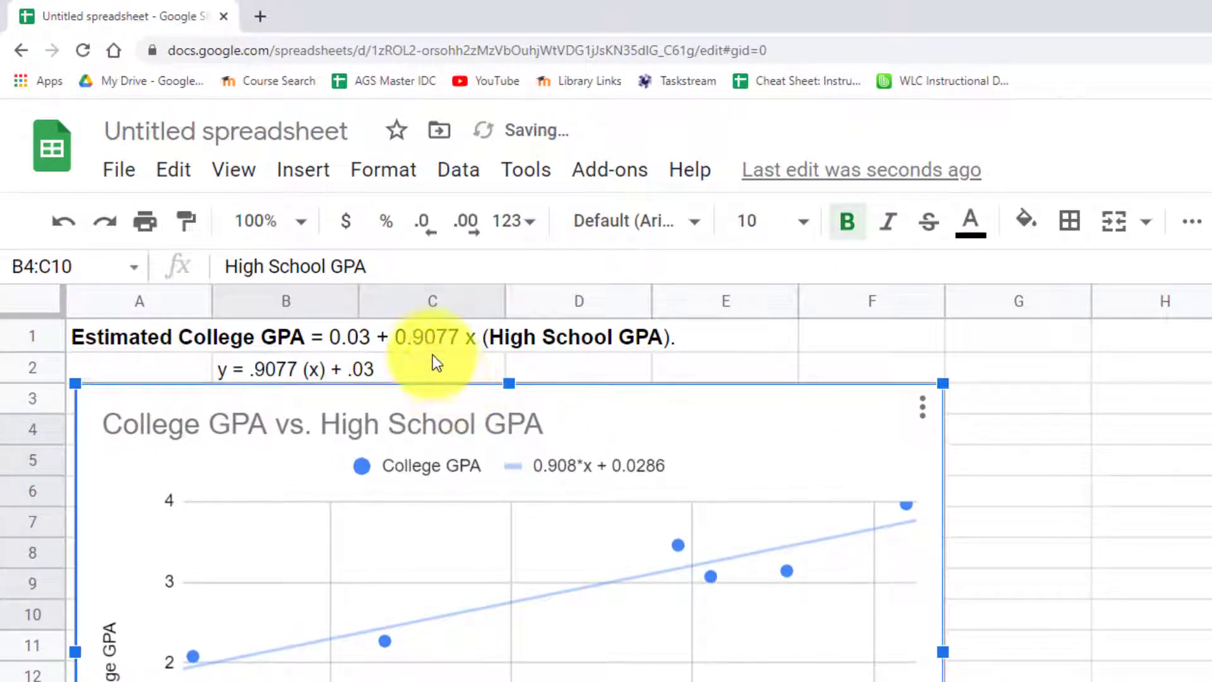
left_click(544, 470)
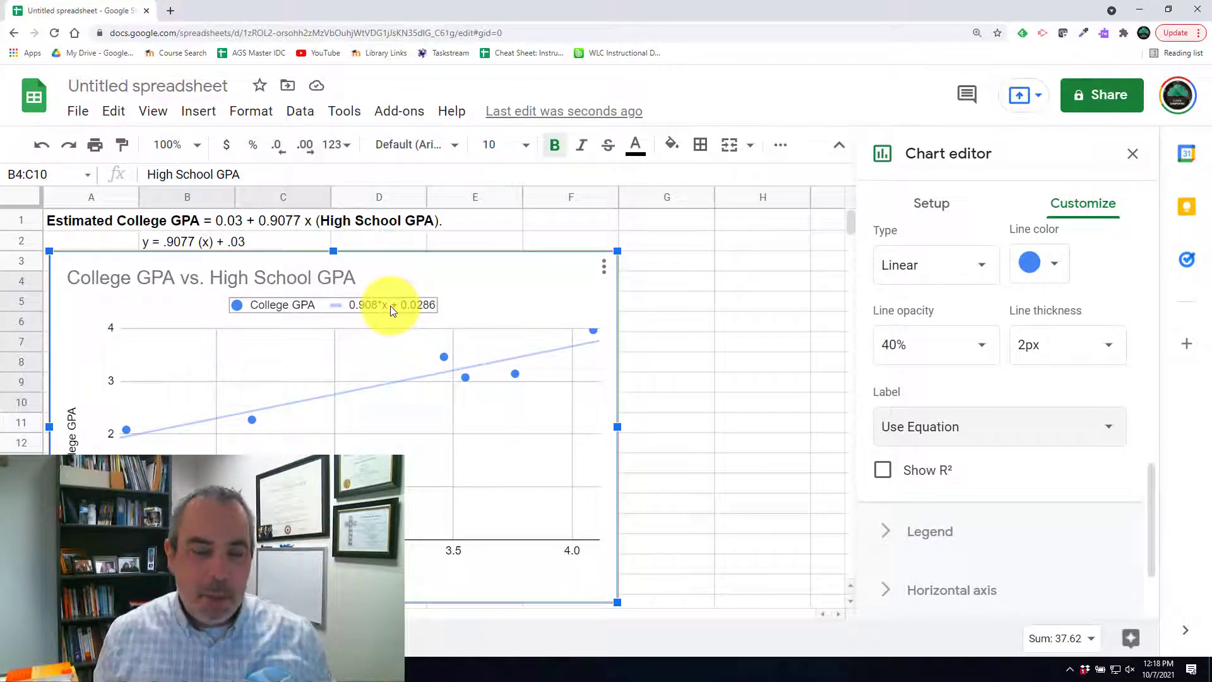
left_click(883, 472)
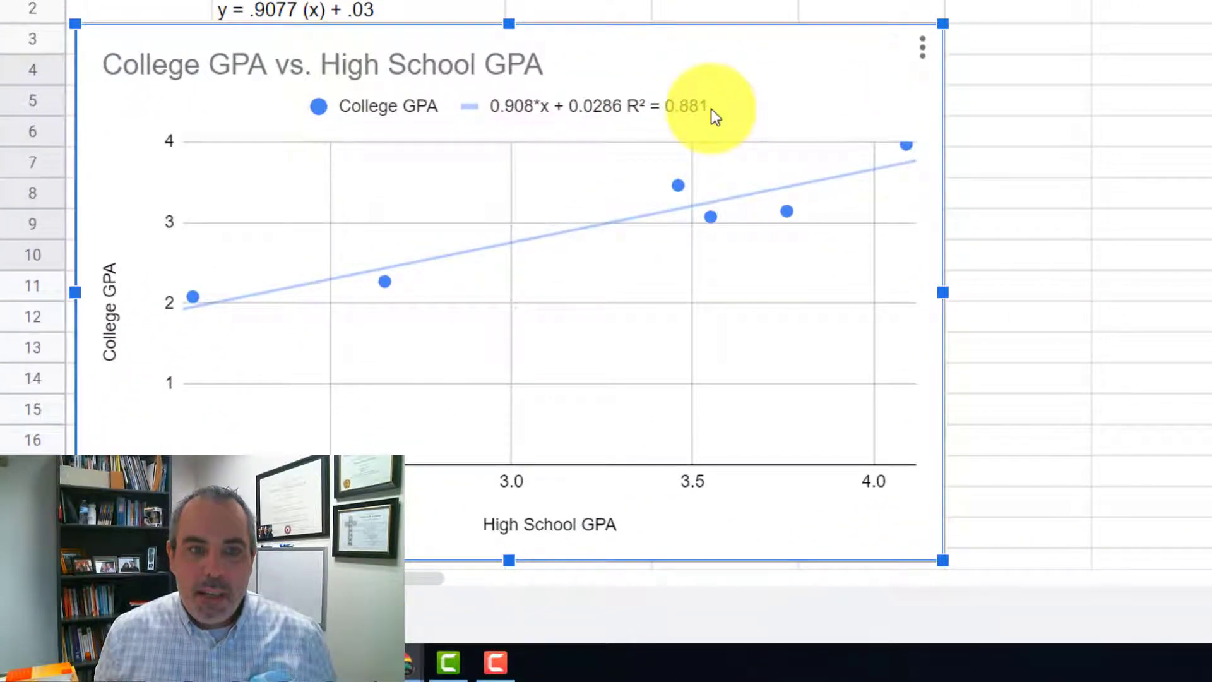
left_click_drag(704, 75, 689, 199)
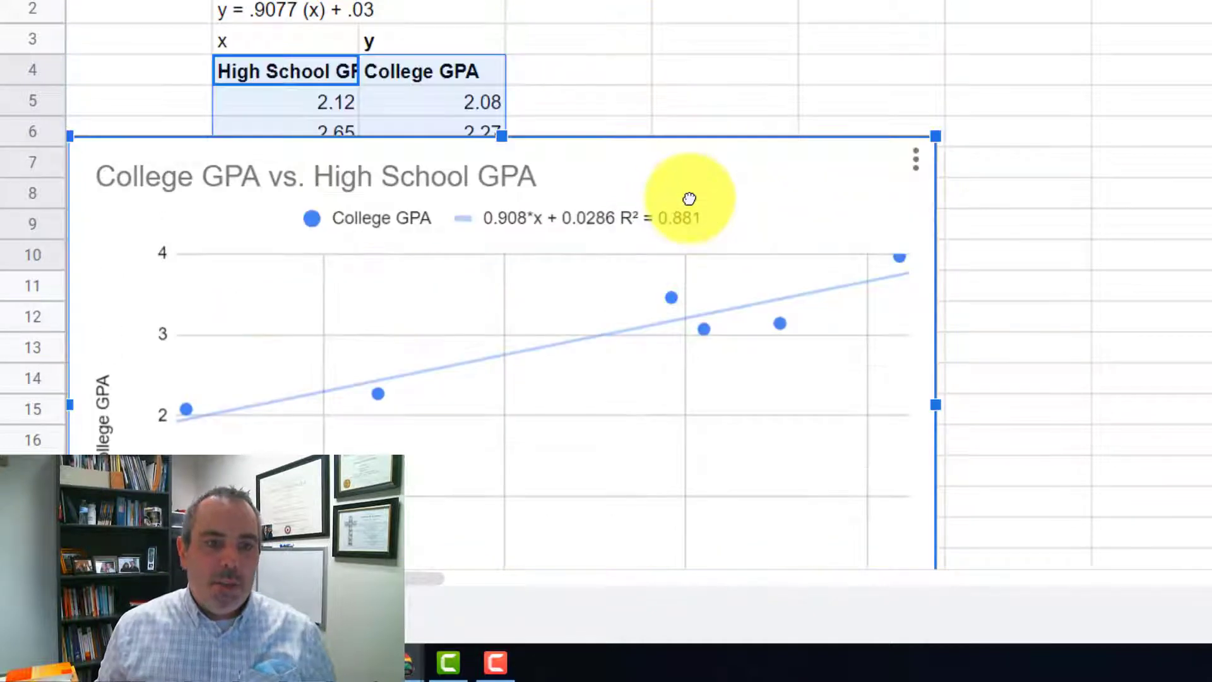
Step: Add bold labels with values: Slope 0.9077 and Y-int 0.03
left_click(685, 39)
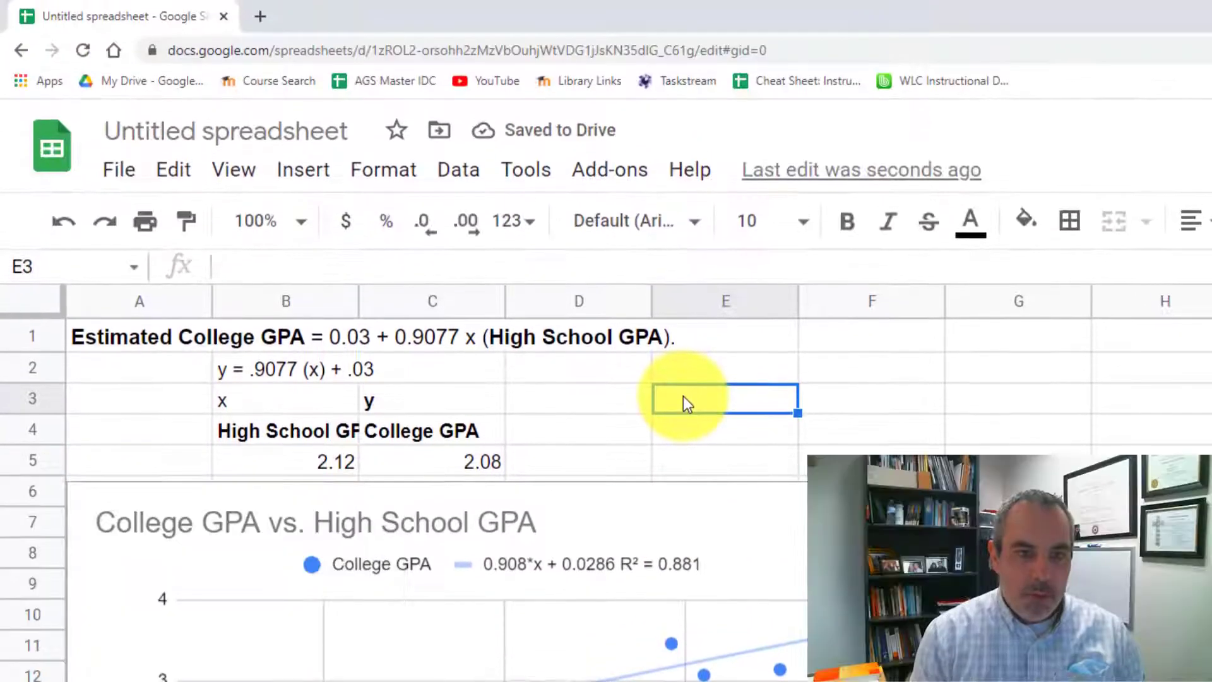
key("ctrl+b")
type("S")
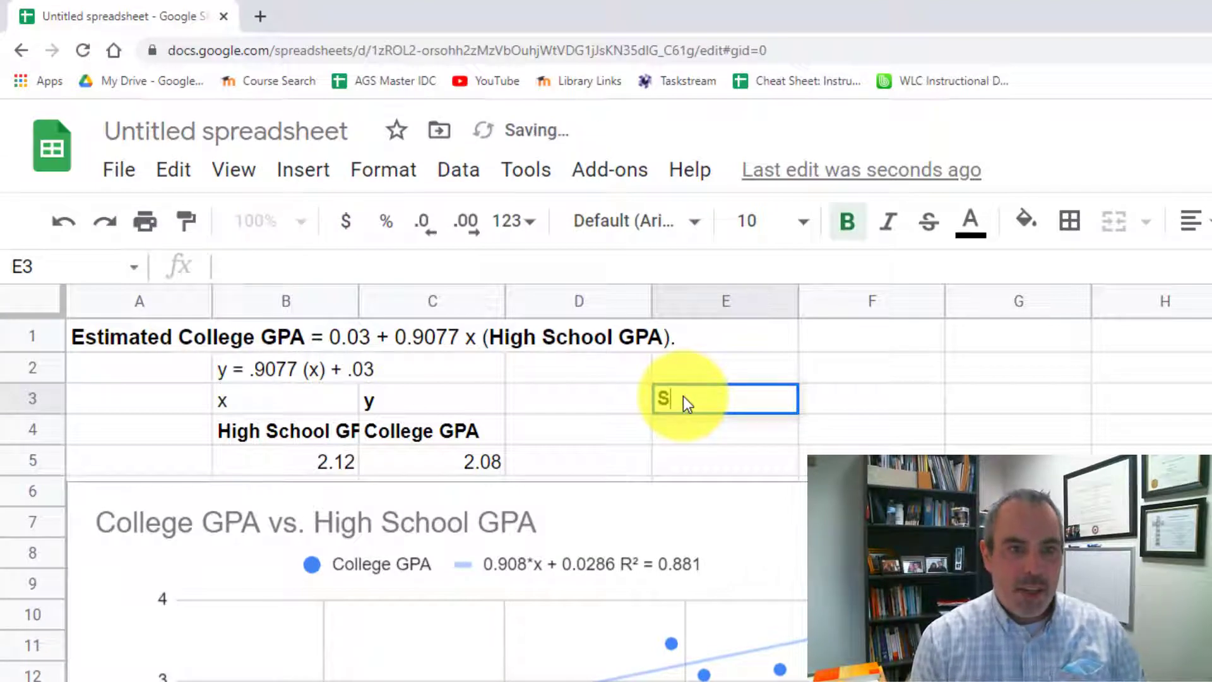
type("lope")
key("Tab")
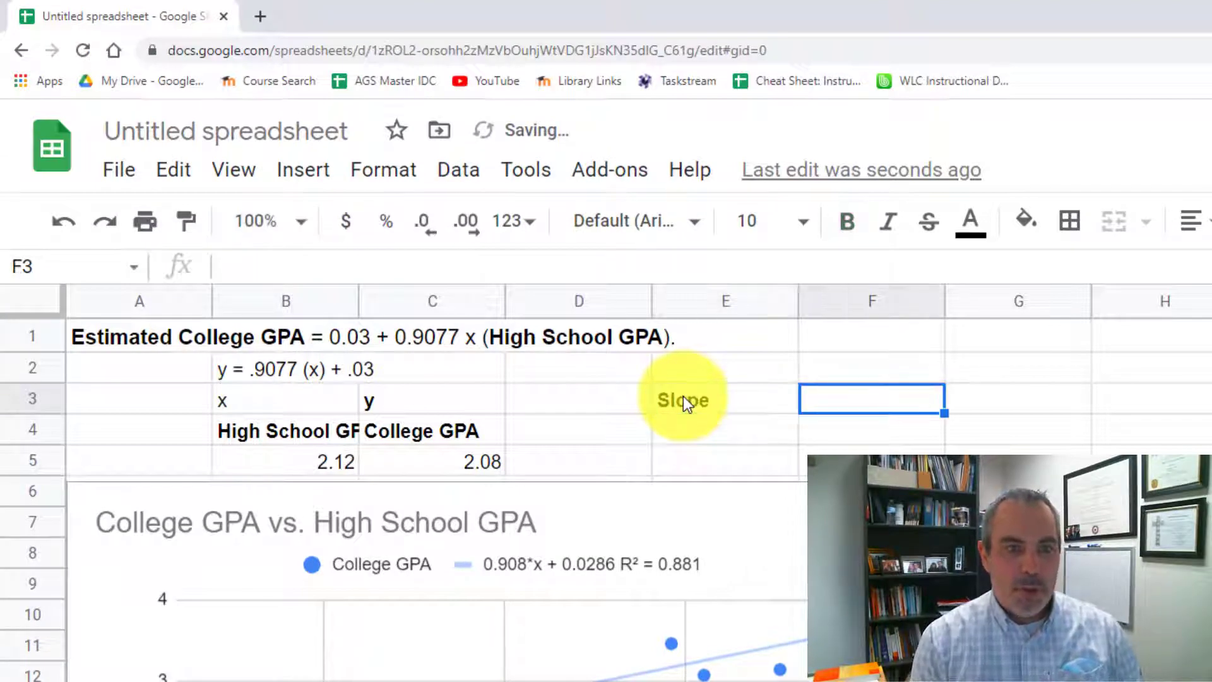
type(".")
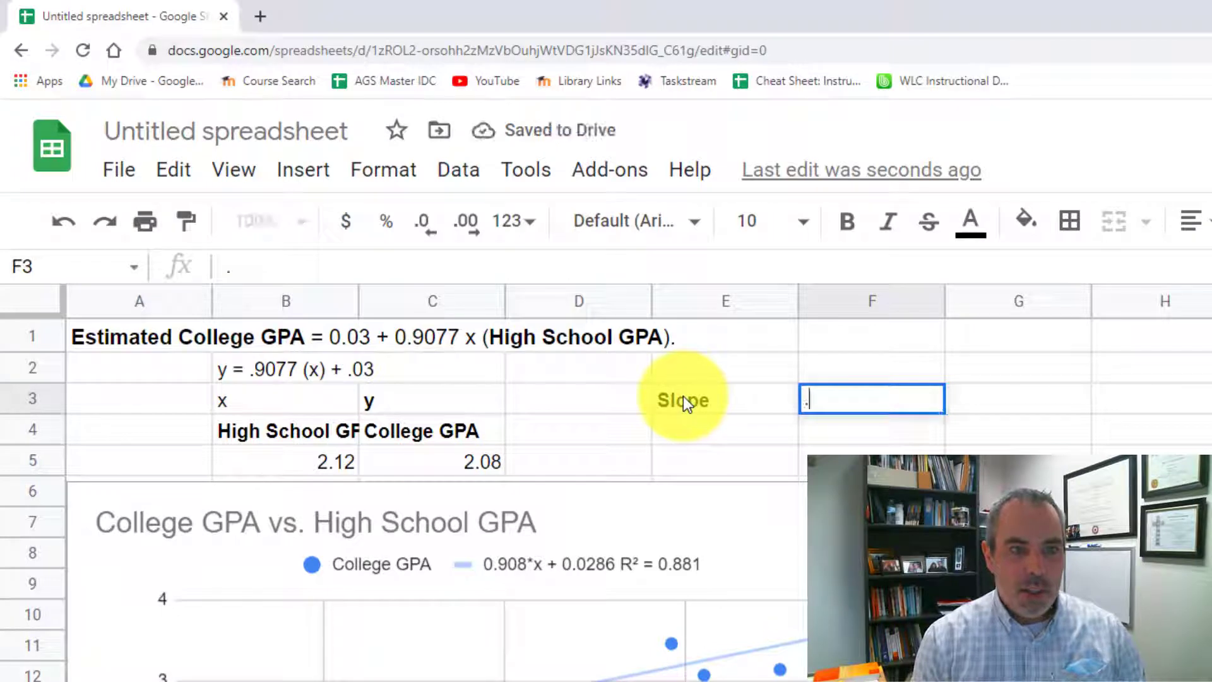
type("9077")
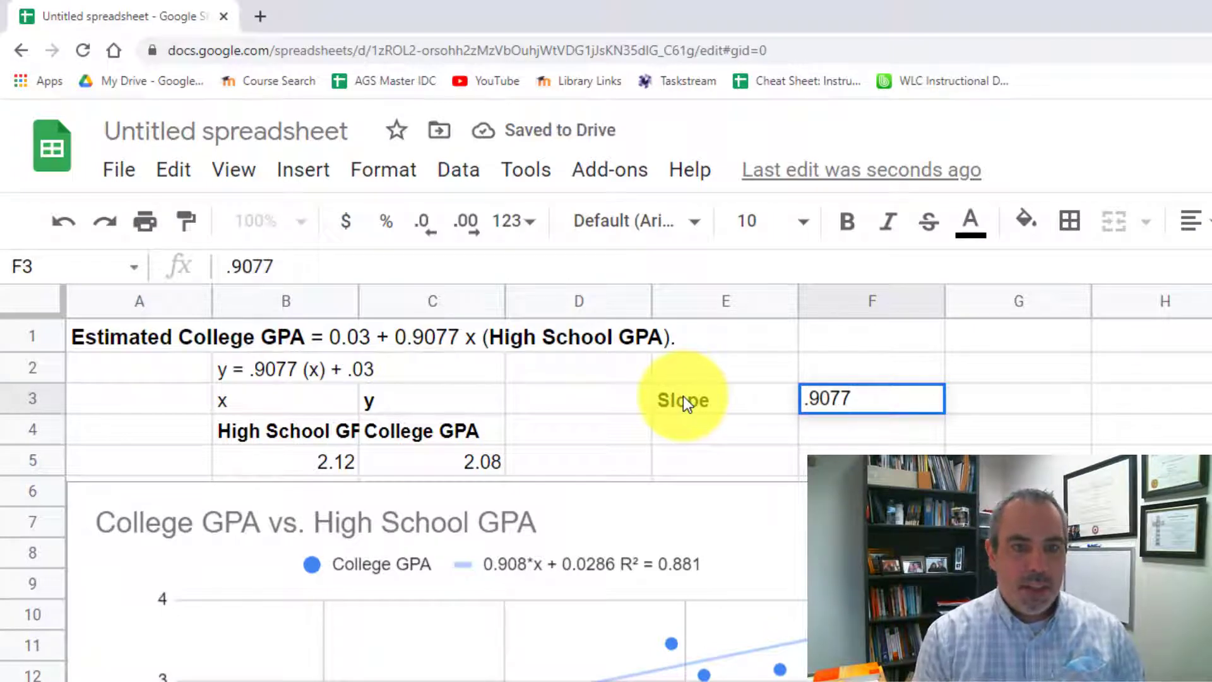
key("Return")
type("Y-int")
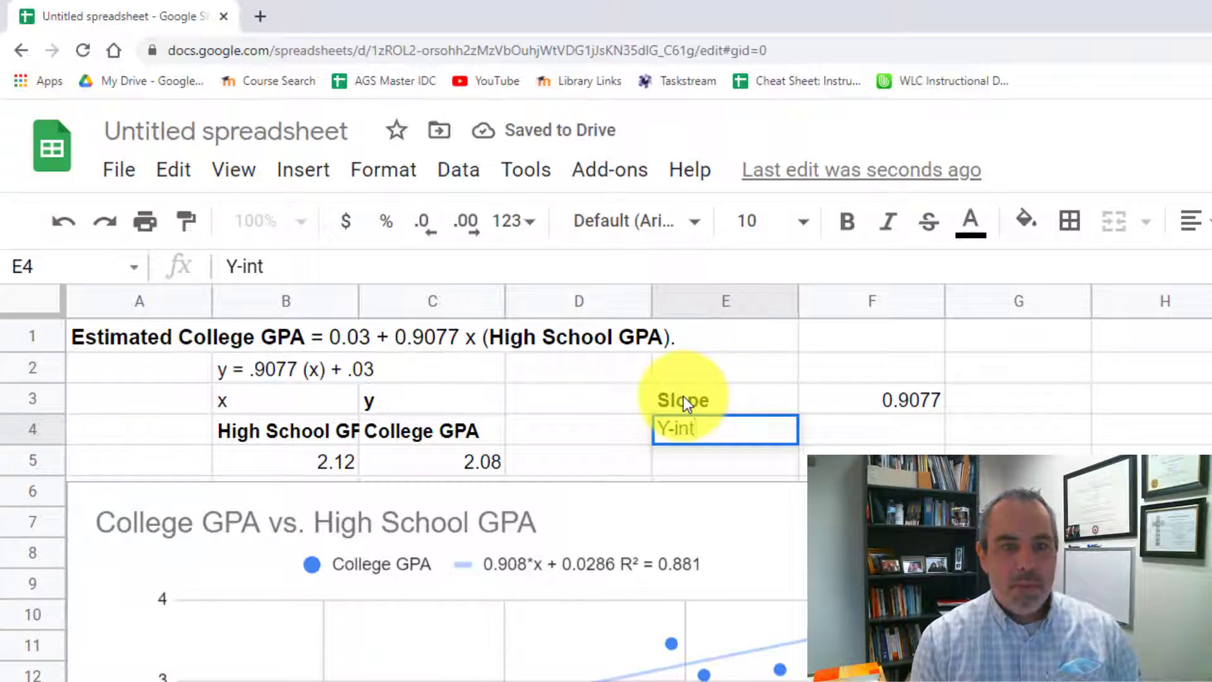
key("Tab")
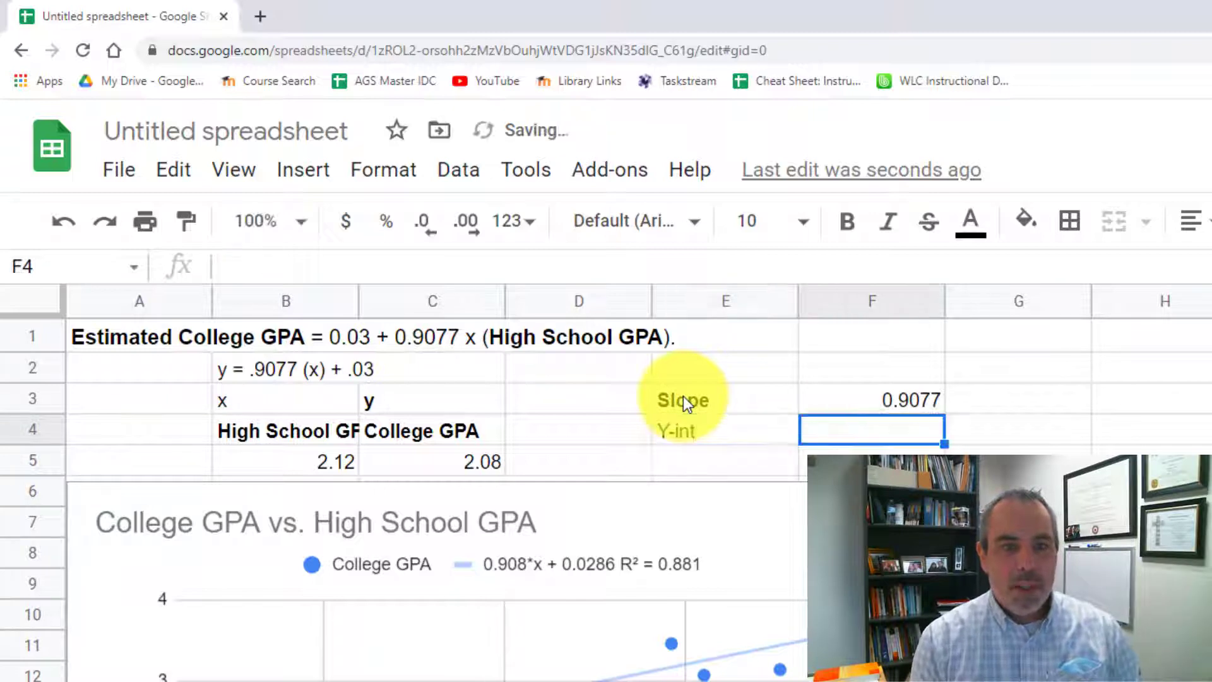
type(".03")
key("Return")
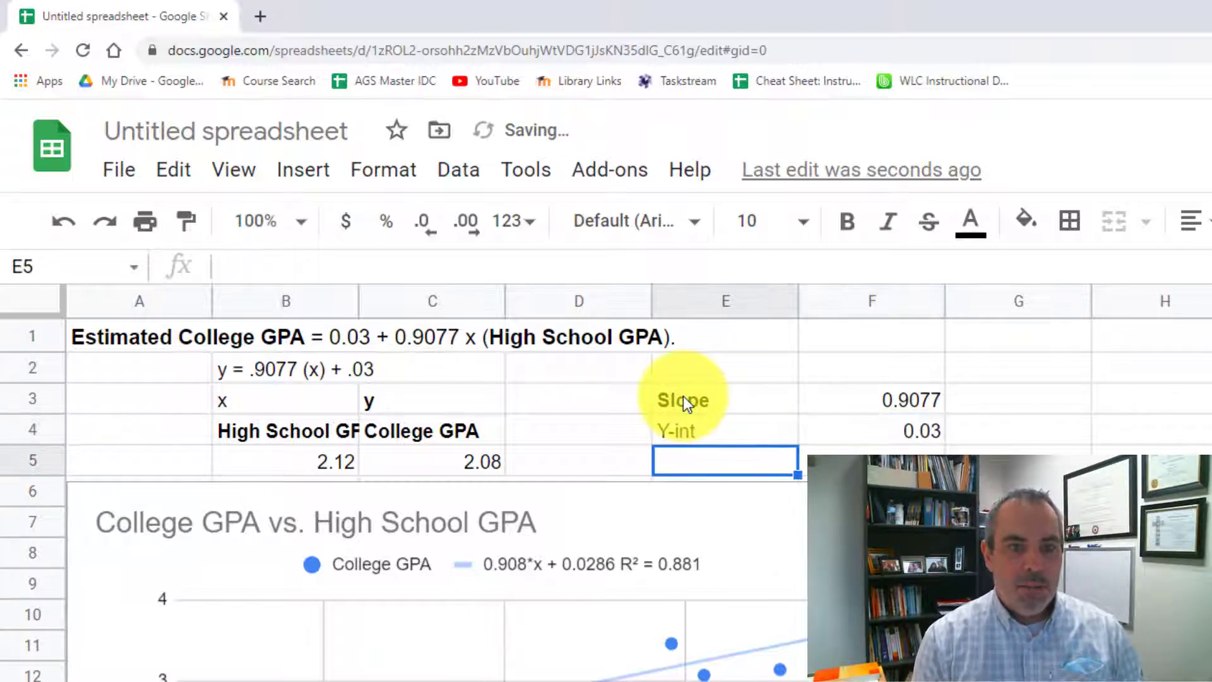
Step: Add 'Coefficient of Determination (r^2)' with value 0.881 and autofit column E
type("Coeffi")
type("cient of Determin")
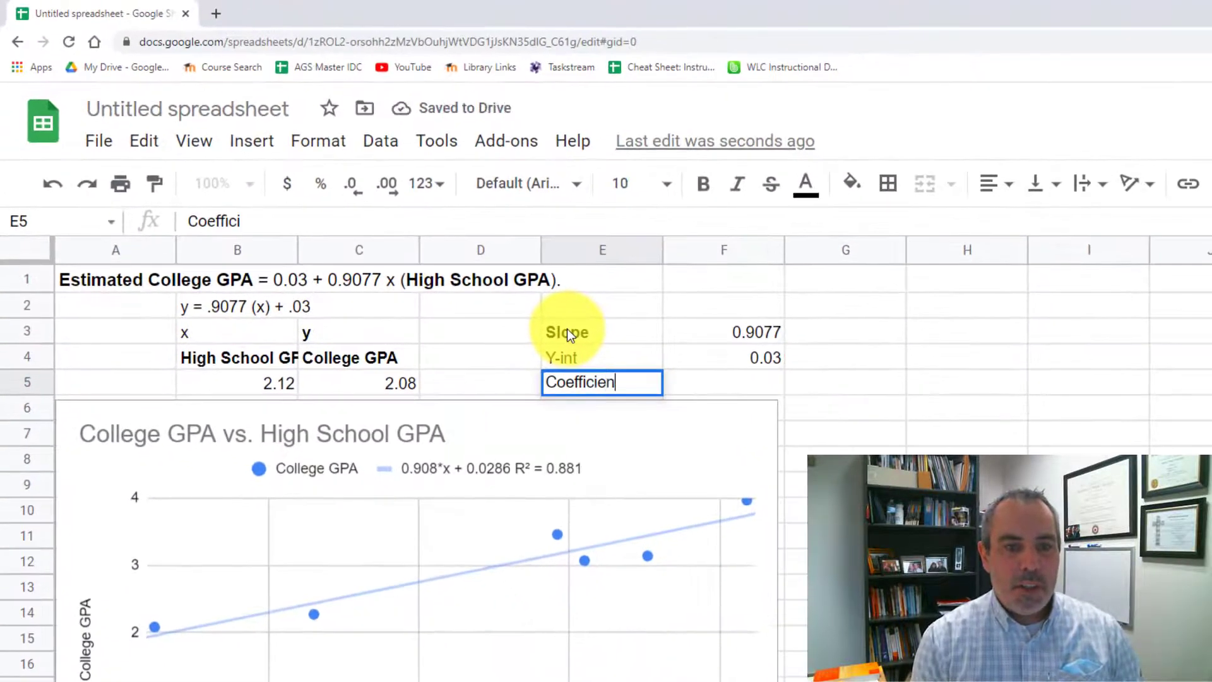
type("ation (r^2)")
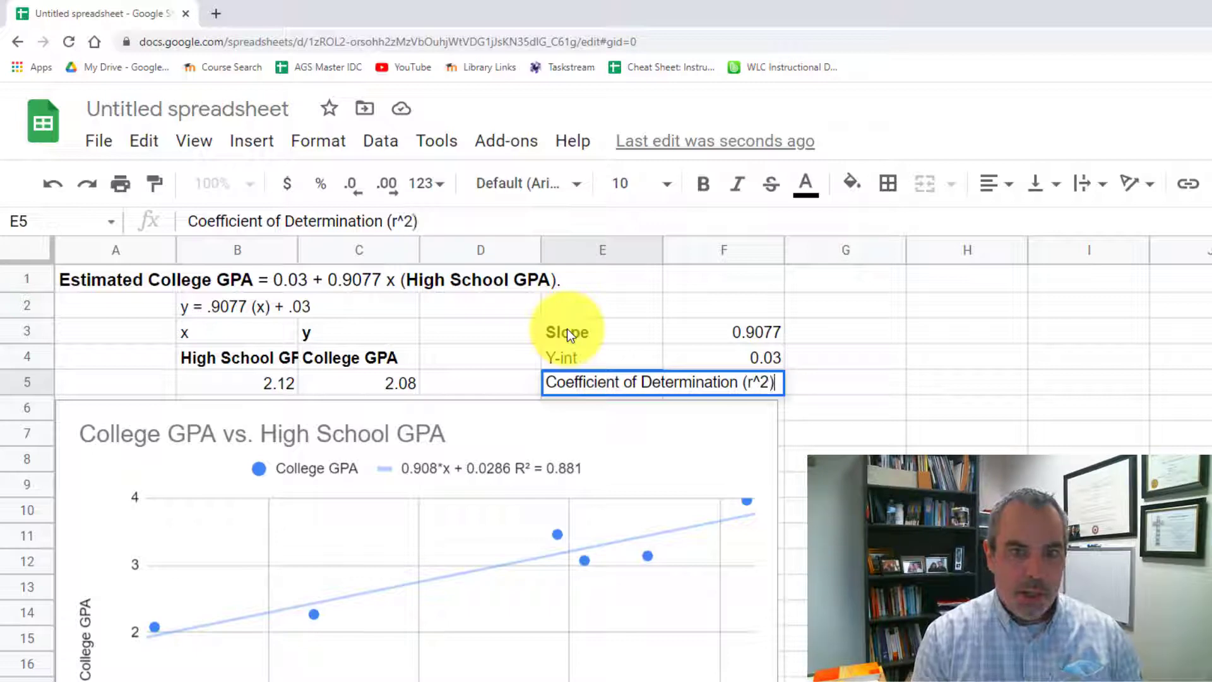
key("Tab")
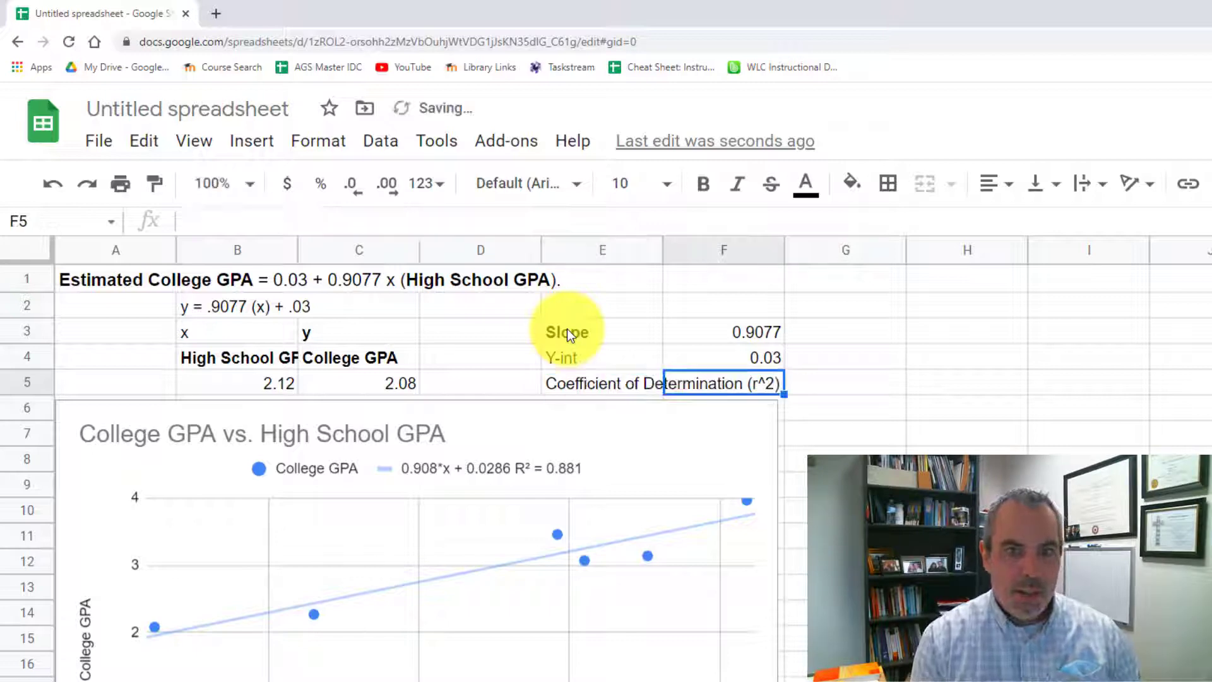
double_click(663, 252)
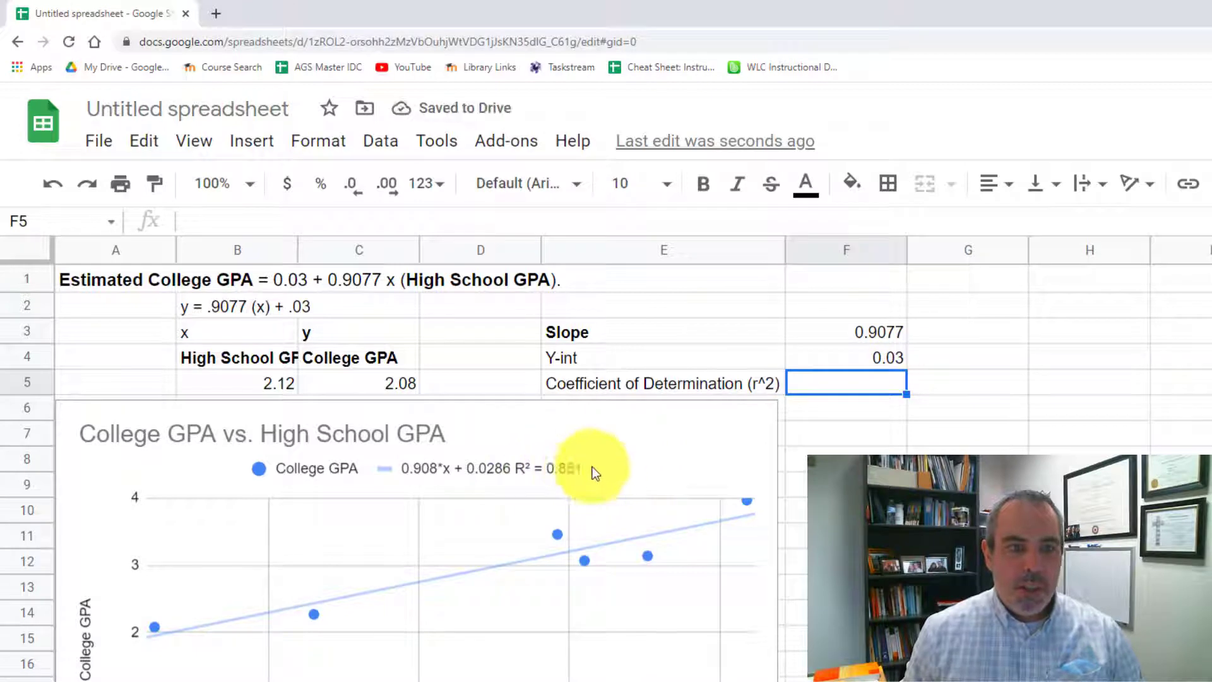
scroll(891, 386, "down", 1)
left_click(891, 387)
left_click(878, 330)
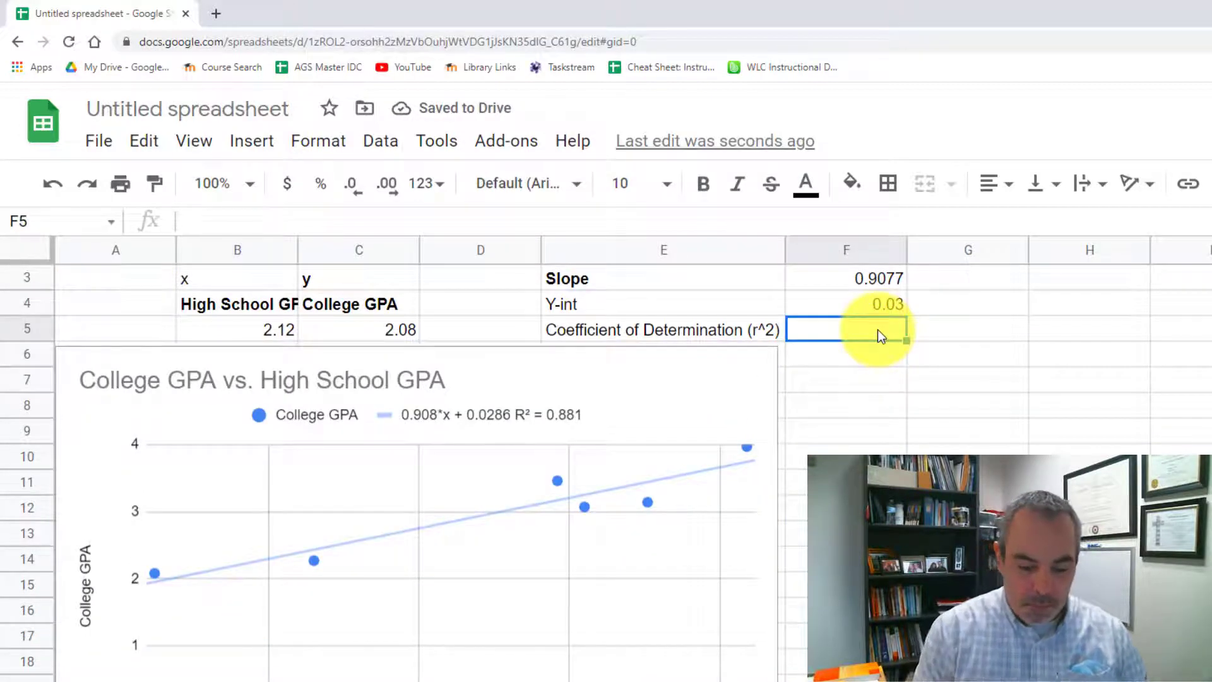
type(".881")
key("Return")
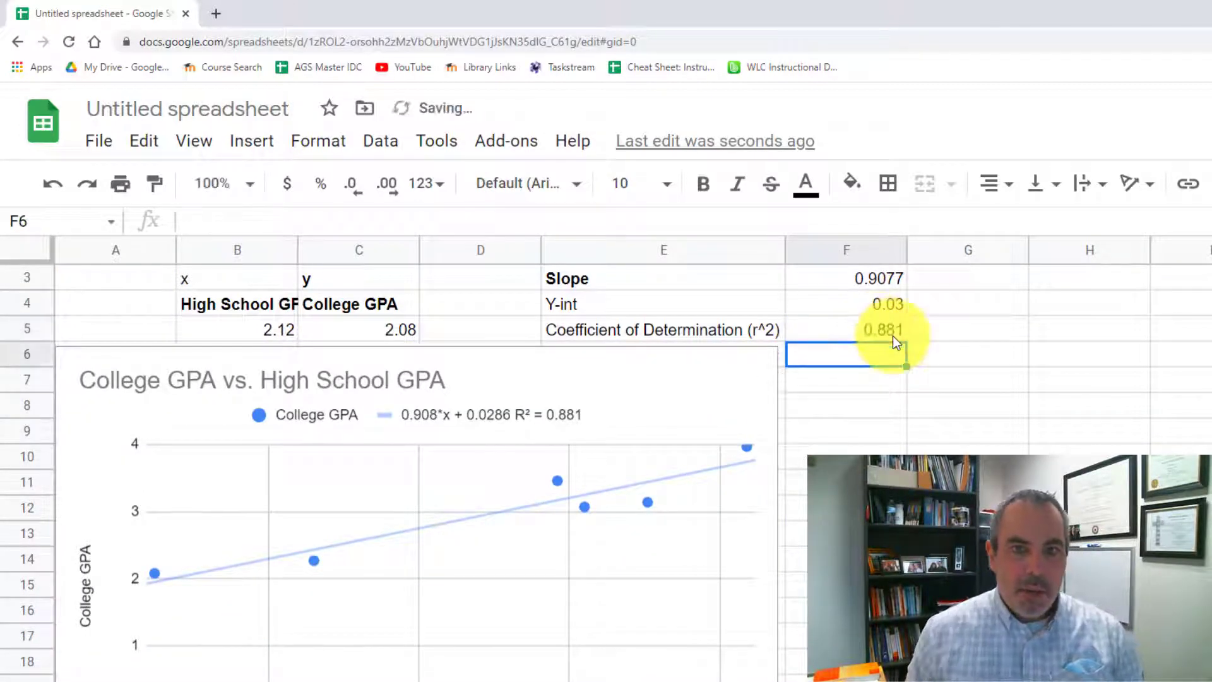
Step: Shrink the chart to start below row 10 and add a 'Correlation' label
left_click(641, 360)
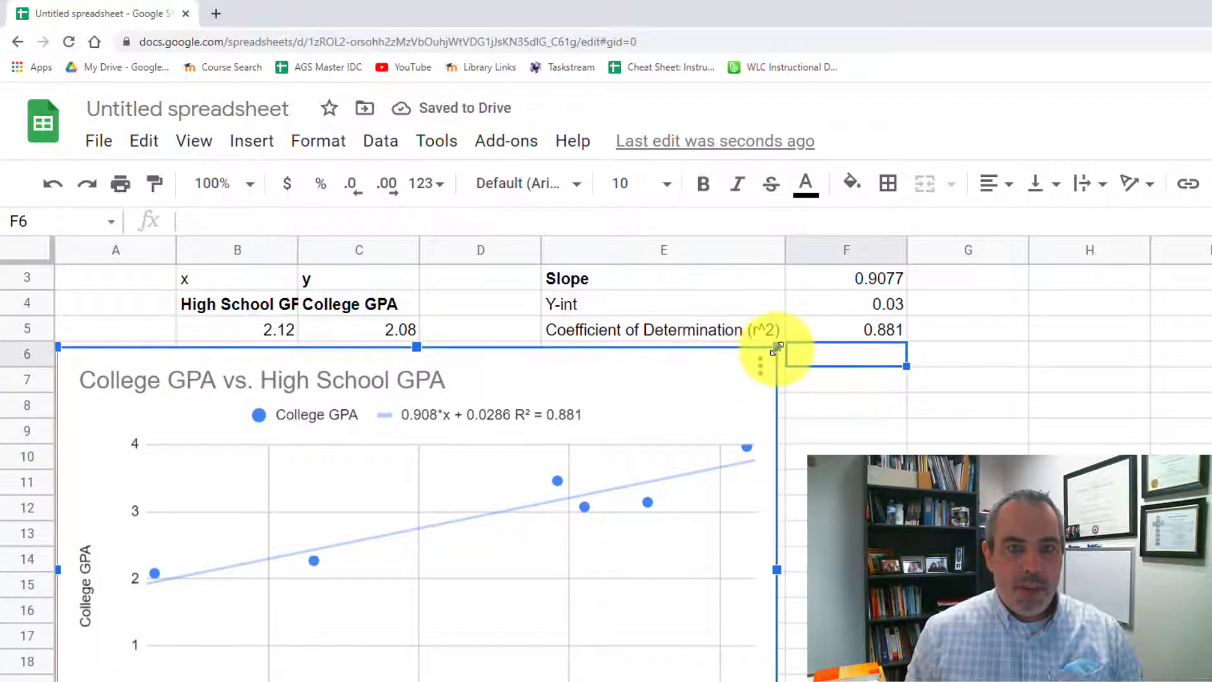
left_click_drag(777, 347, 548, 489)
left_click(623, 358)
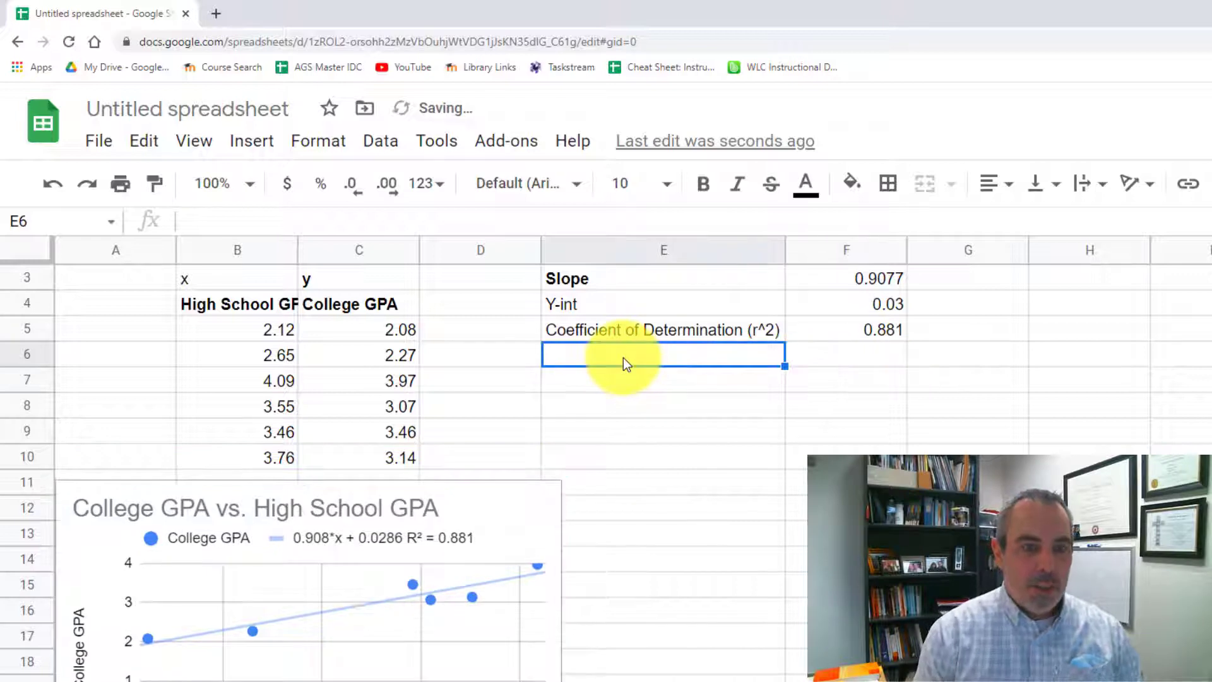
type("Correlation")
key("Tab")
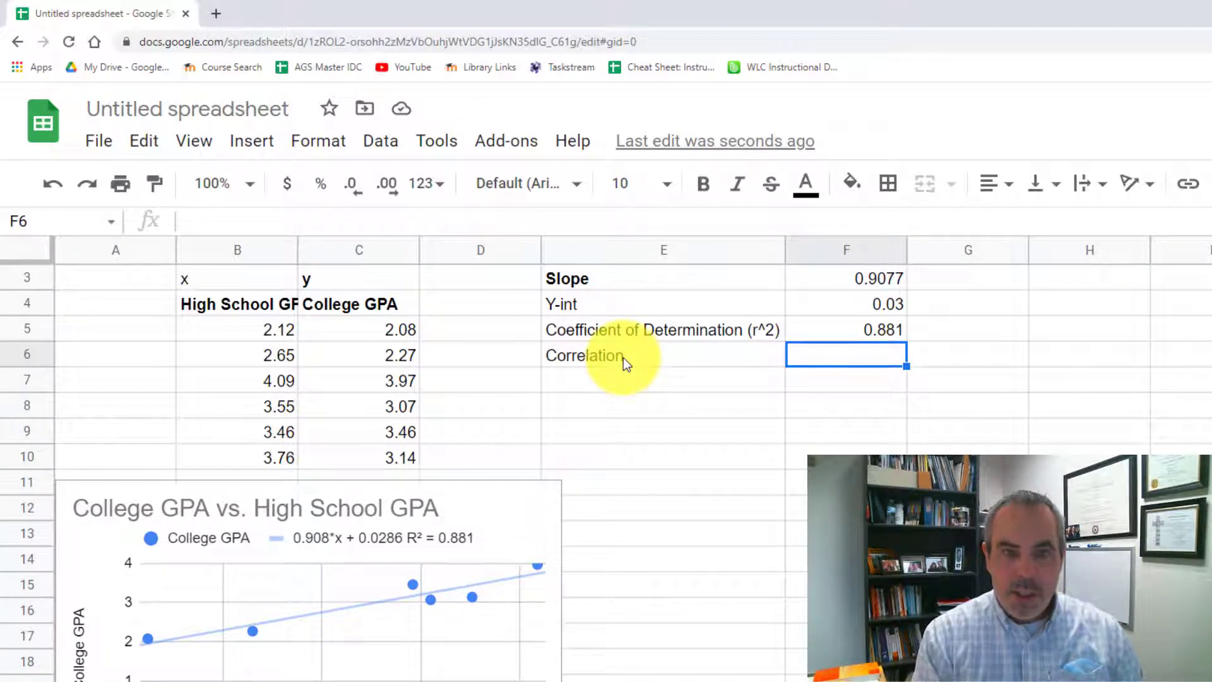
Step: Compute the correlation as =SQRT(F5), giving 0.9386160024
type("=")
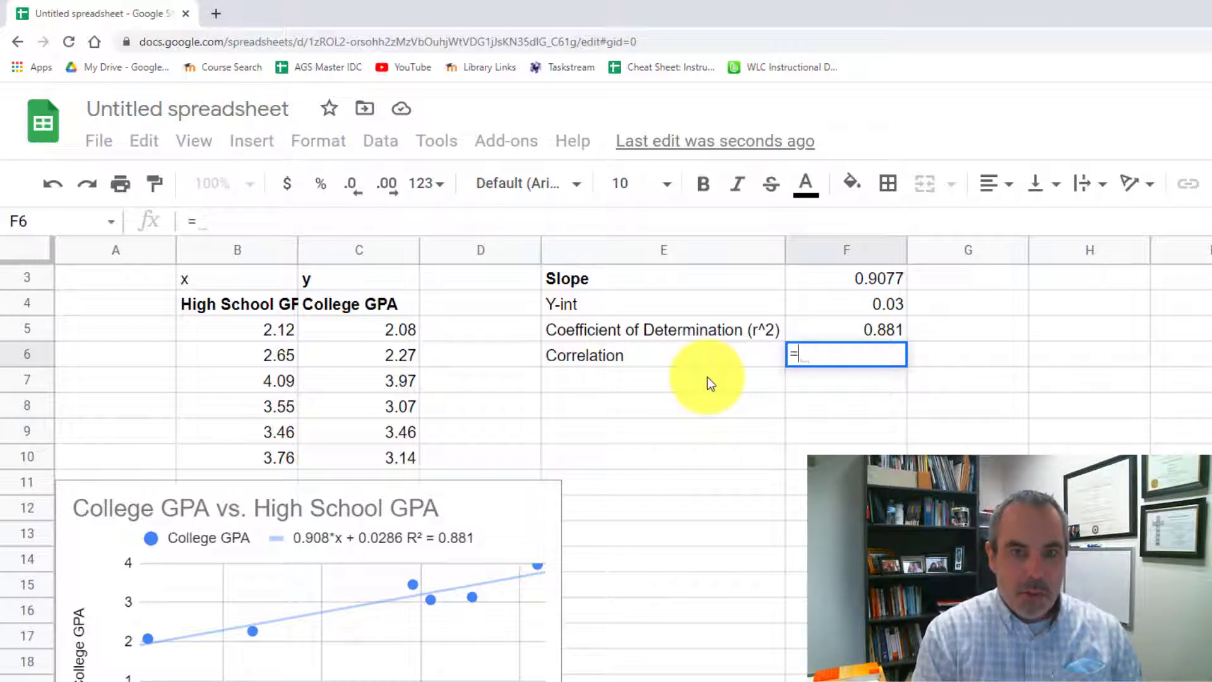
type("sqrt(")
left_click(862, 332)
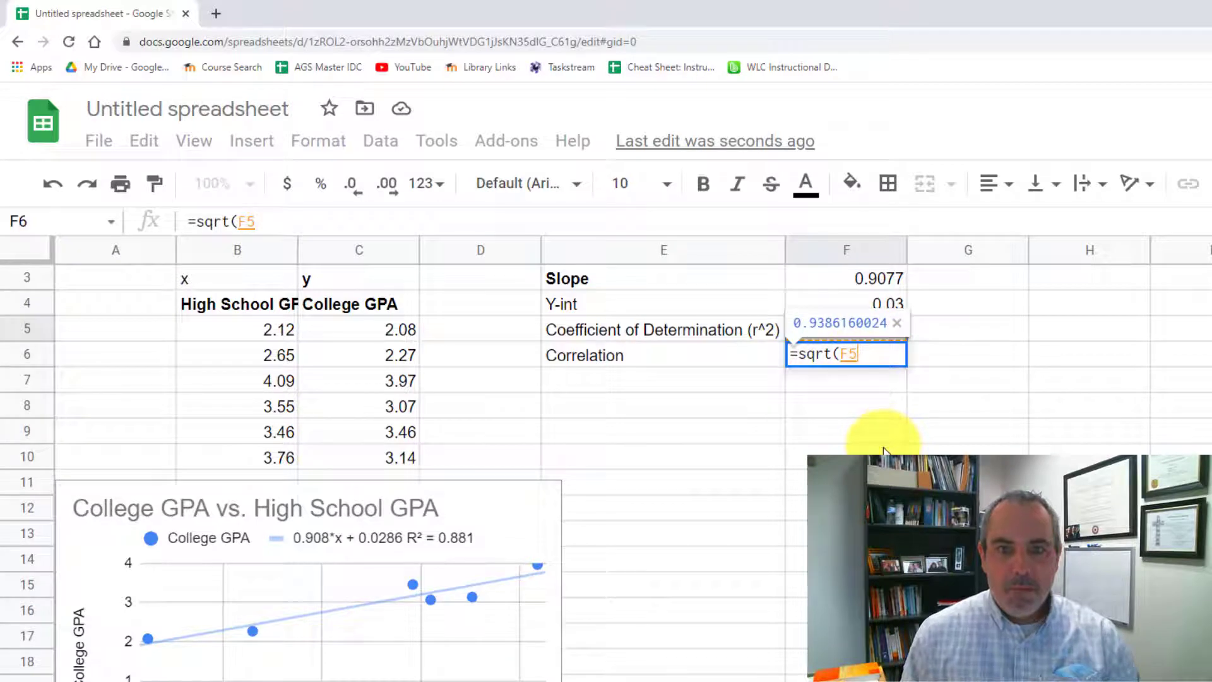
key("Return")
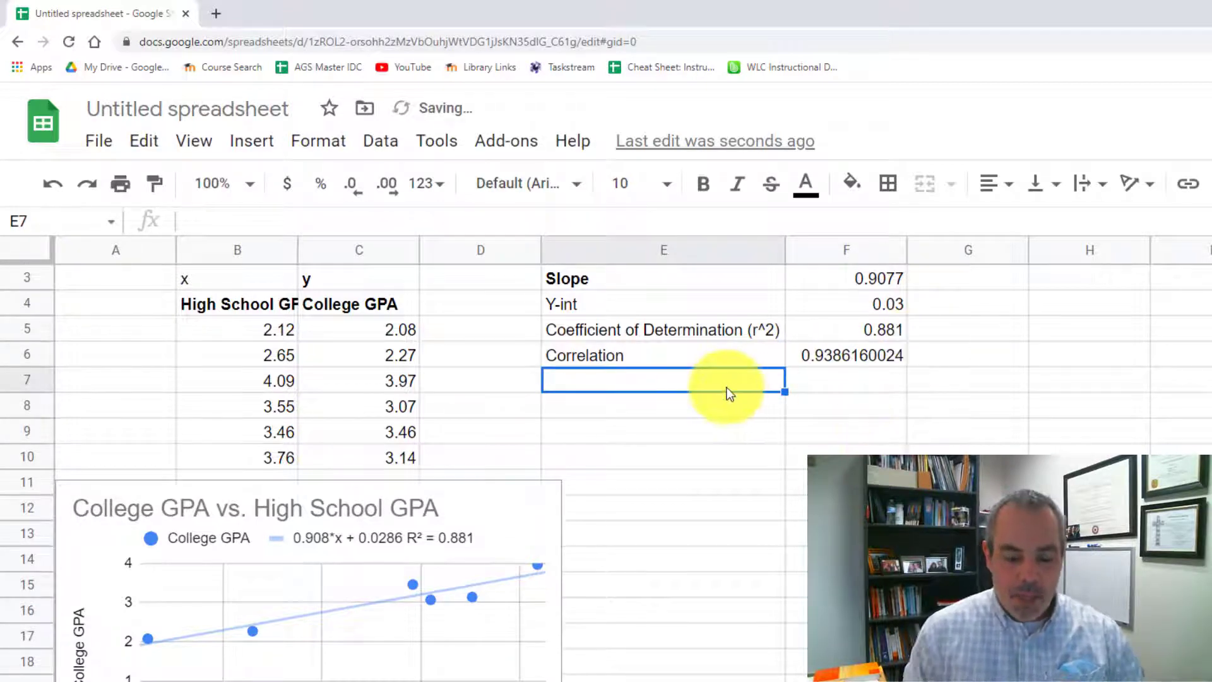
Step: Add =CORREL(C5:C10,B5:B10), giving 0.938728956, and move it into F7
type("=")
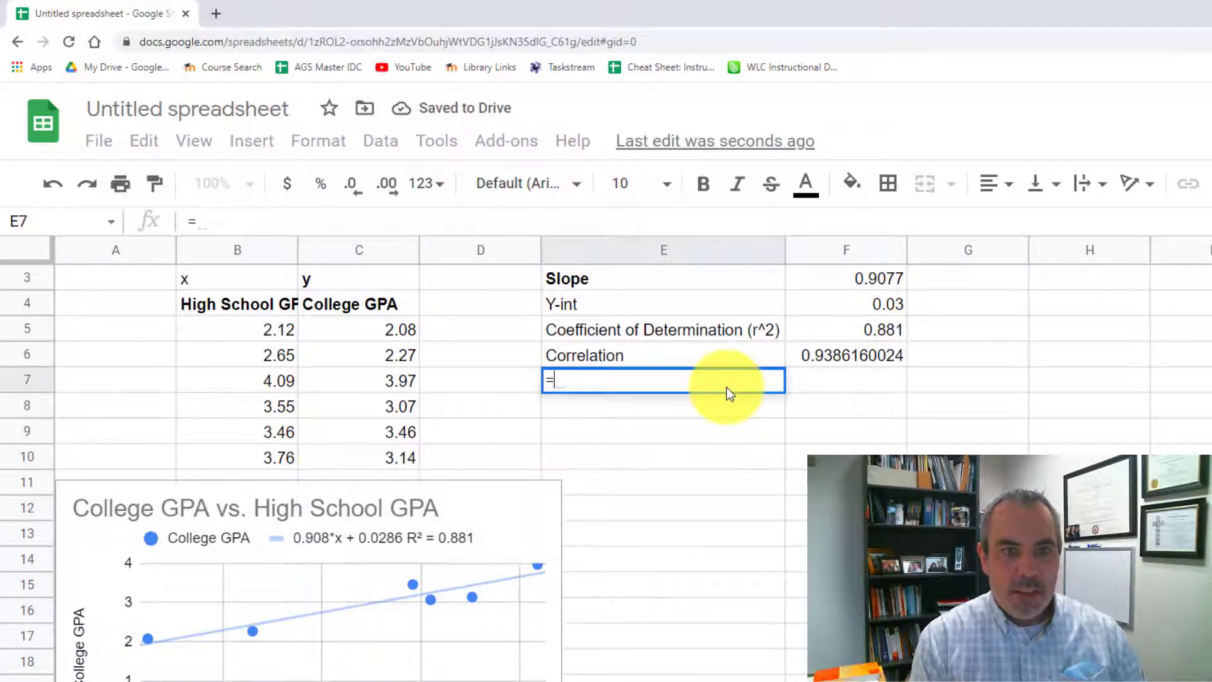
type("correl")
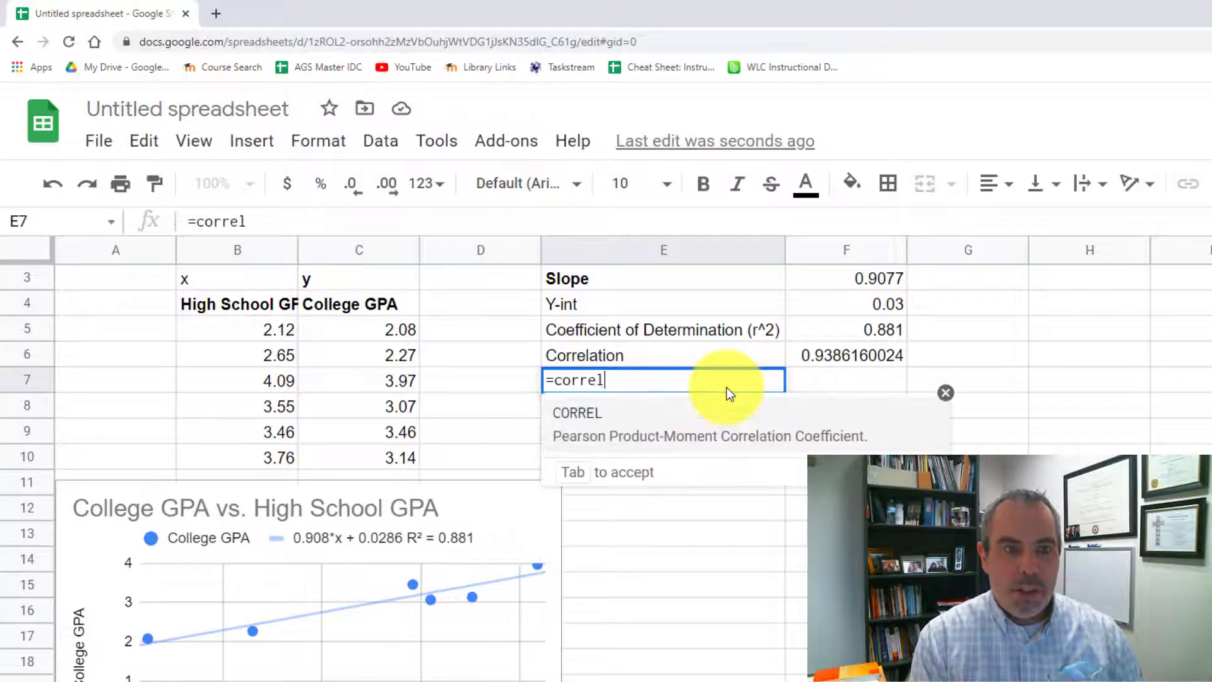
type("(")
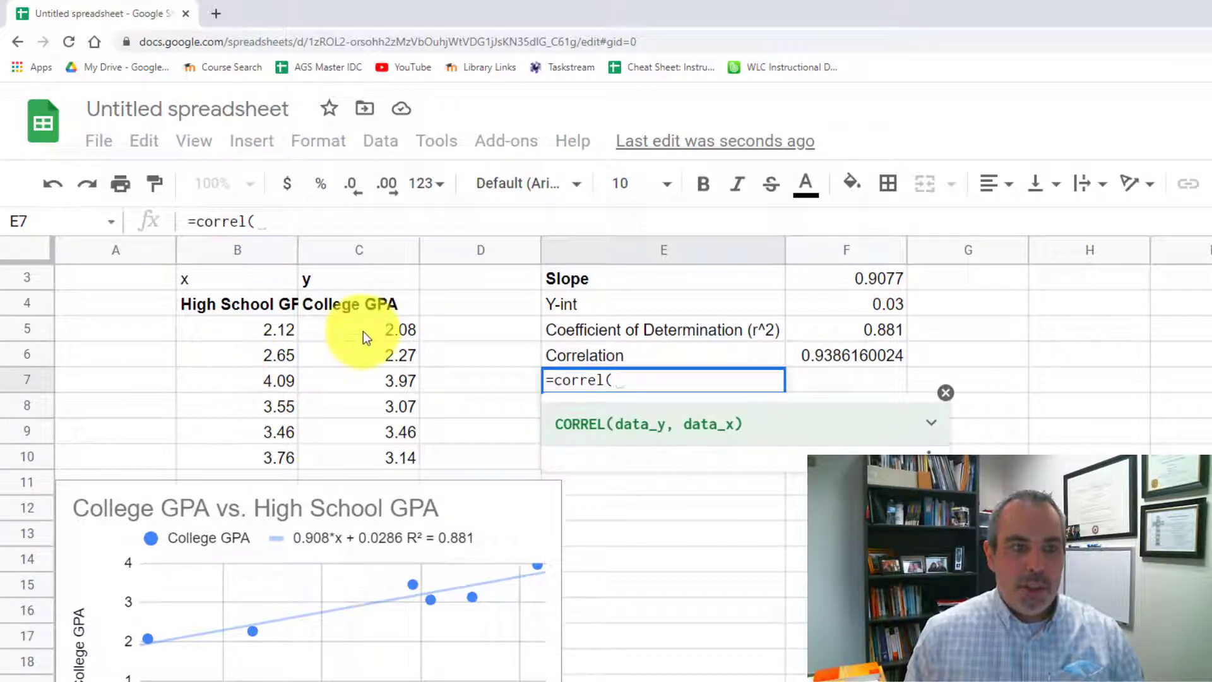
left_click_drag(362, 332, 372, 464)
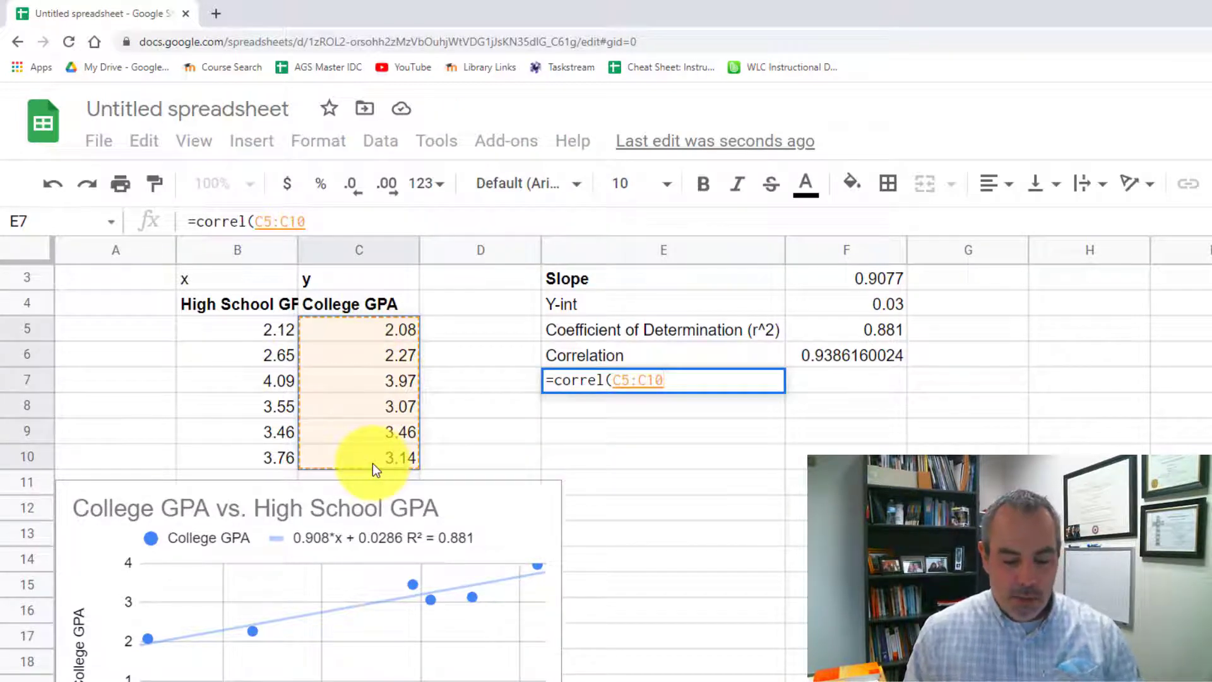
type(",")
left_click_drag(271, 319, 253, 454)
key("Return")
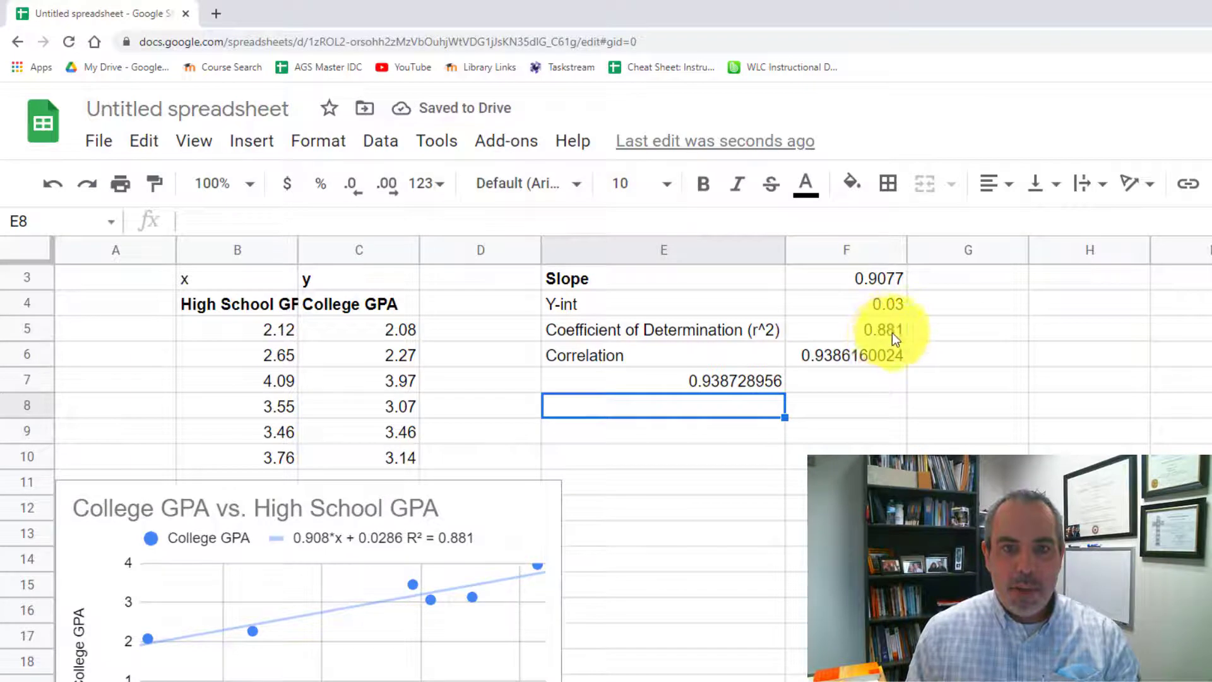
left_click(740, 382)
left_click_drag(784, 392, 805, 419)
left_click(646, 411)
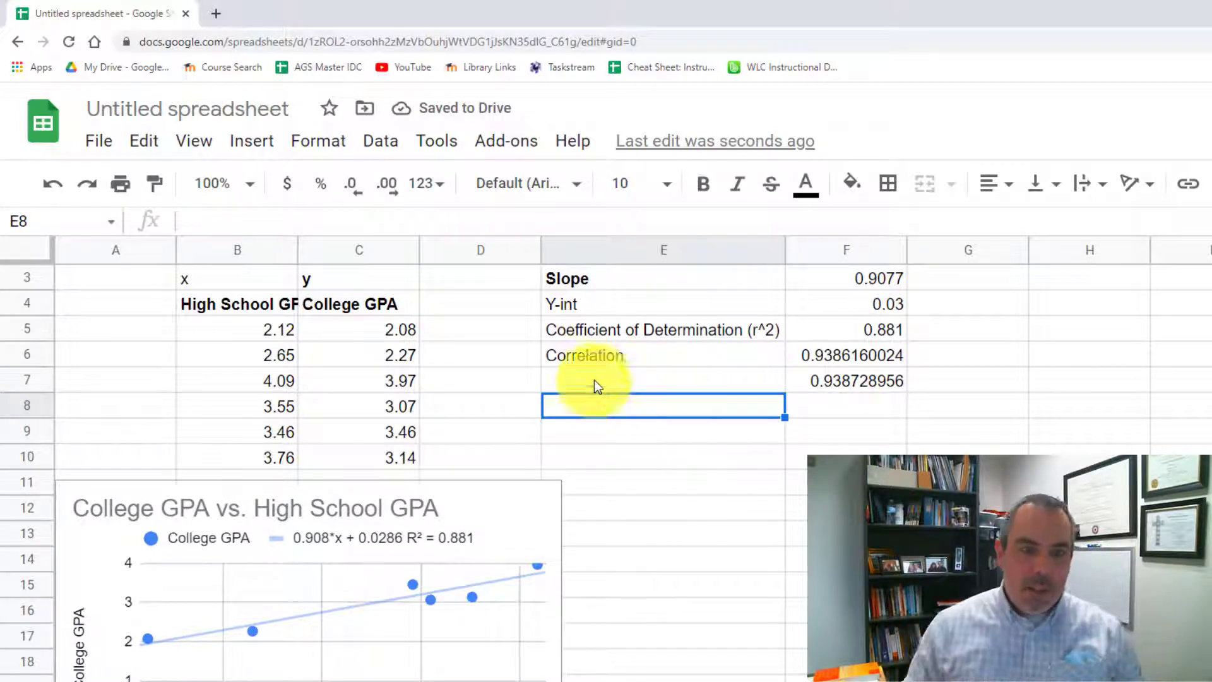
Step: Bold the Y-int, r^2 and Correlation labels and add a bold 'Error (Residual)' label in E8
left_click_drag(581, 302, 582, 354)
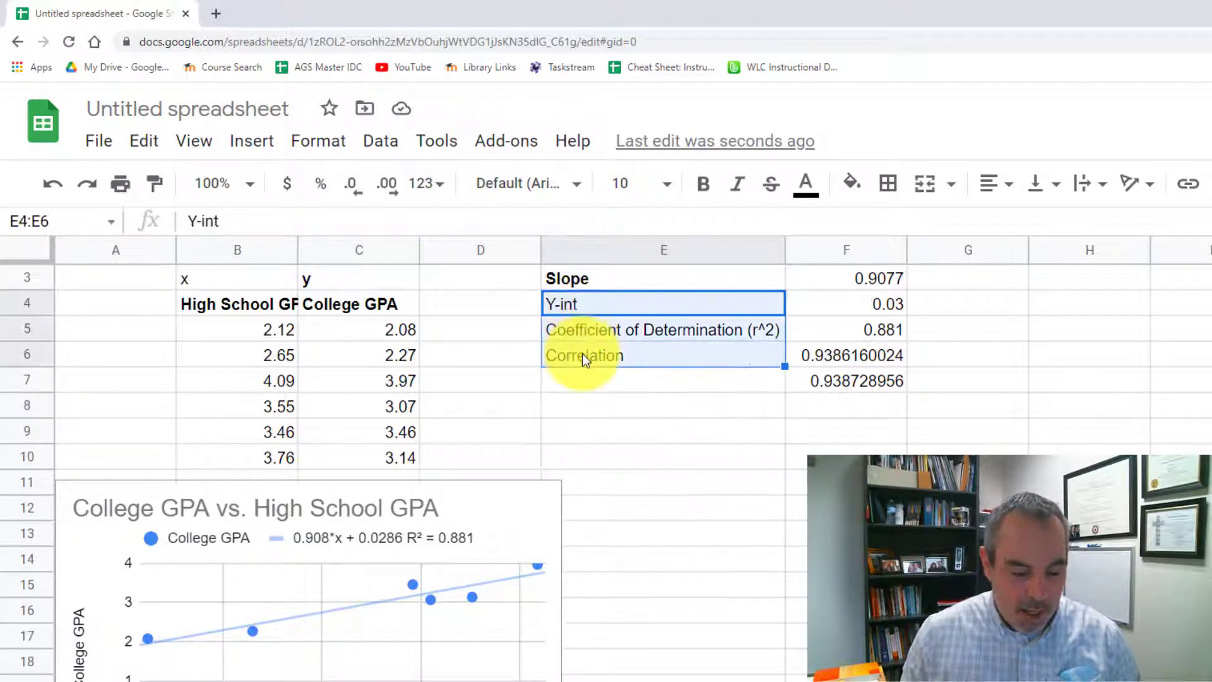
key("ctrl+b")
left_click(603, 409)
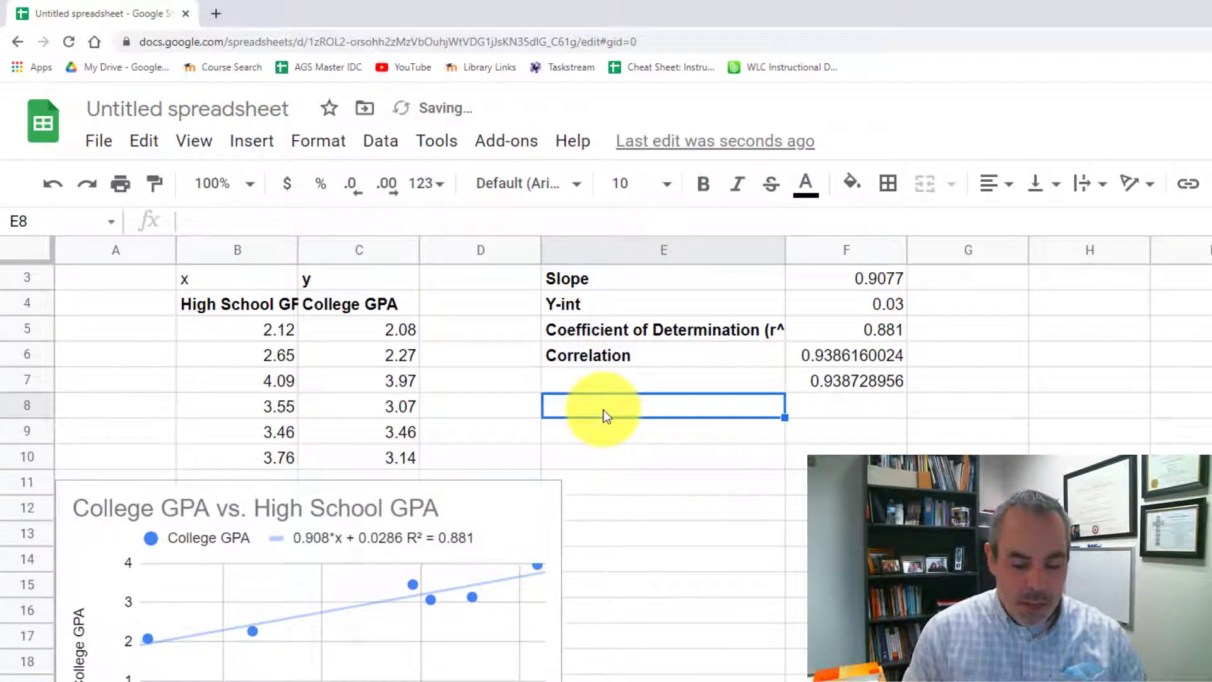
key("ctrl+b")
type("E")
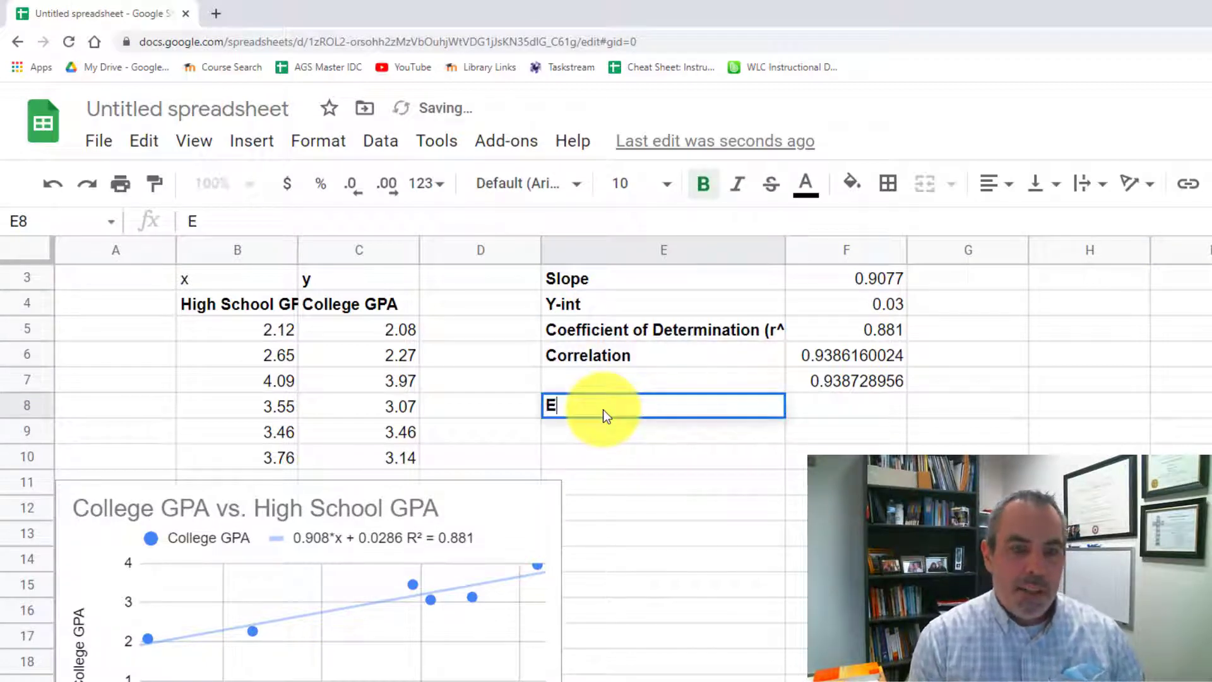
type("rror (Residual)")
key("Return")
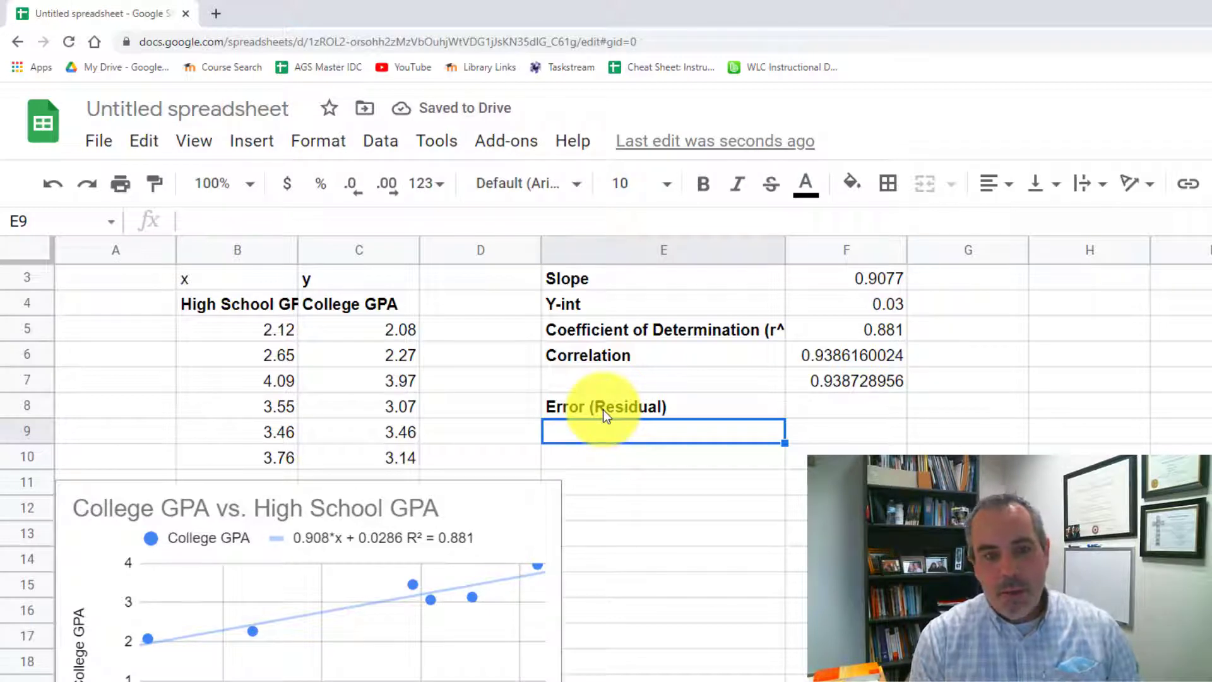
Step: Add labels 'Sum Squared Error', 'Mean Squared Error' and 'Standard Error' in E9:E11
type("S")
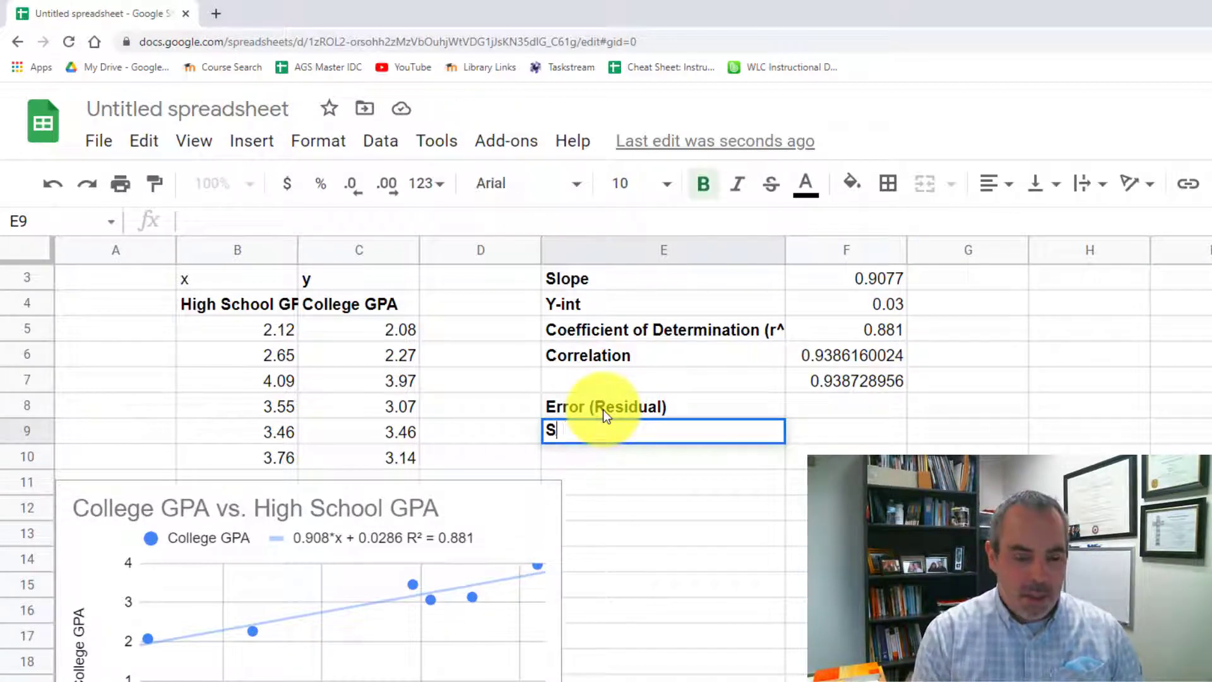
type("um Squared Error")
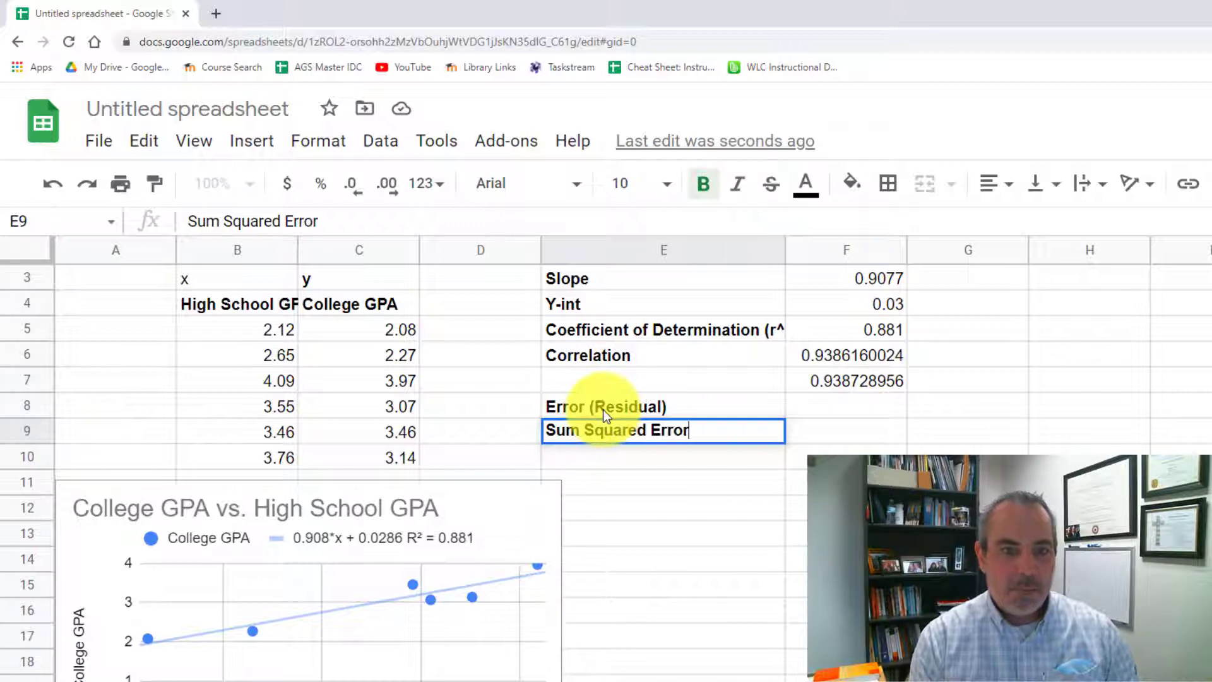
key("Return")
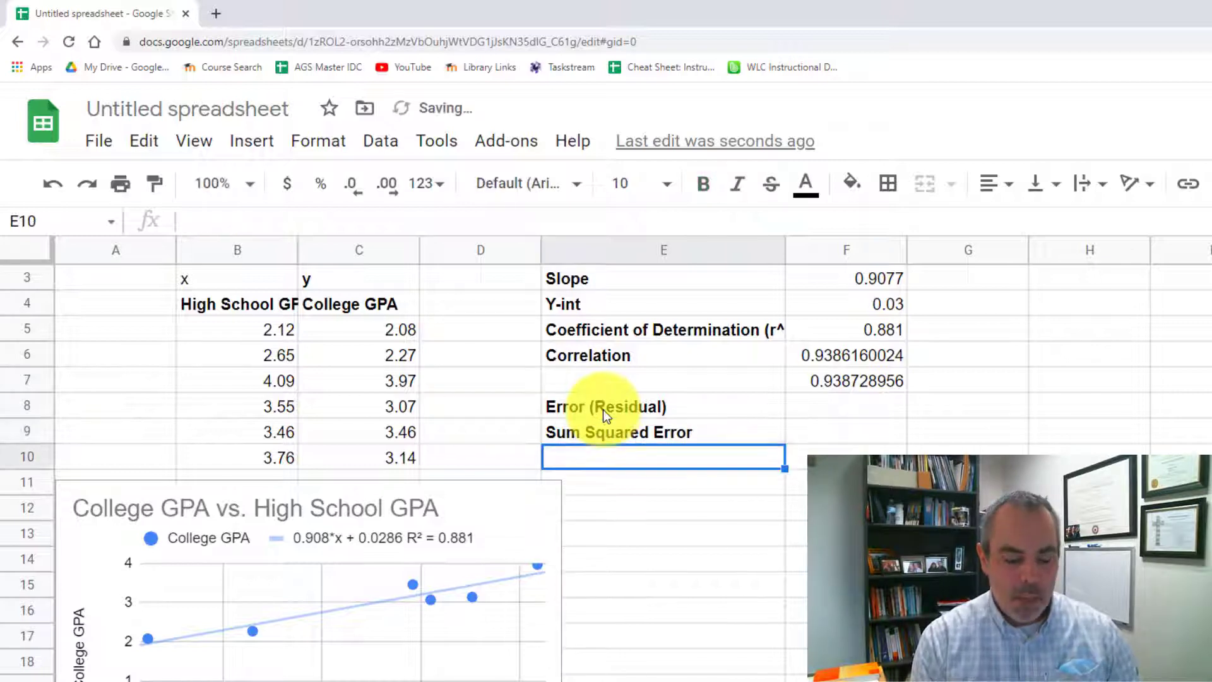
type("Me")
key("BackSpace")
key("BackSpace")
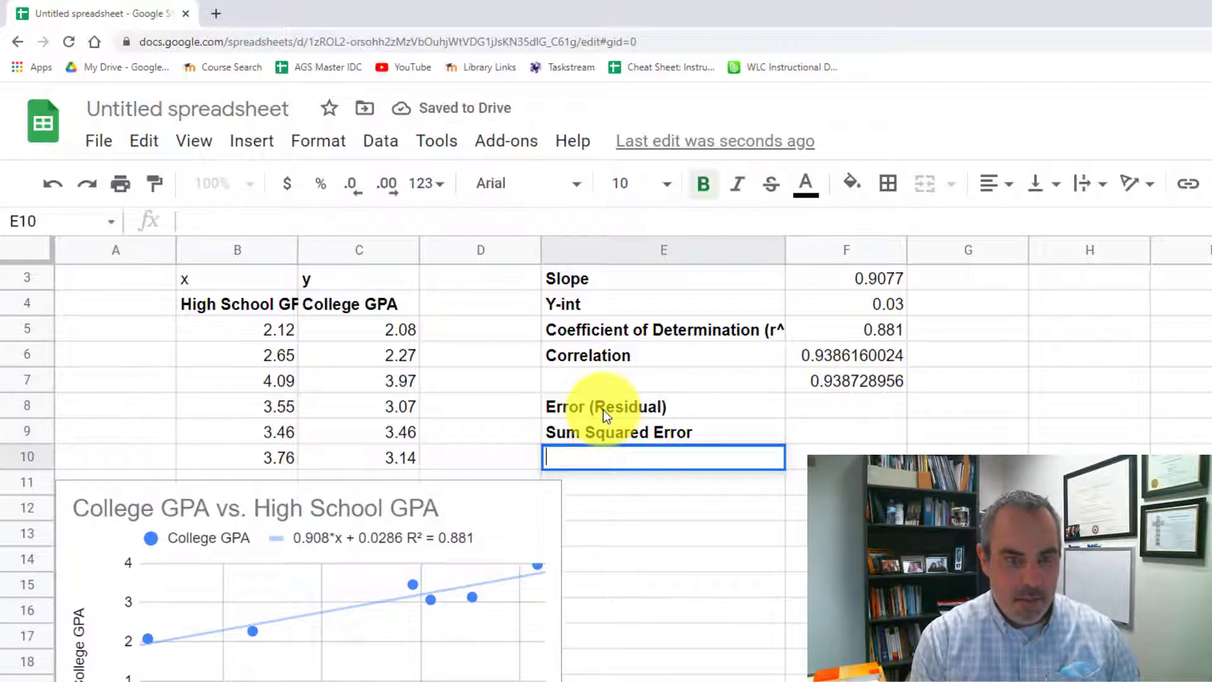
type("Mean Squar")
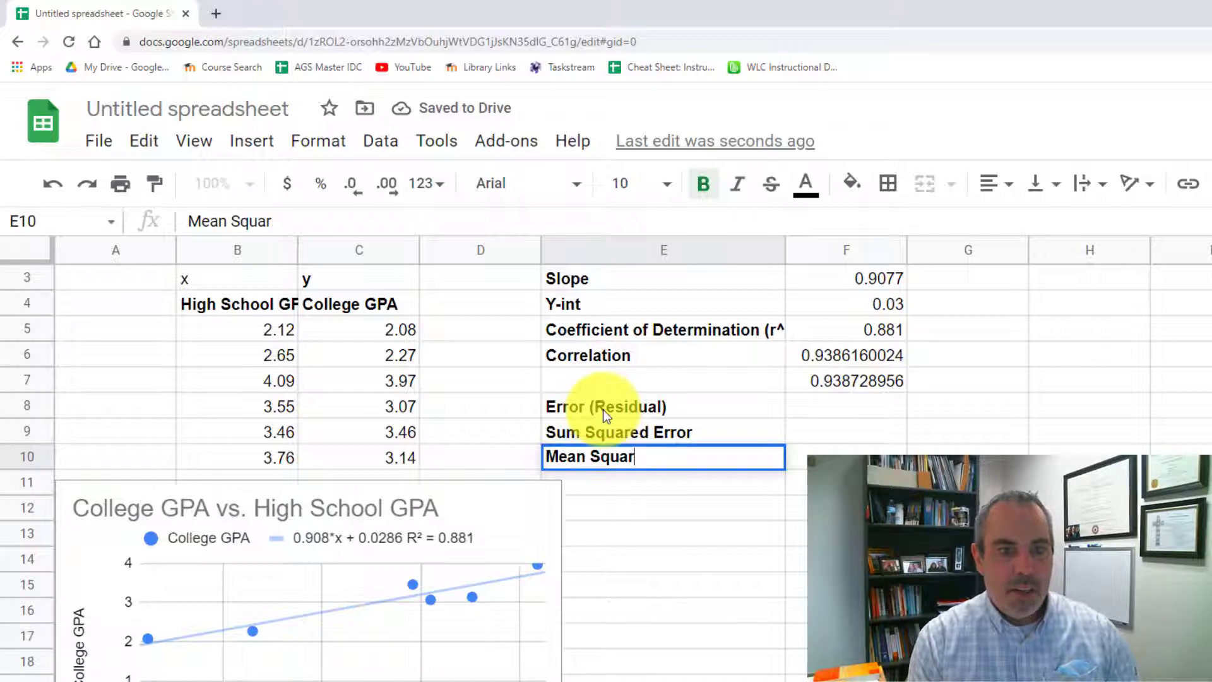
type("ed")
key("BackSpace")
type("ed Error")
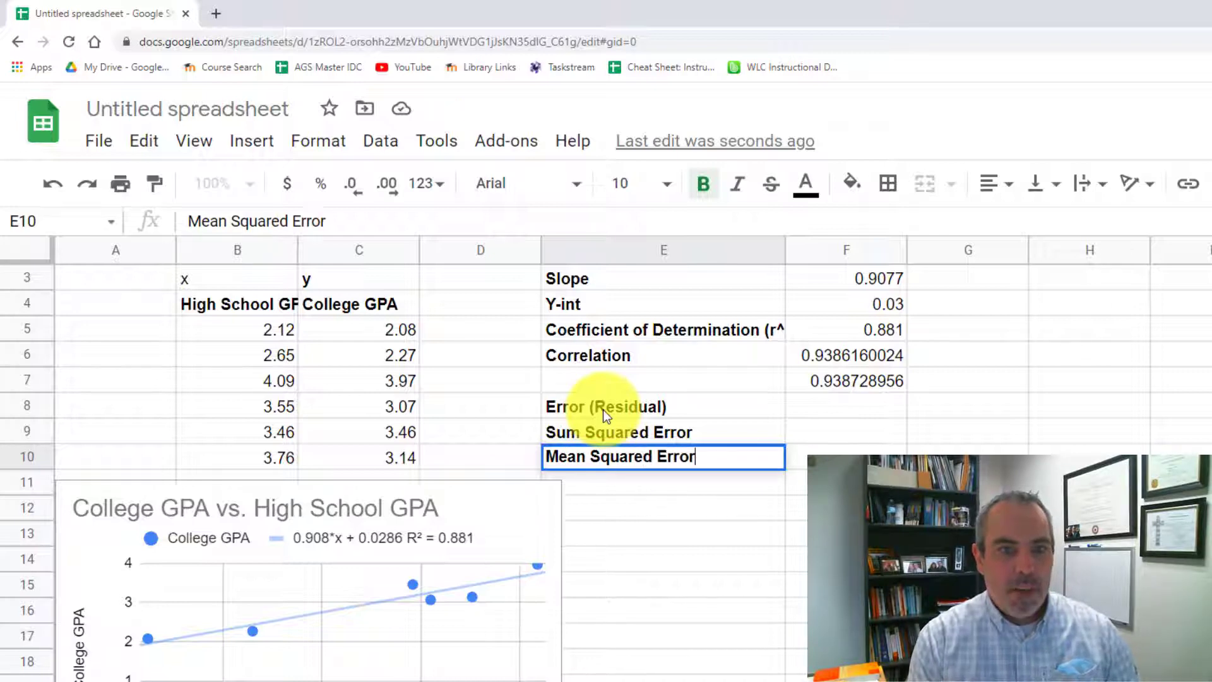
key("Return")
type("S")
key("BackSpace")
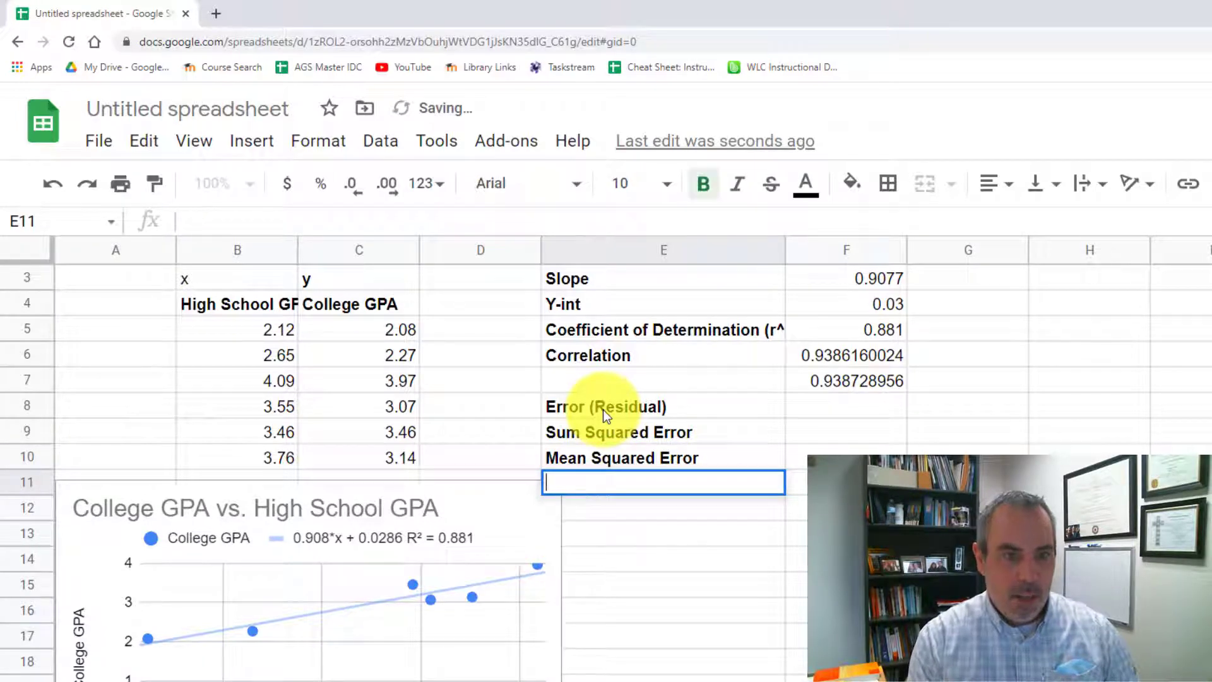
type("Standard Erro")
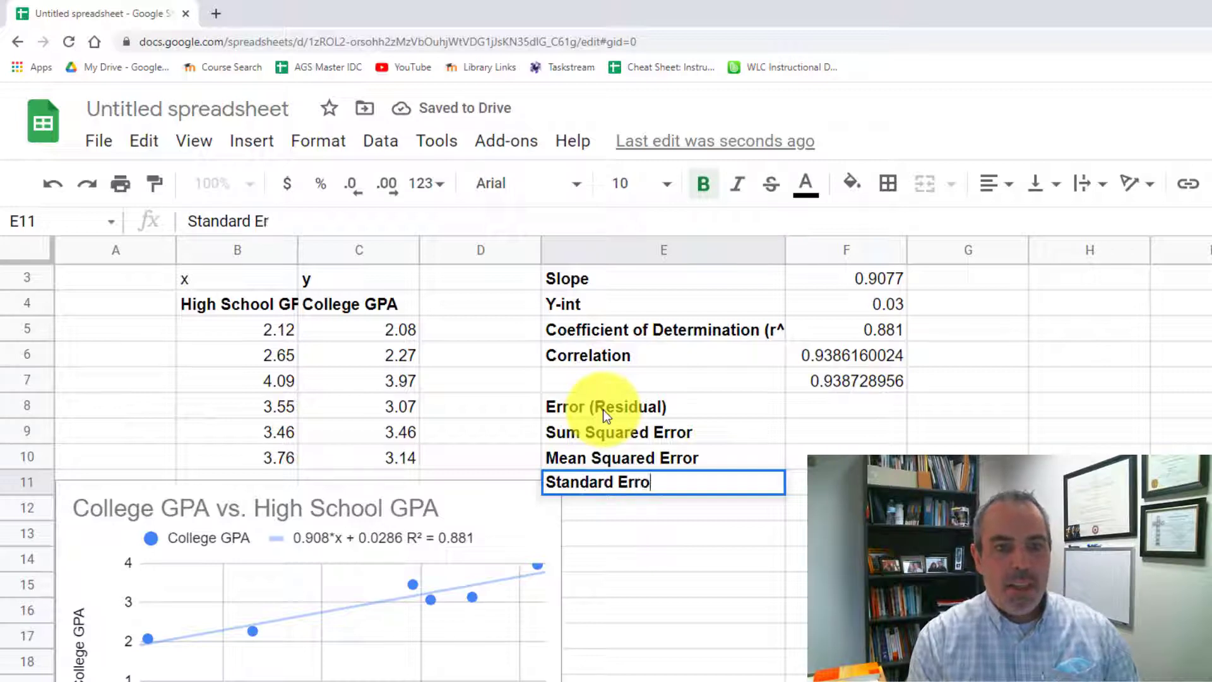
type("r")
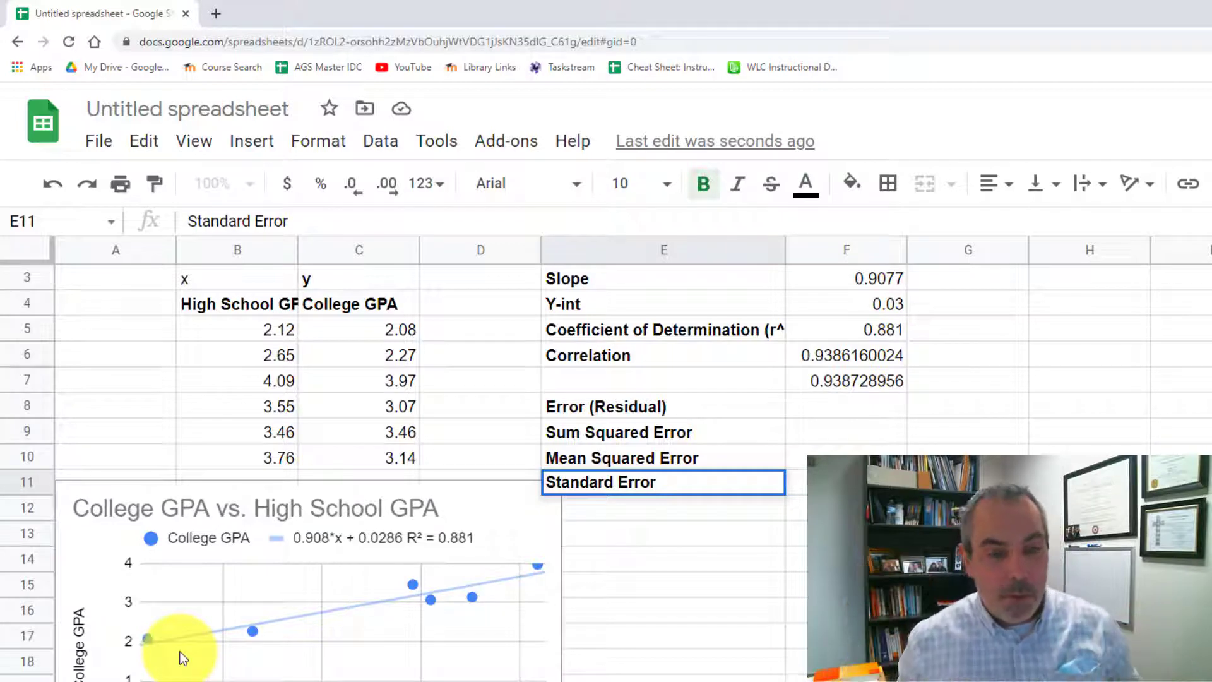
Step: Append (SSE), (MSE) and (SE) to the three error labels
left_click(730, 435)
double_click(734, 435)
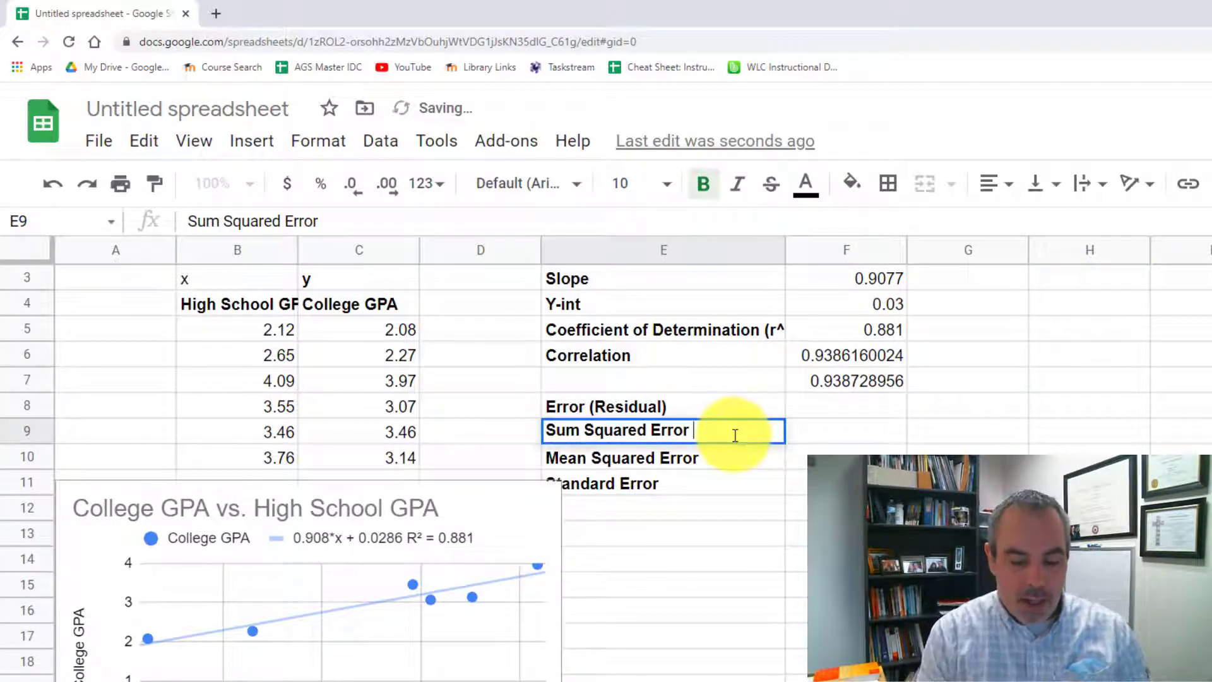
type("(SSE")
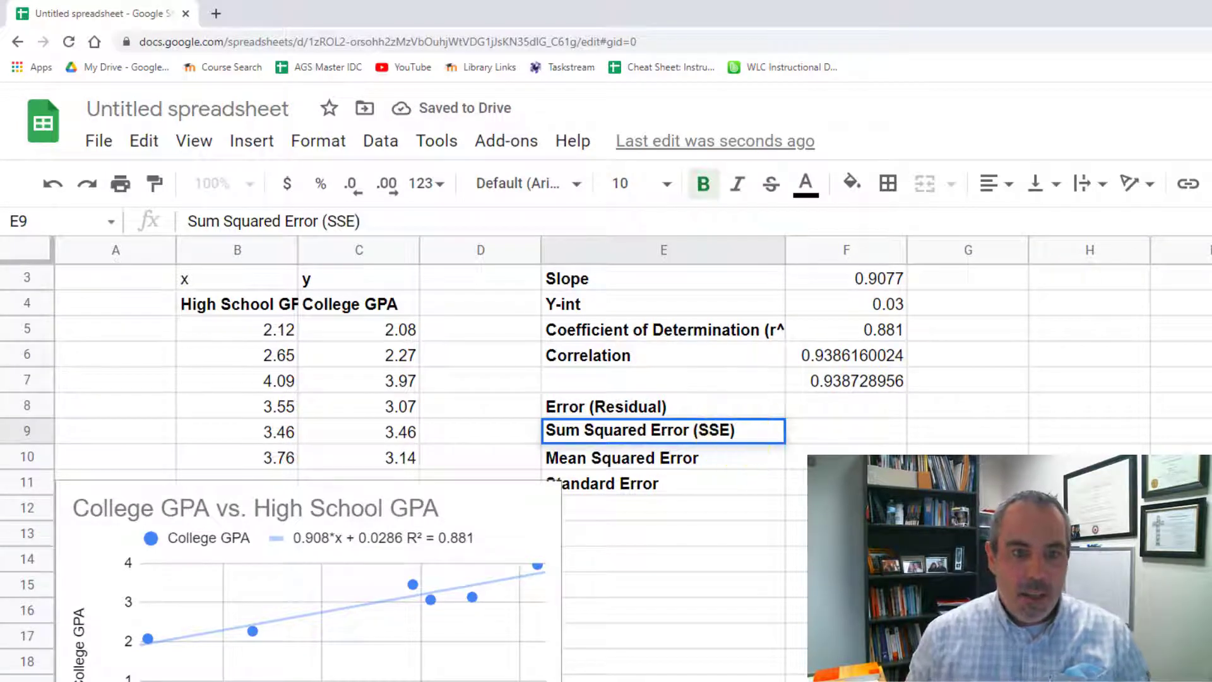
key("Return")
double_click(750, 462)
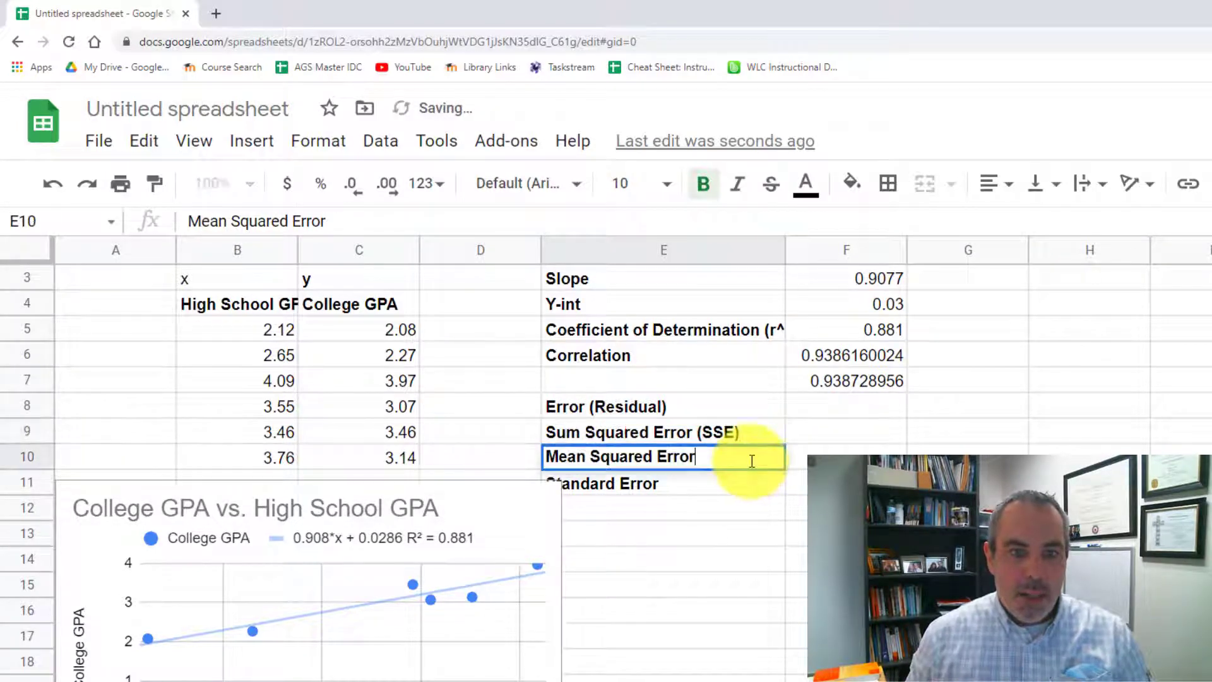
type("(MSE)")
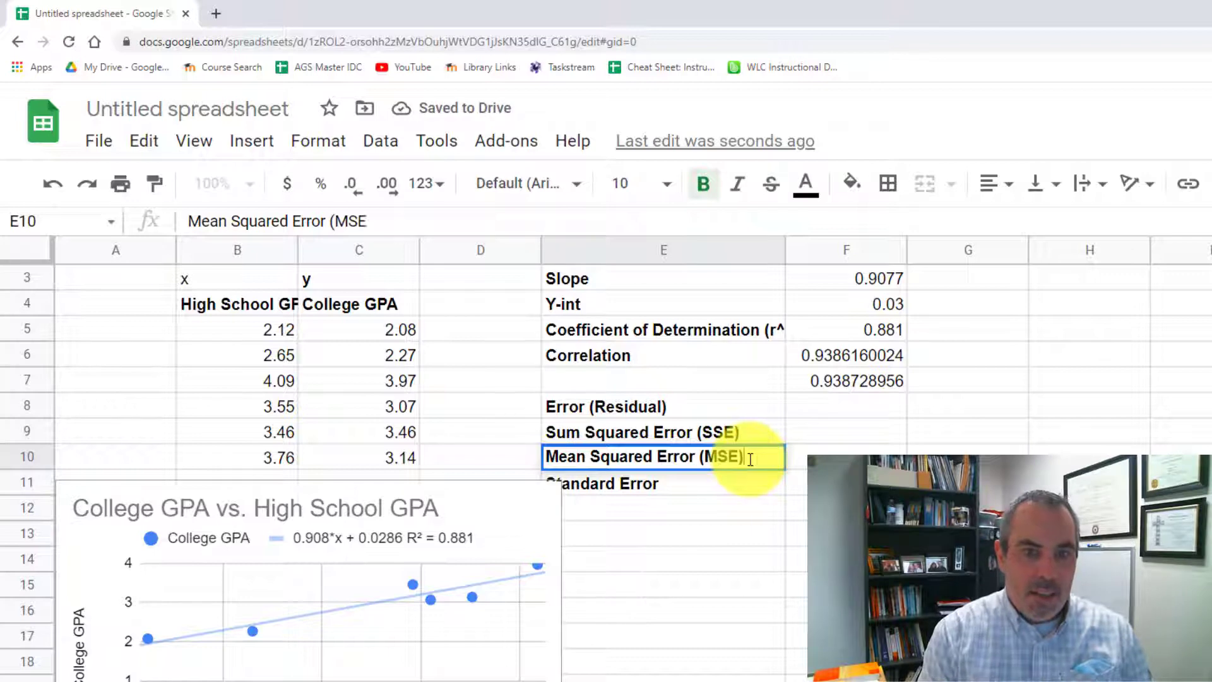
key("Return")
double_click(732, 480)
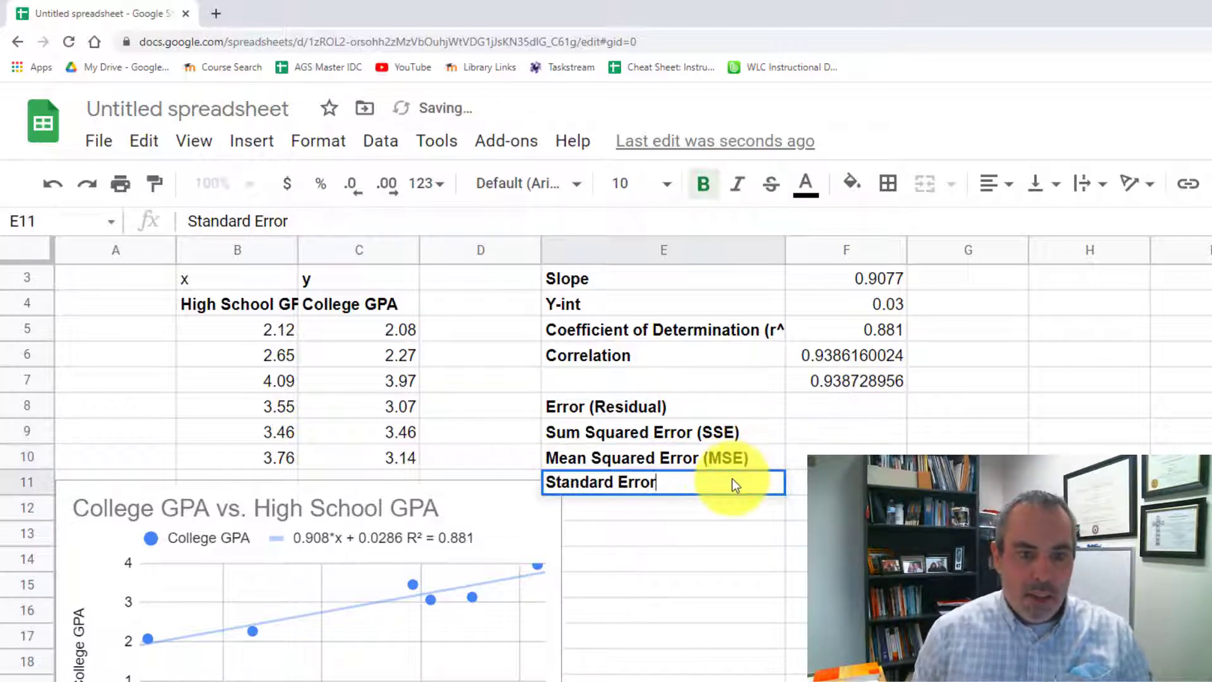
type("(SE)")
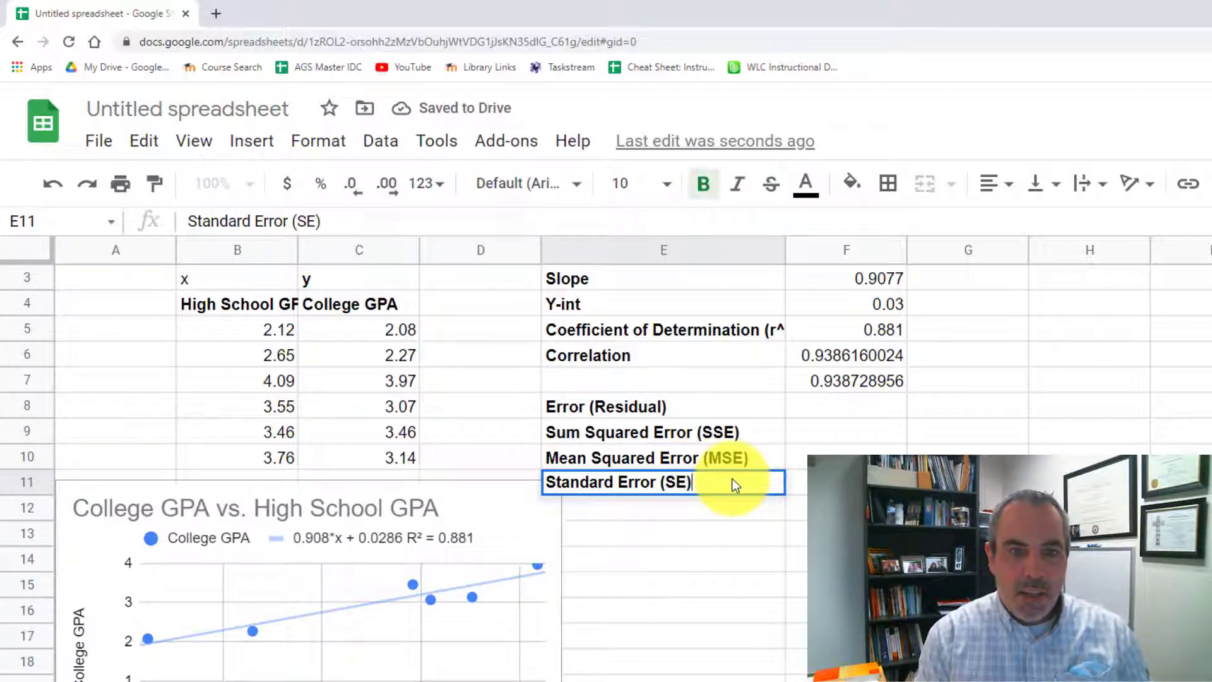
key("Return")
left_click(462, 488)
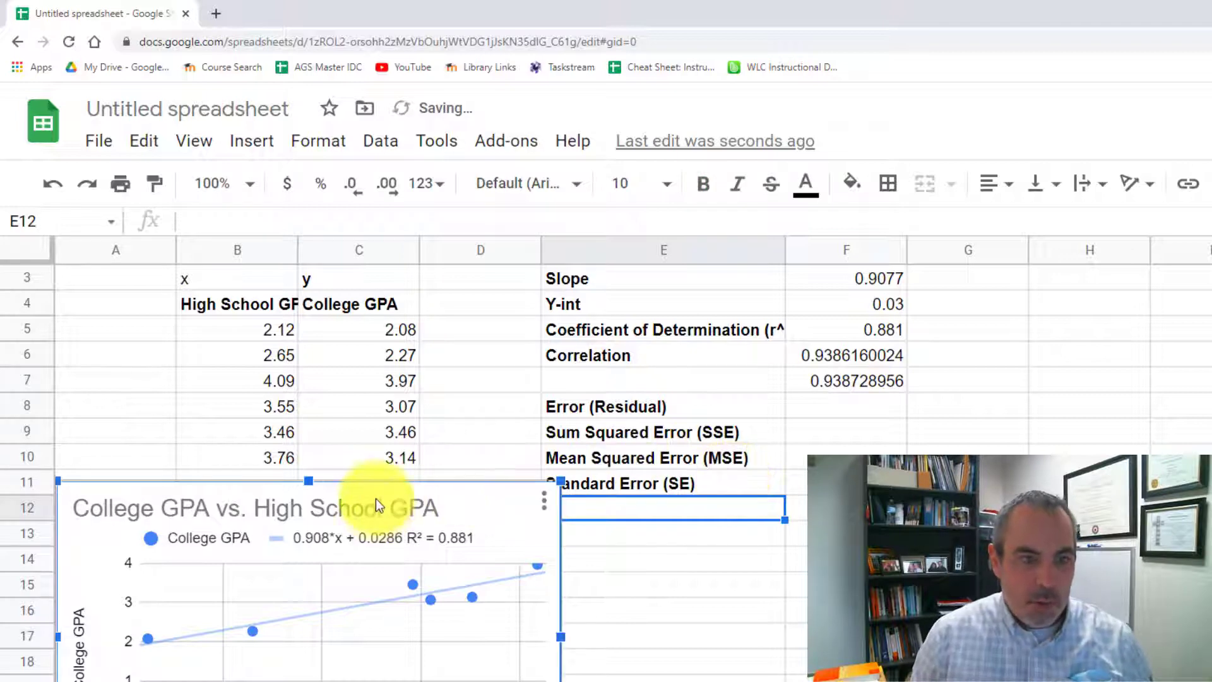
Step: Move the scatter chart lower, below the data rows
left_click_drag(381, 498, 456, 563)
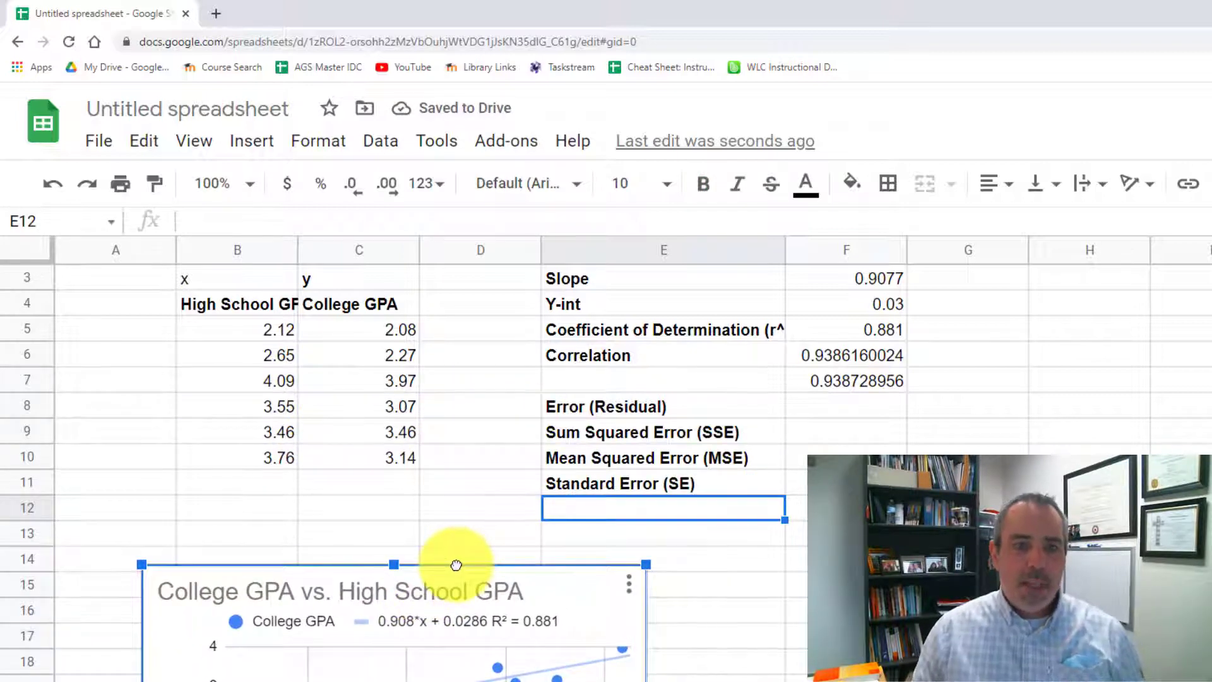
scroll(597, 530, "down", 1)
scroll(586, 516, "up", 2)
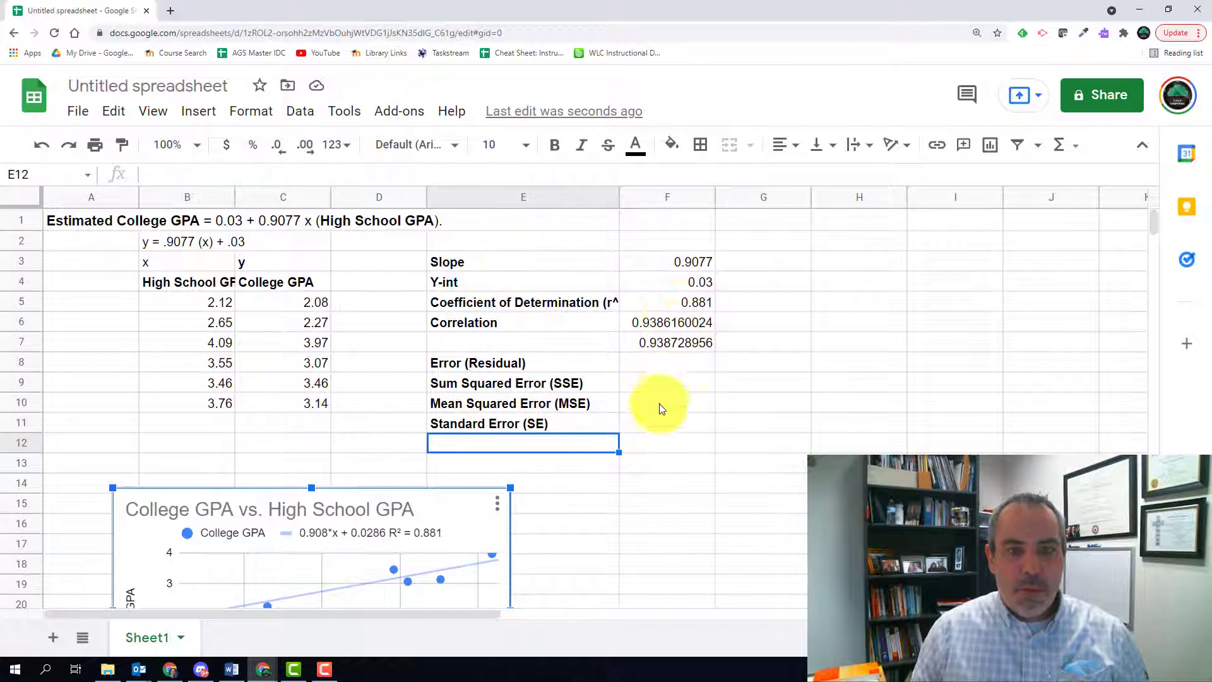
Step: Move the statistics block from E3:F11 to G3:H11
left_click_drag(658, 411, 656, 426)
left_click_drag(567, 251, 352, 297)
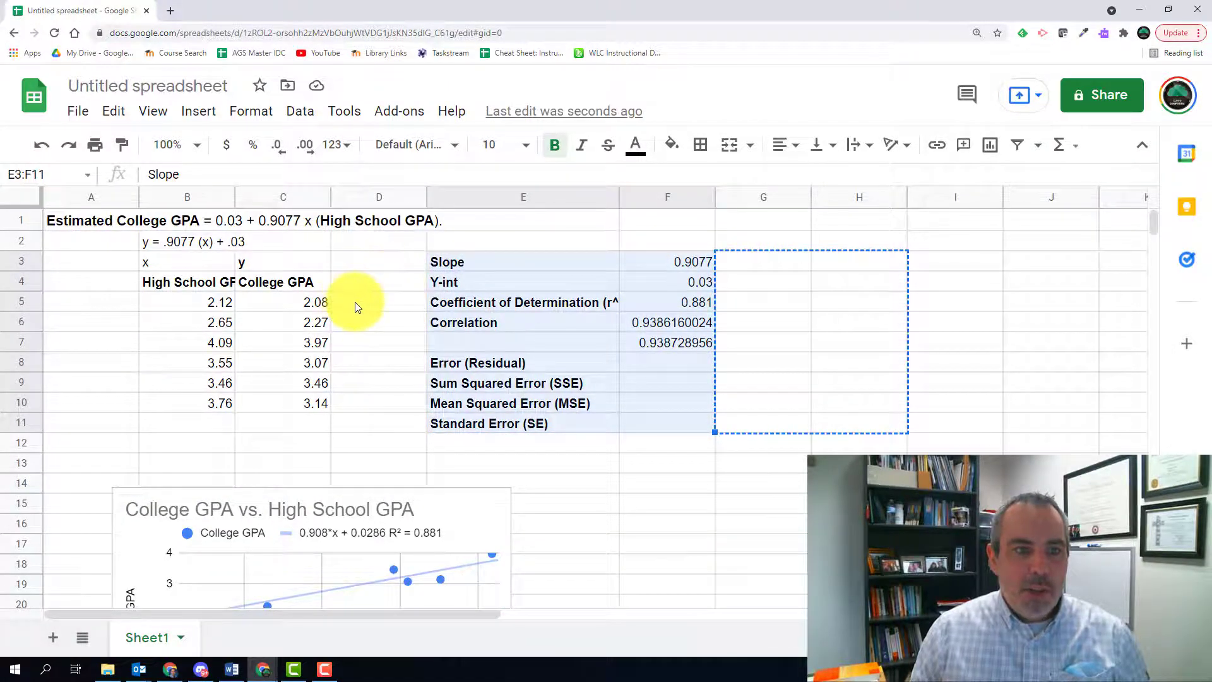
left_click(353, 304)
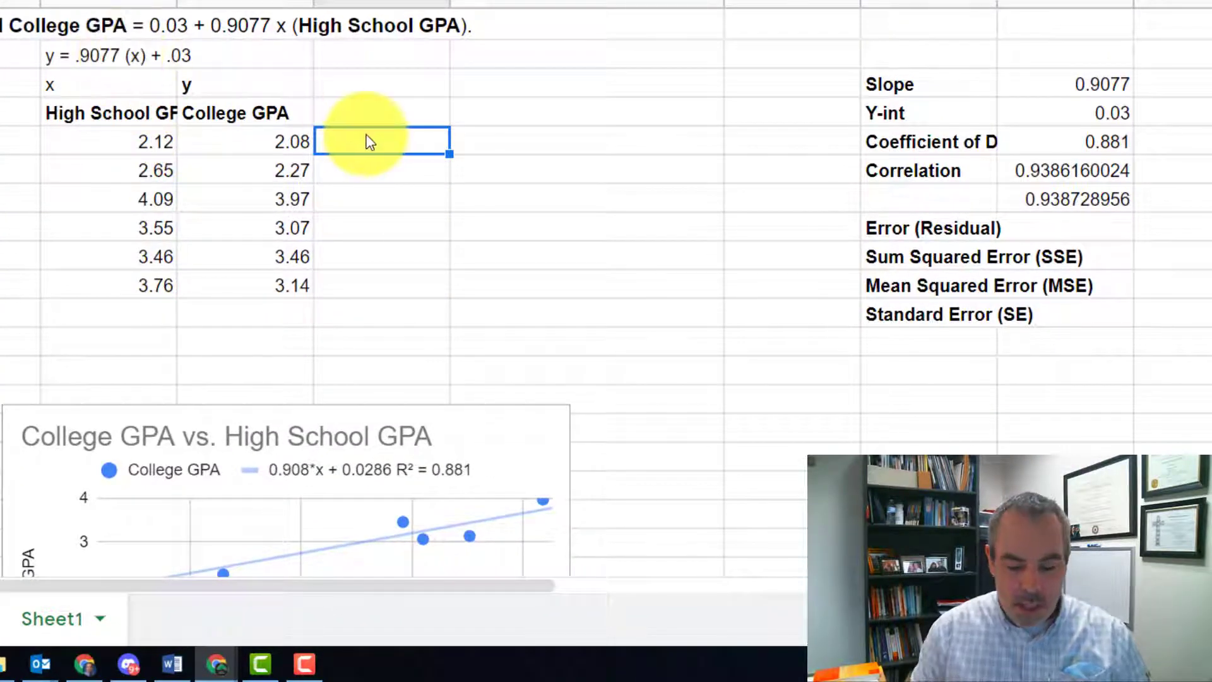
Step: Compute predicted GPA =.9077*B5+.03 in D5 and fill it down to D10
type("=.9077")
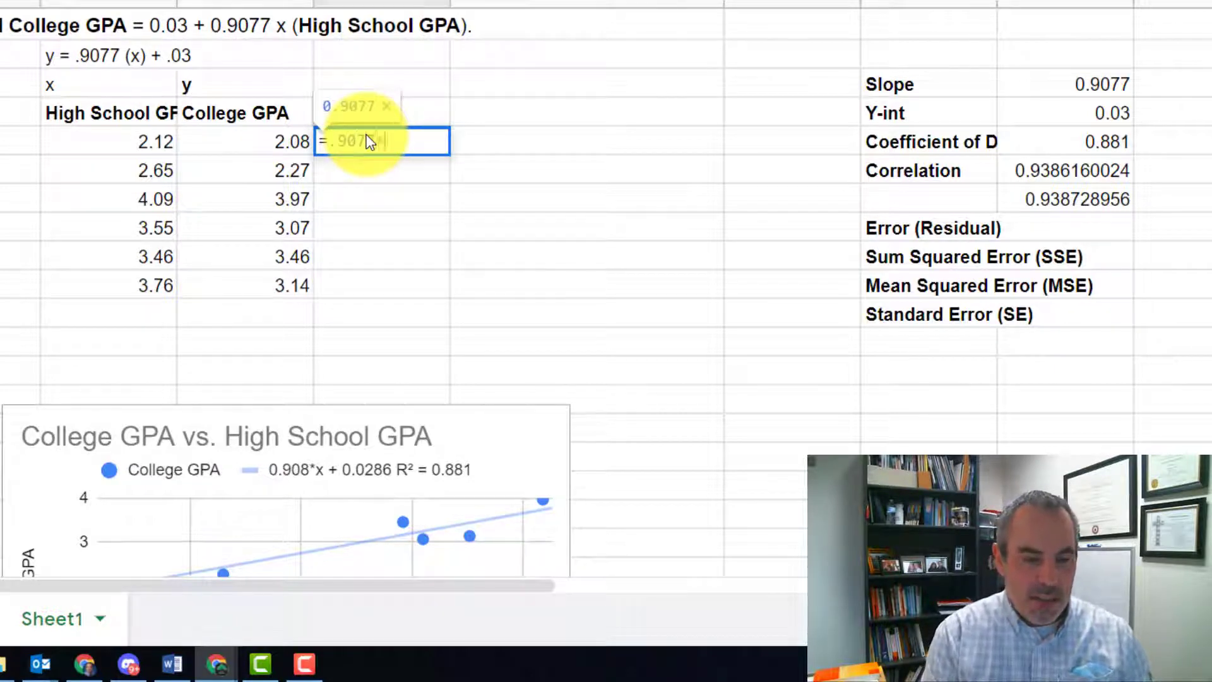
type("*")
left_click(134, 143)
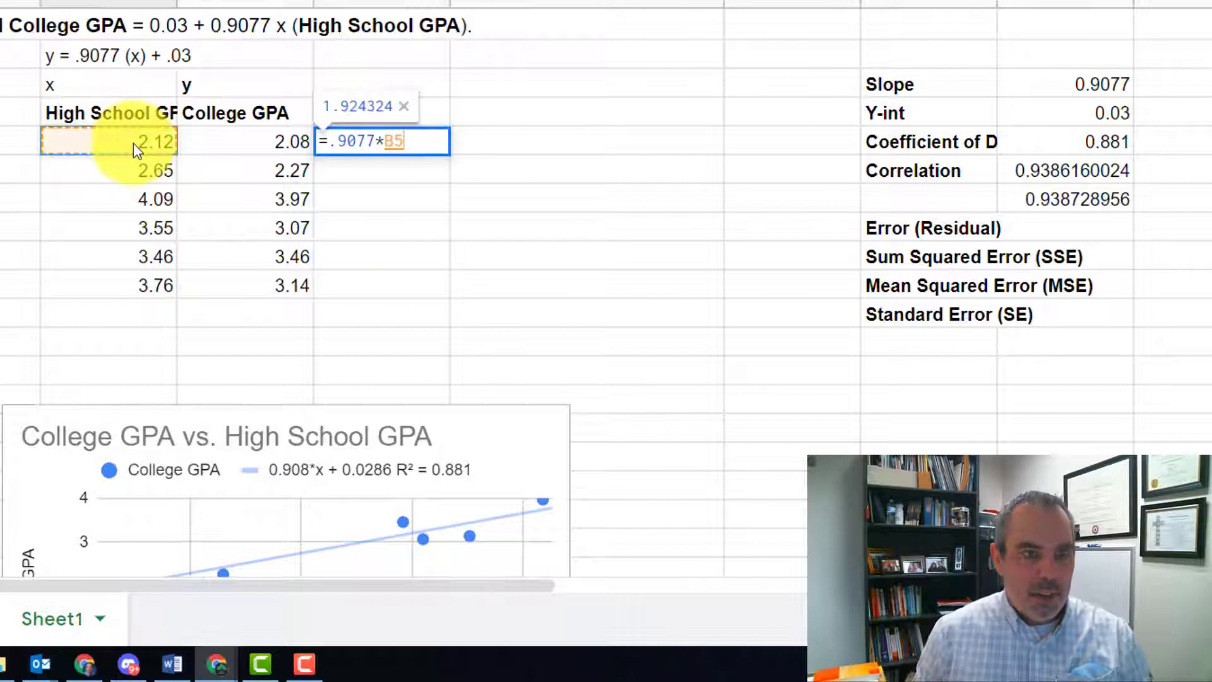
type("+.03")
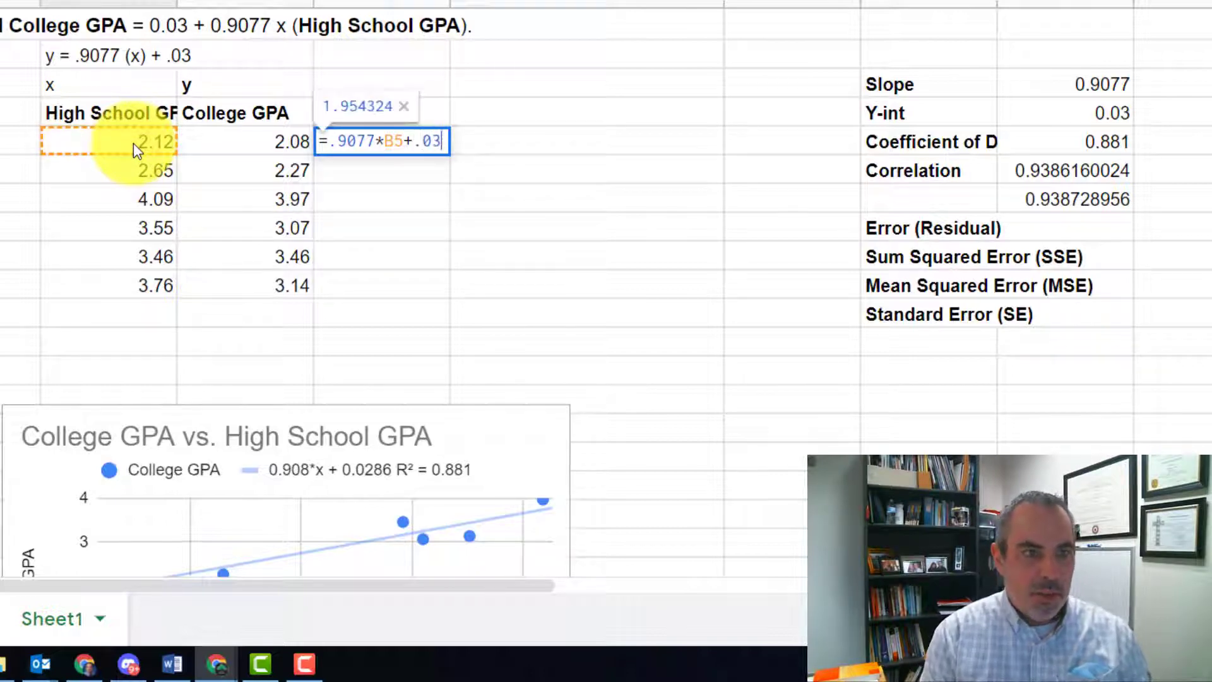
key("Return")
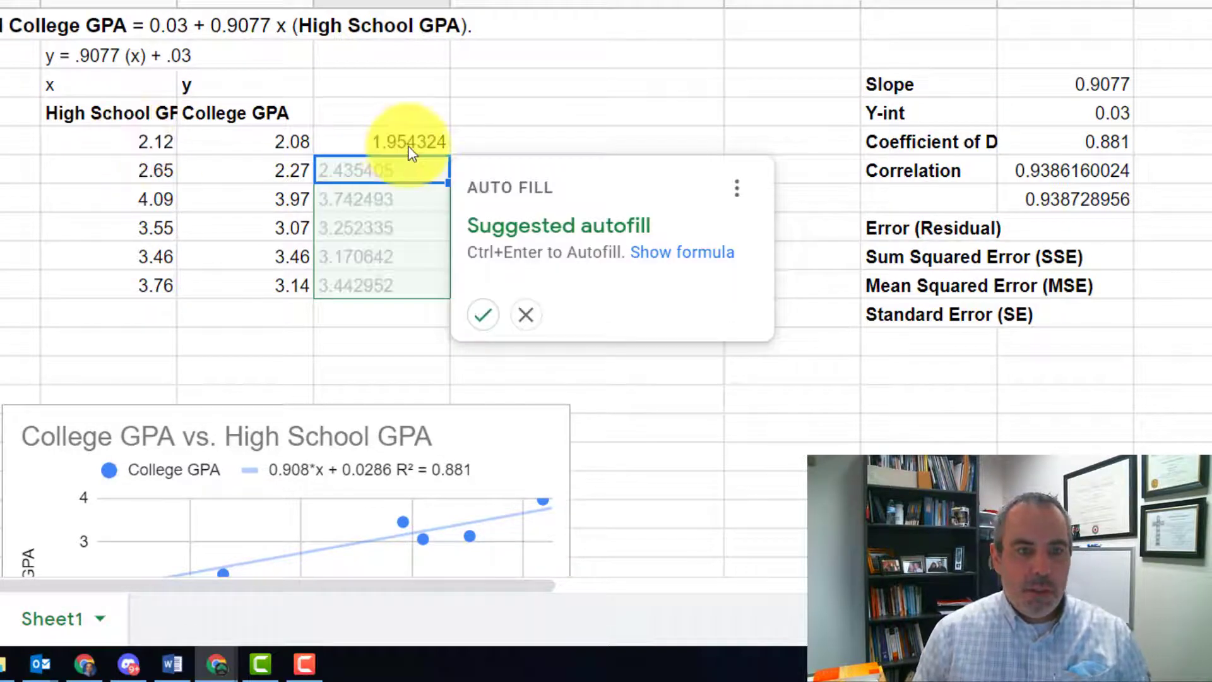
left_click(485, 320)
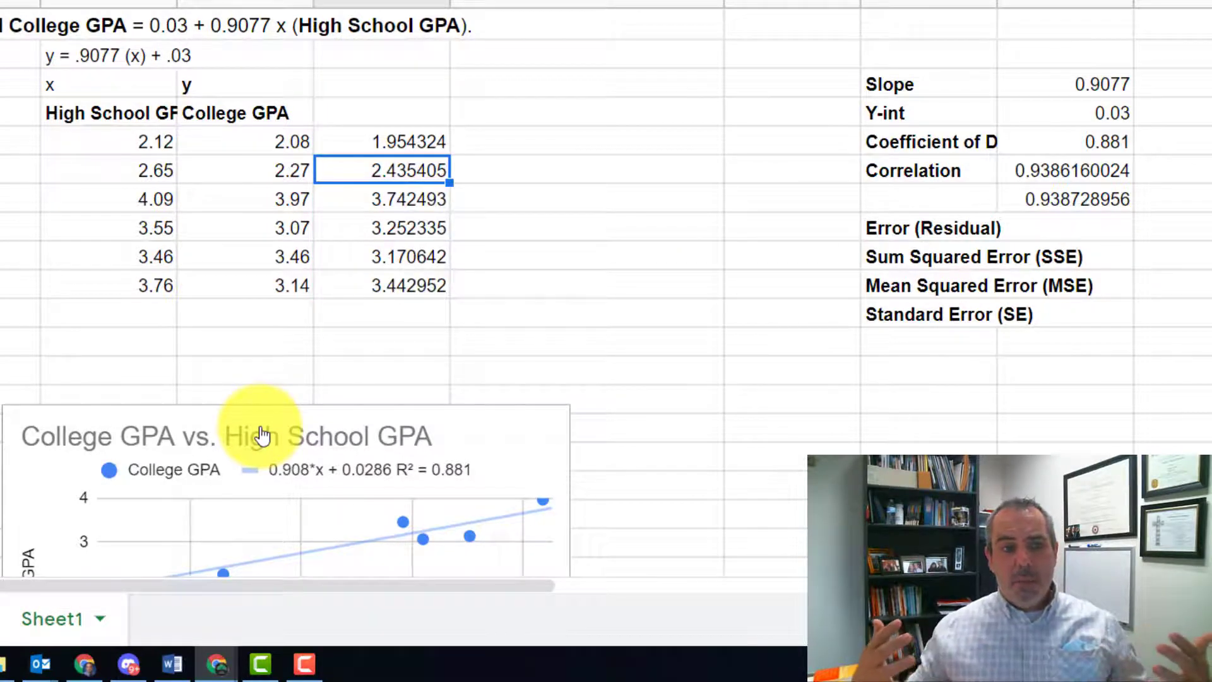
Step: Head the predicted column 'y-hat' in D3
left_click(390, 89)
type("y-hat")
key("Return")
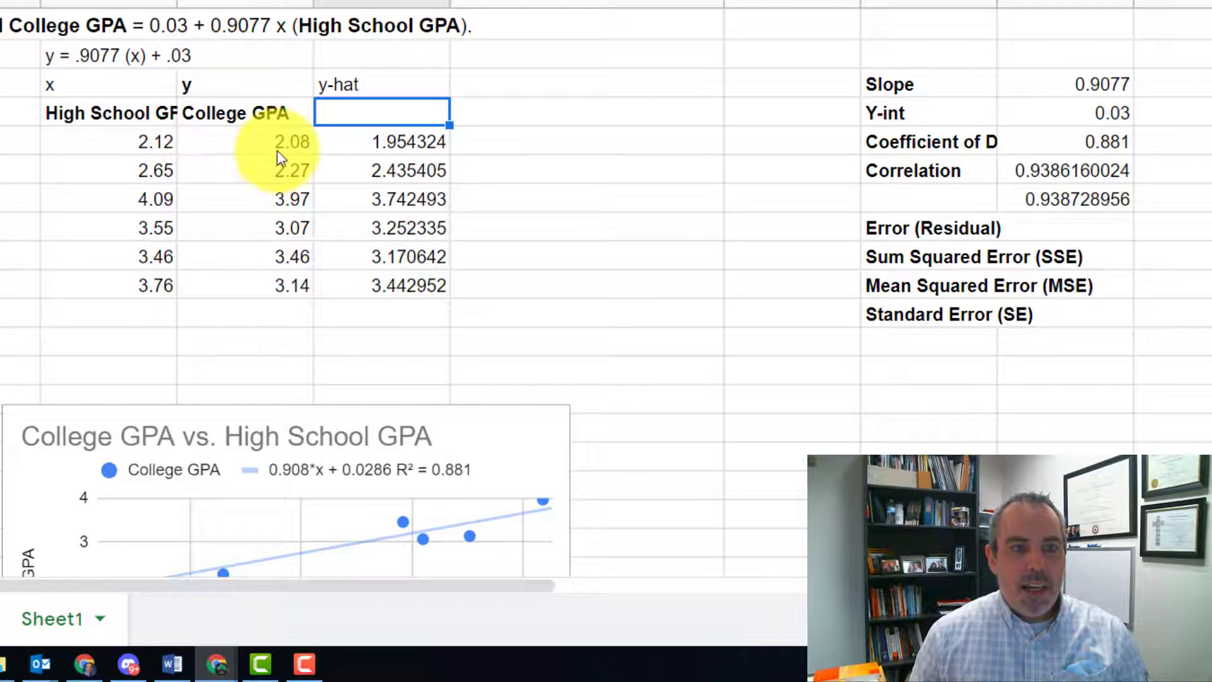
left_click(486, 147)
Step: Compute residuals =C5-D5 in column E and fill down through row 10
type("=")
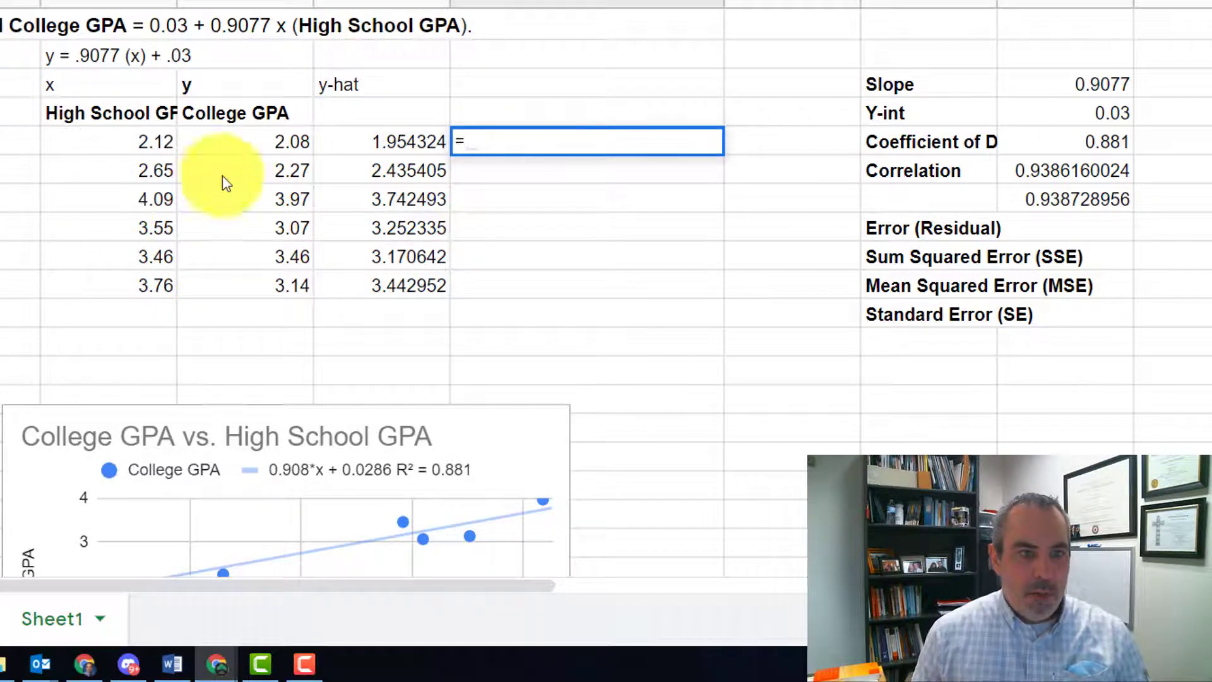
left_click(267, 142)
type("-")
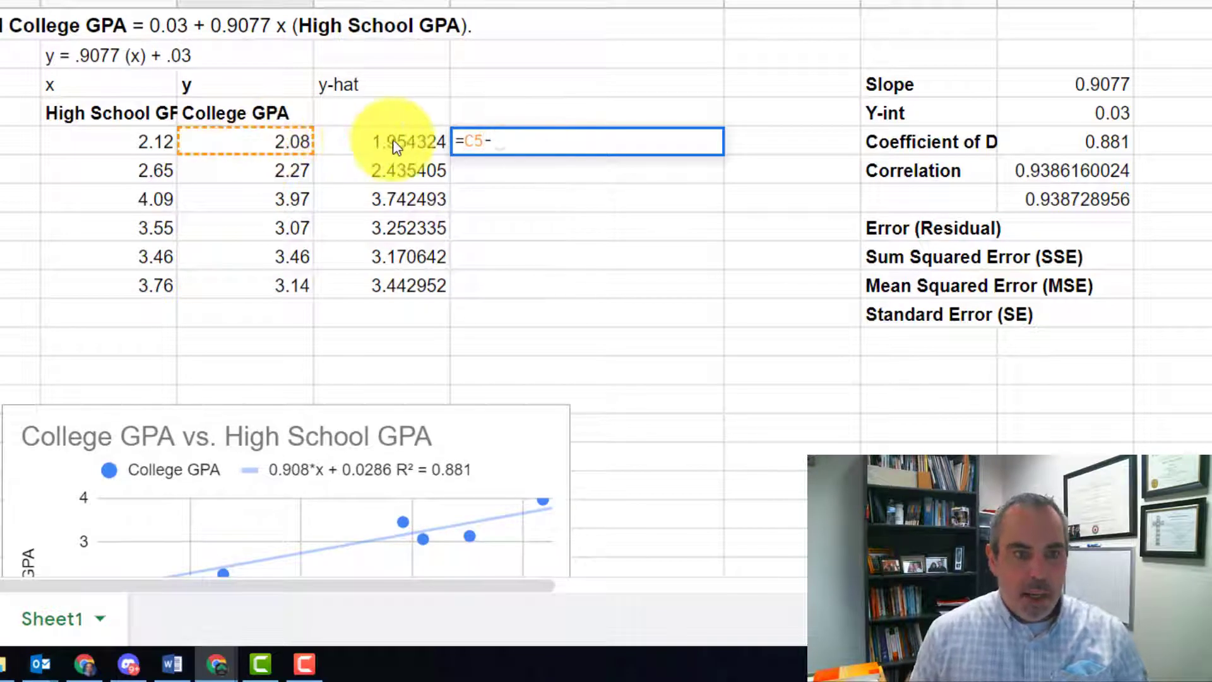
left_click(395, 146)
key("Return")
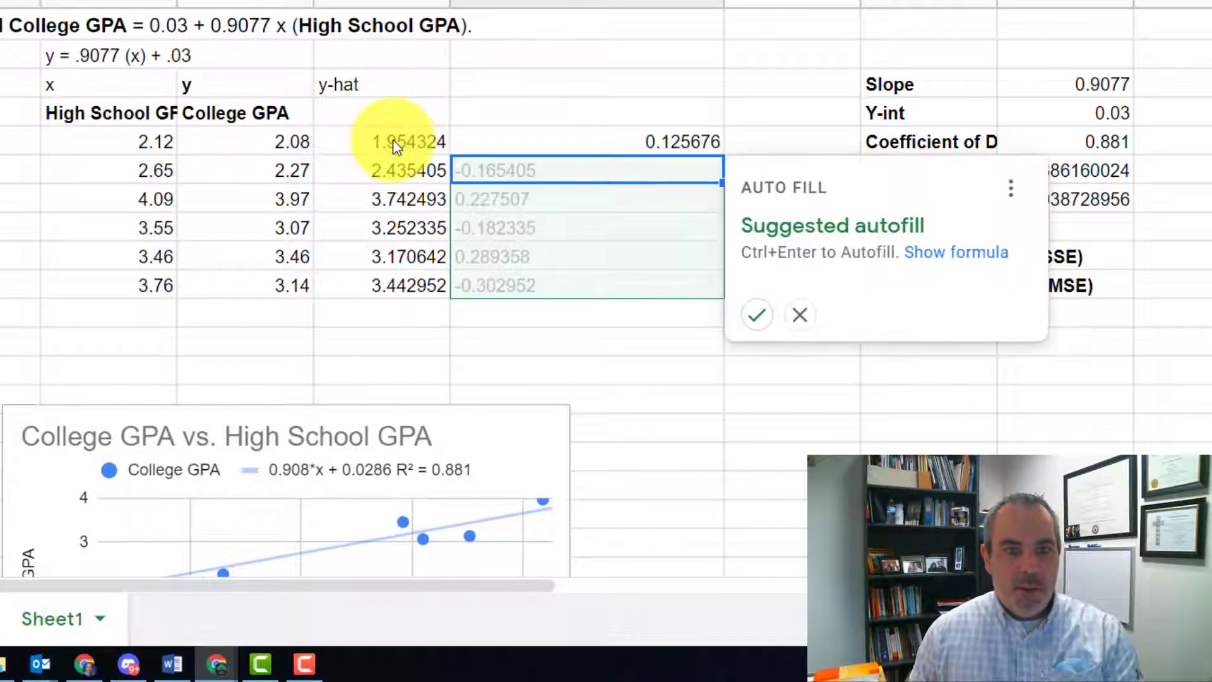
left_click(589, 406)
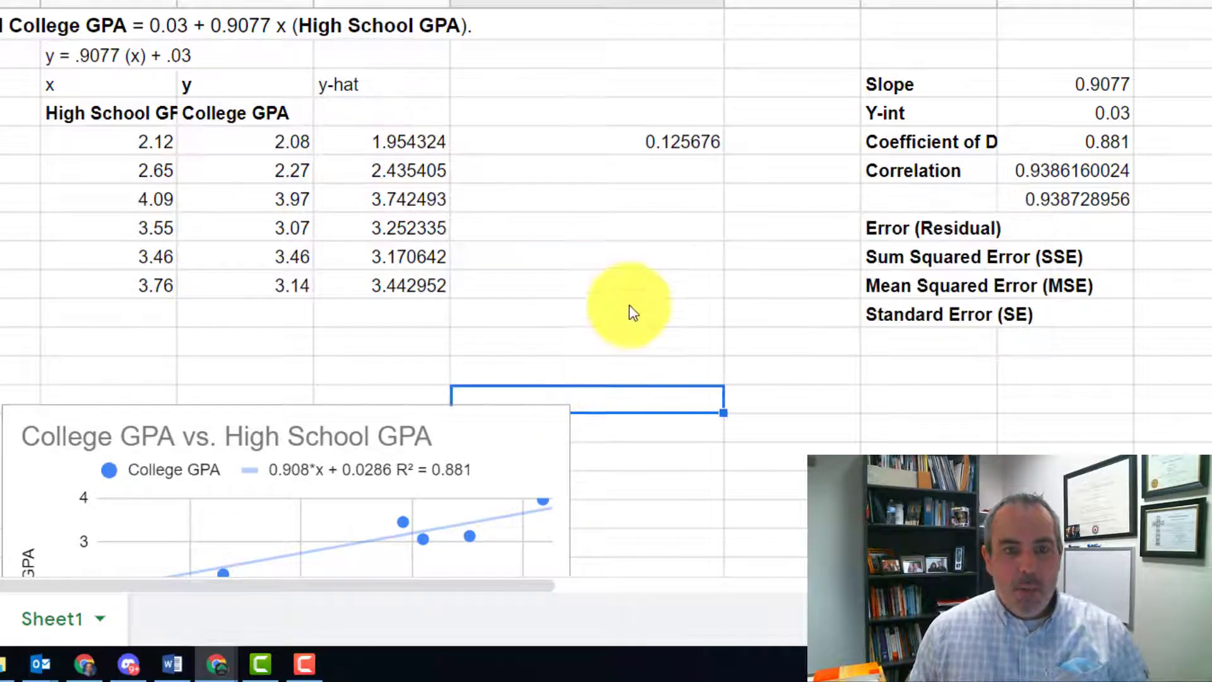
left_click(720, 152)
left_click_drag(723, 154, 717, 292)
Step: Square the residuals with =E5^2 in column F and fill down through row 10
left_click(774, 140)
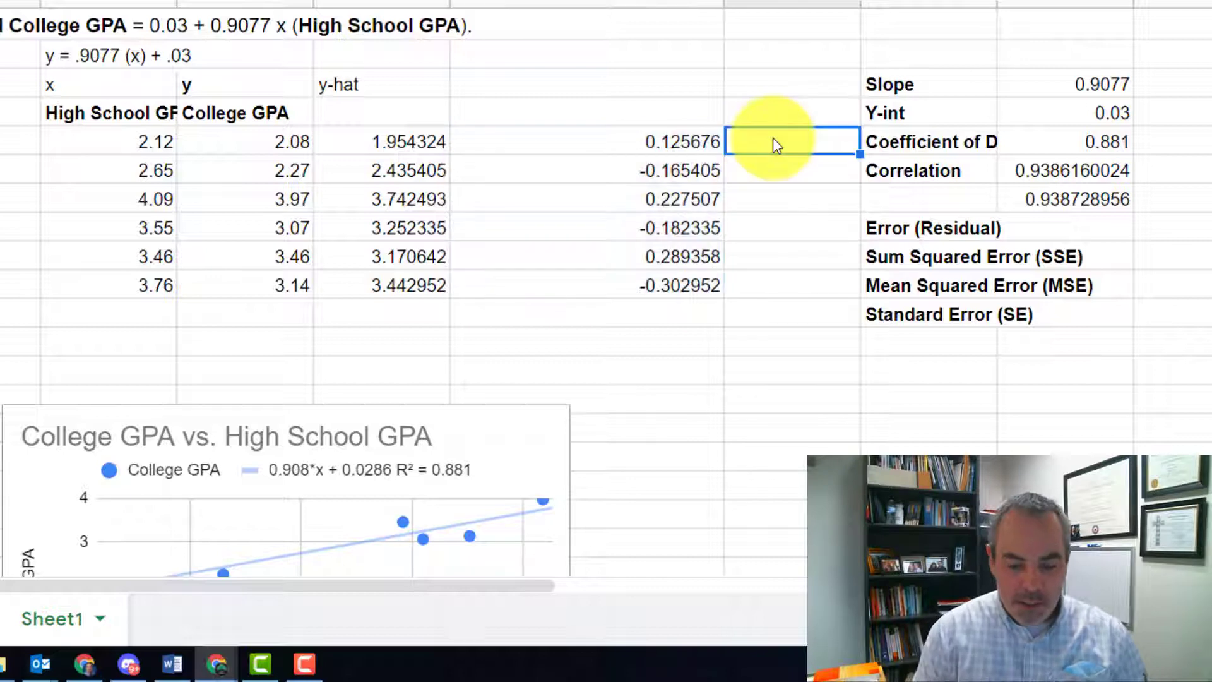
type("=")
left_click(698, 142)
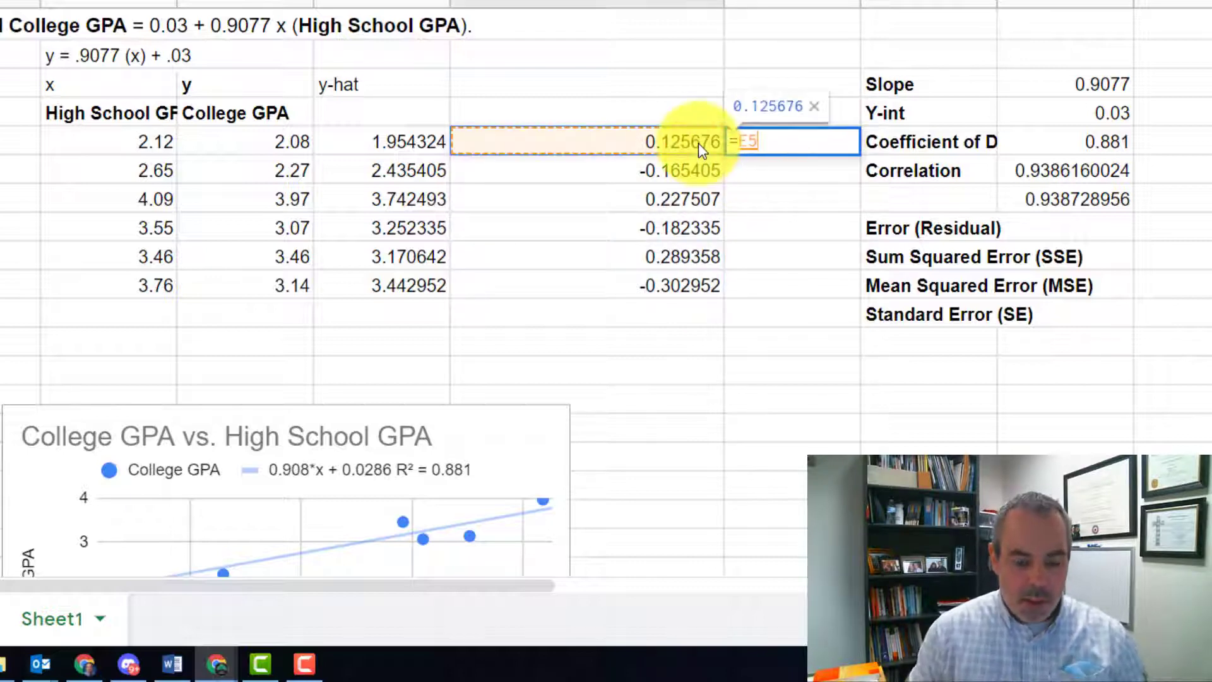
type("^")
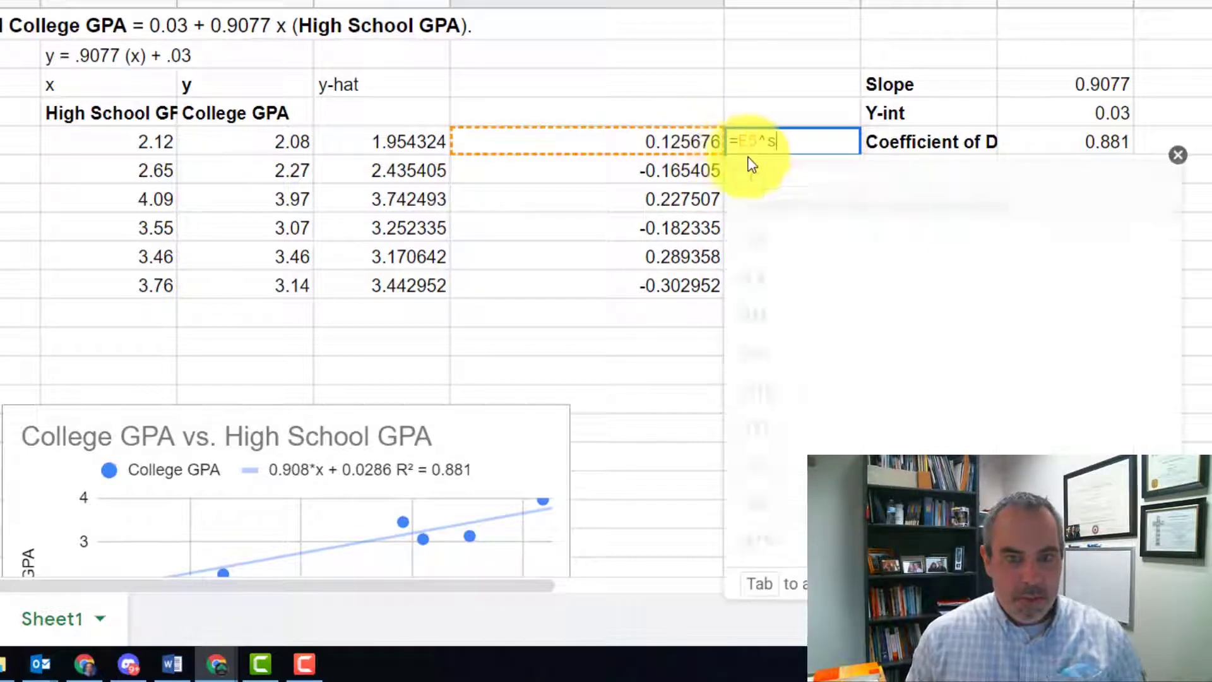
type("2")
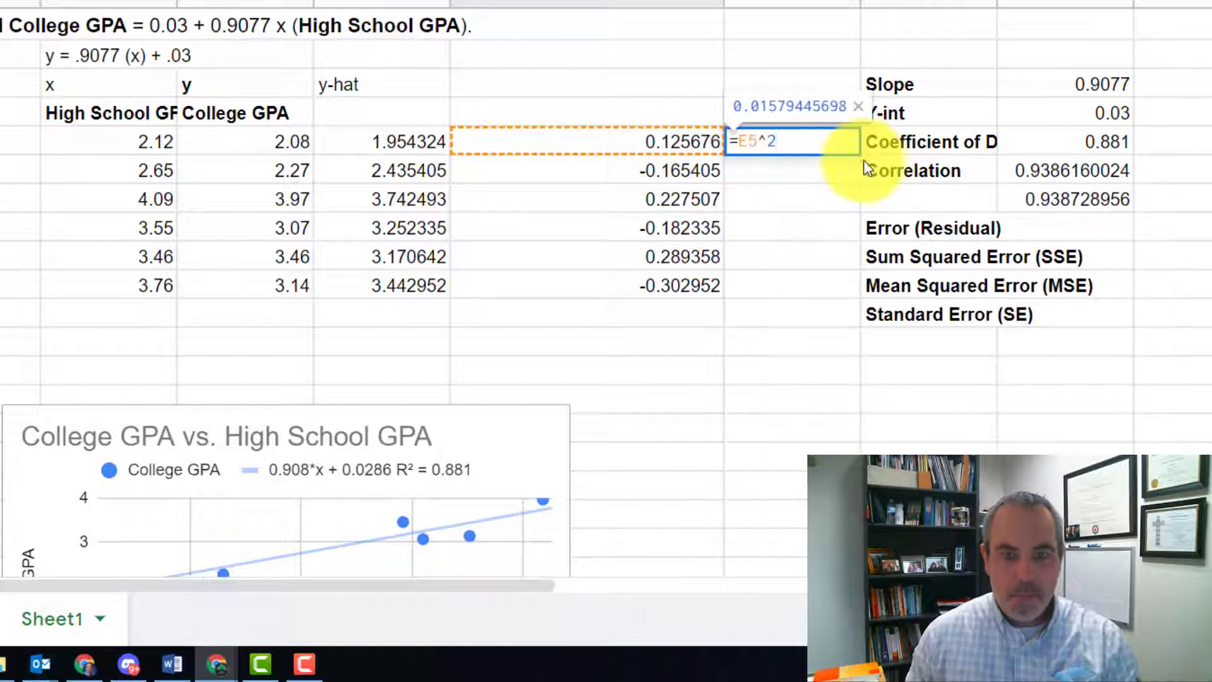
key("Return")
left_click(823, 135)
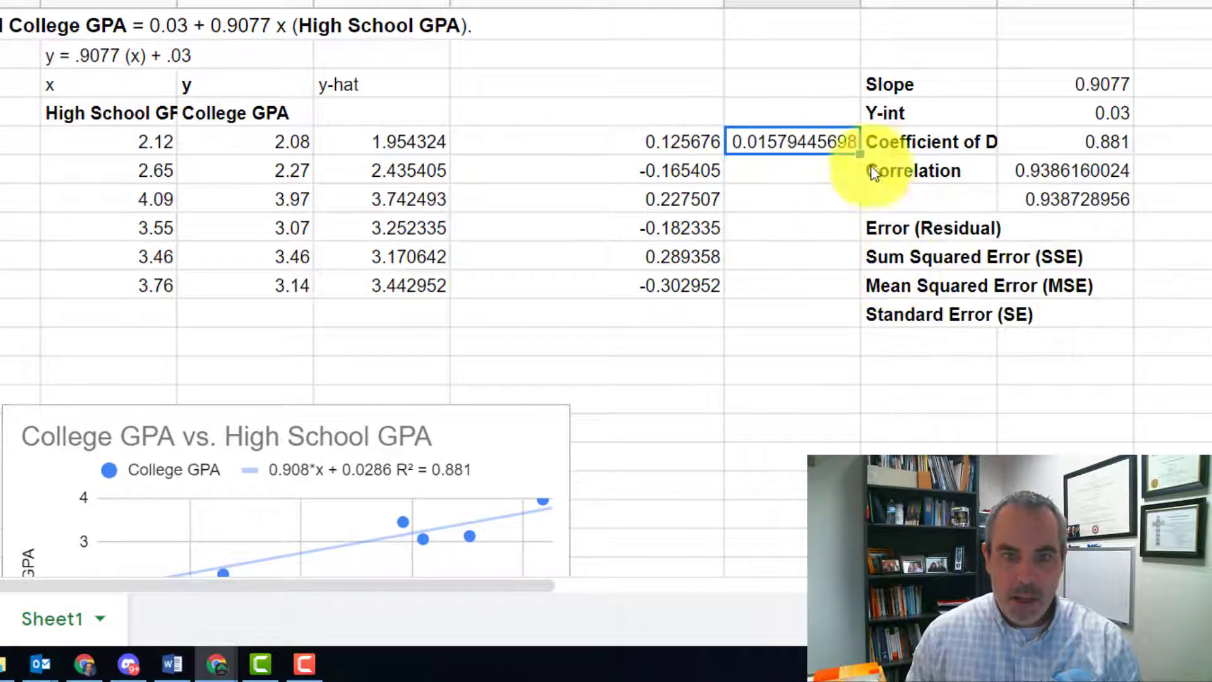
left_click_drag(860, 154, 859, 281)
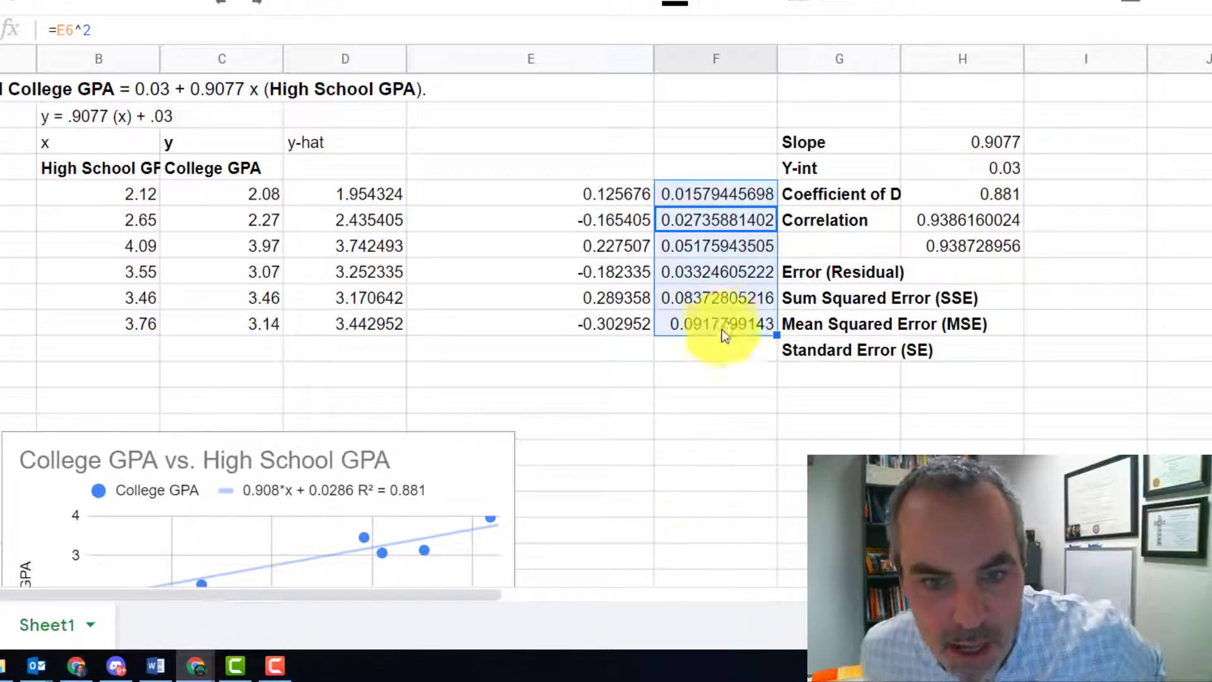
Step: Compute the Sum Squared Error =SUM(F5:F10), giving 0.3036667247
left_click(1075, 307)
type("=sum(")
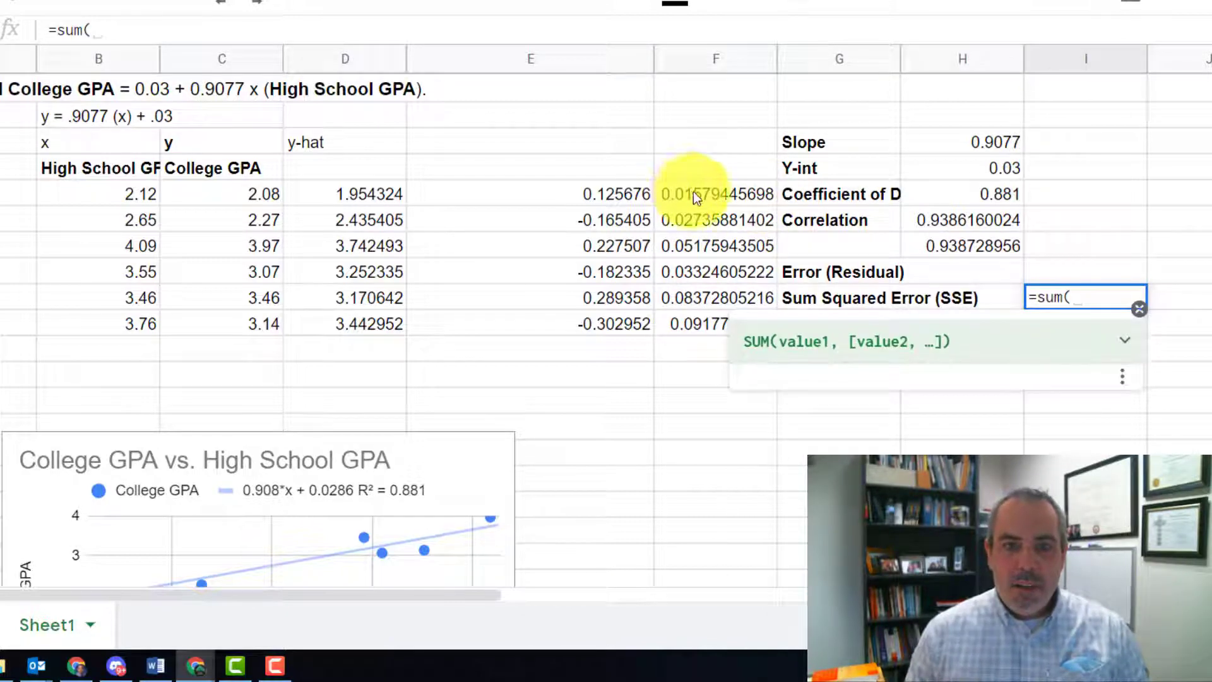
left_click_drag(693, 191, 696, 327)
key("Return")
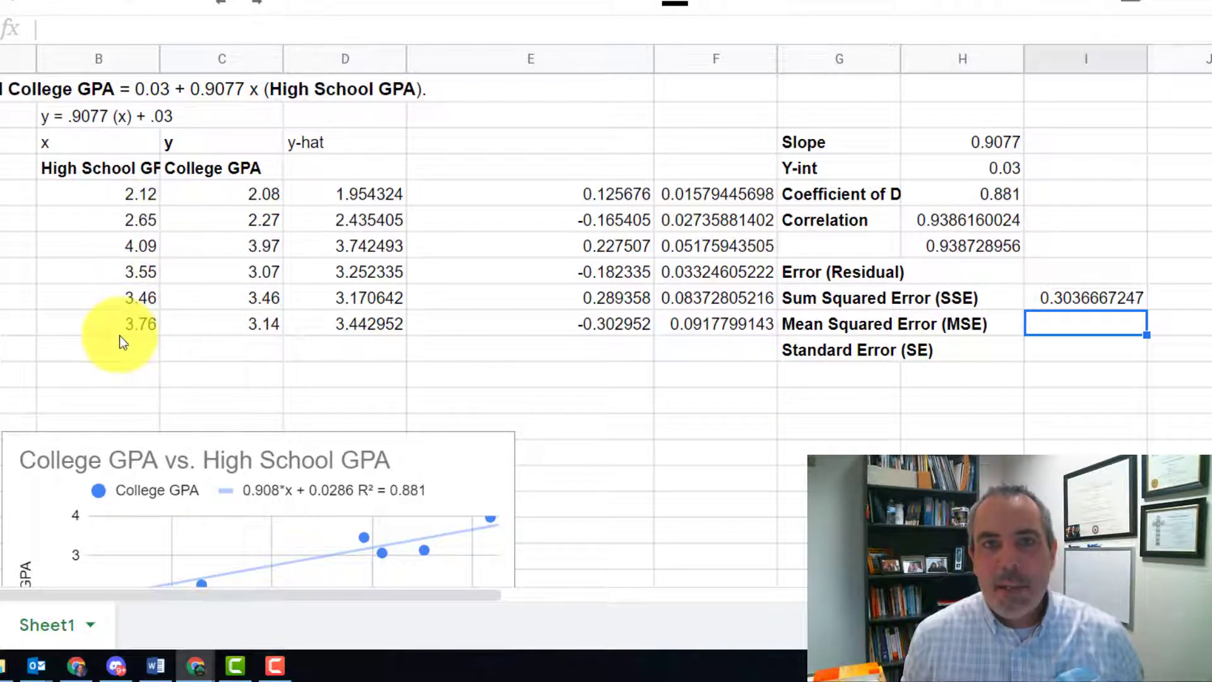
Step: Compute the Mean Squared Error as SSE/4, giving 0.07591668119
type("=")
left_click(1096, 304)
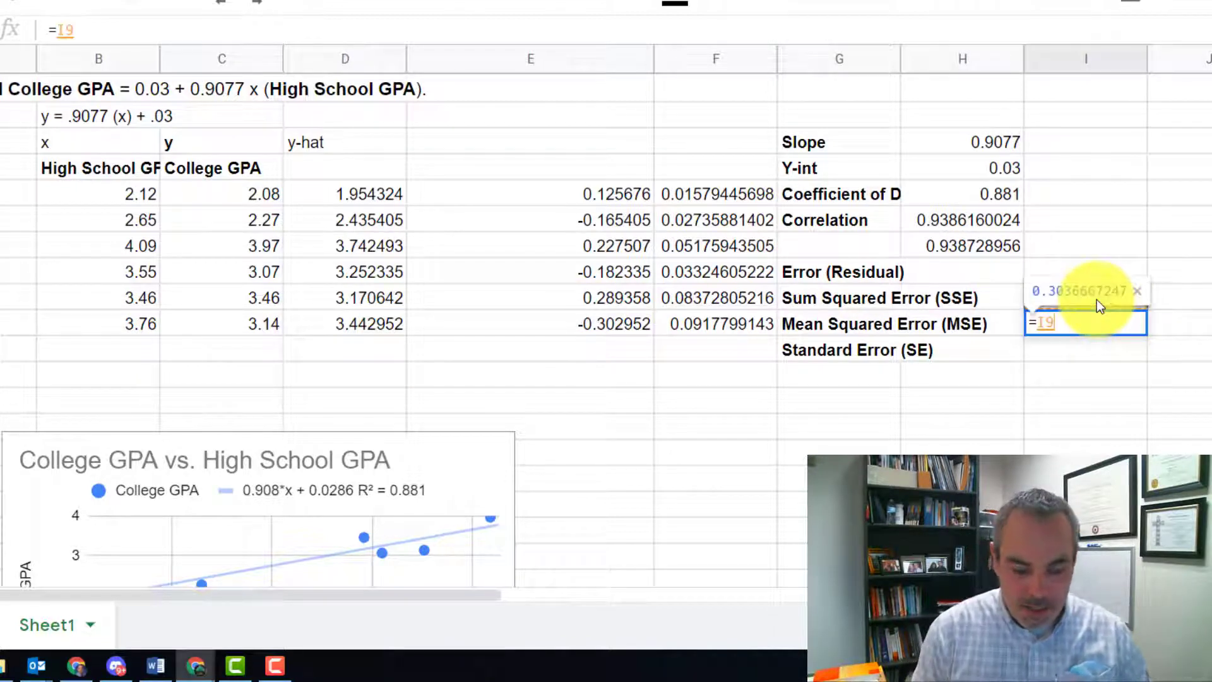
type("/4")
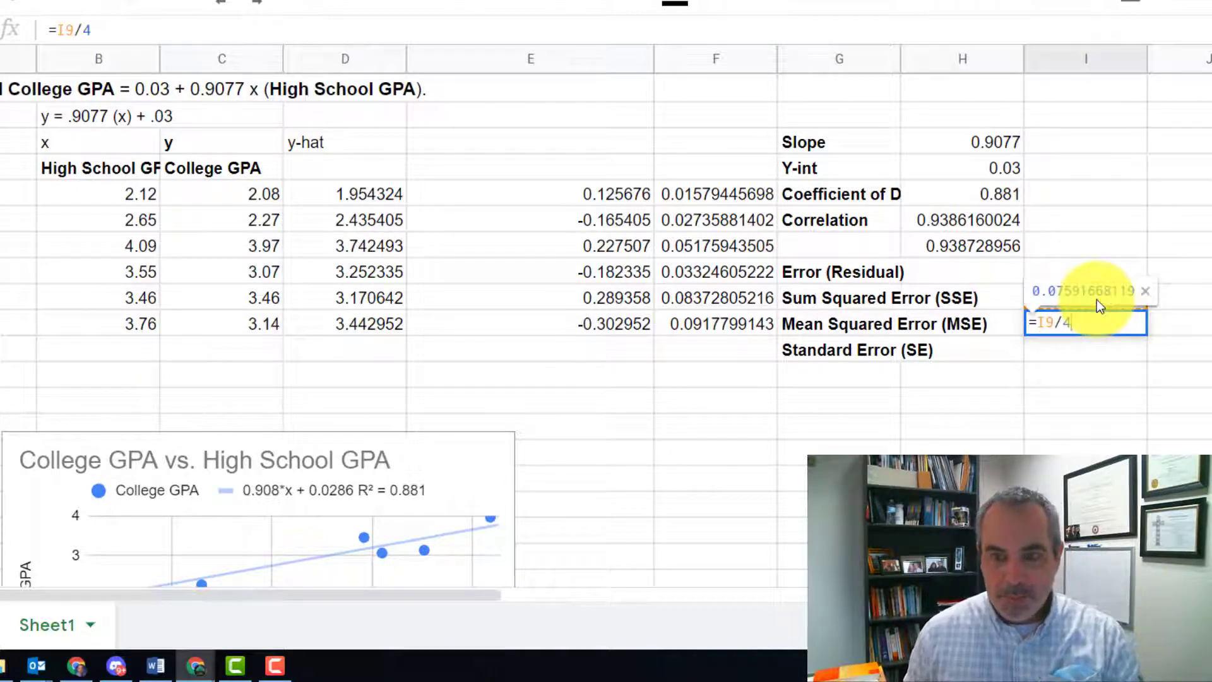
key("Return")
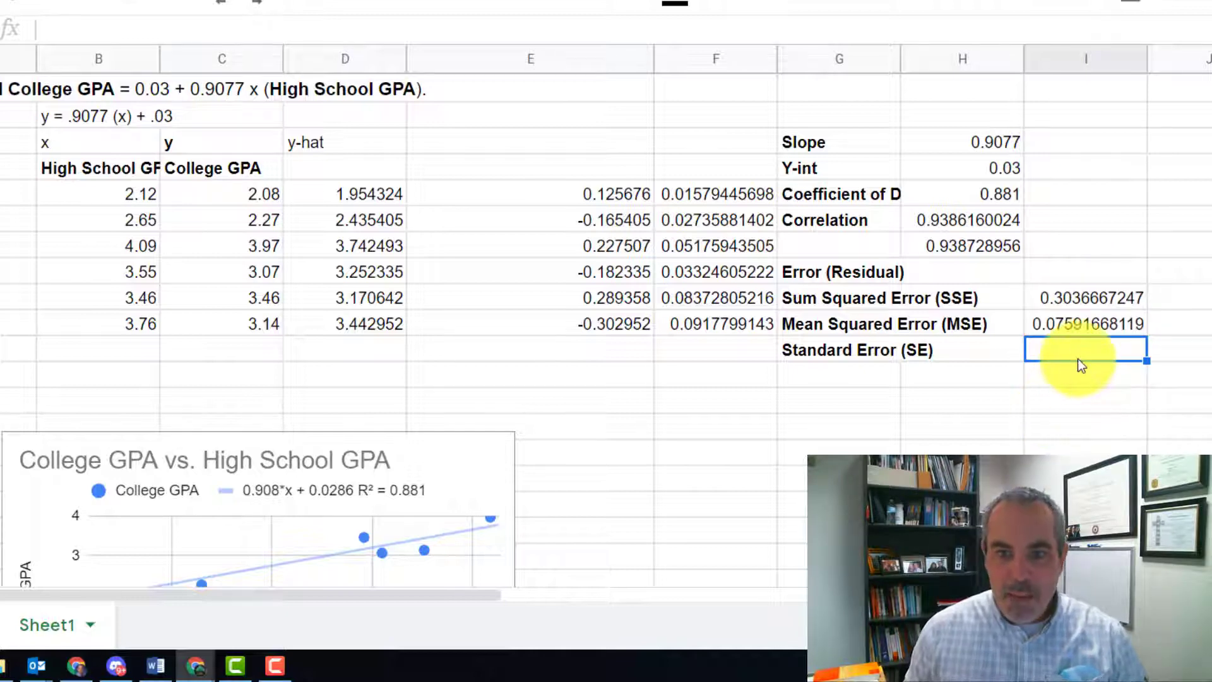
Step: Compute the Standard Error as the square root of MSE, giving 0.2755298191
type("=")
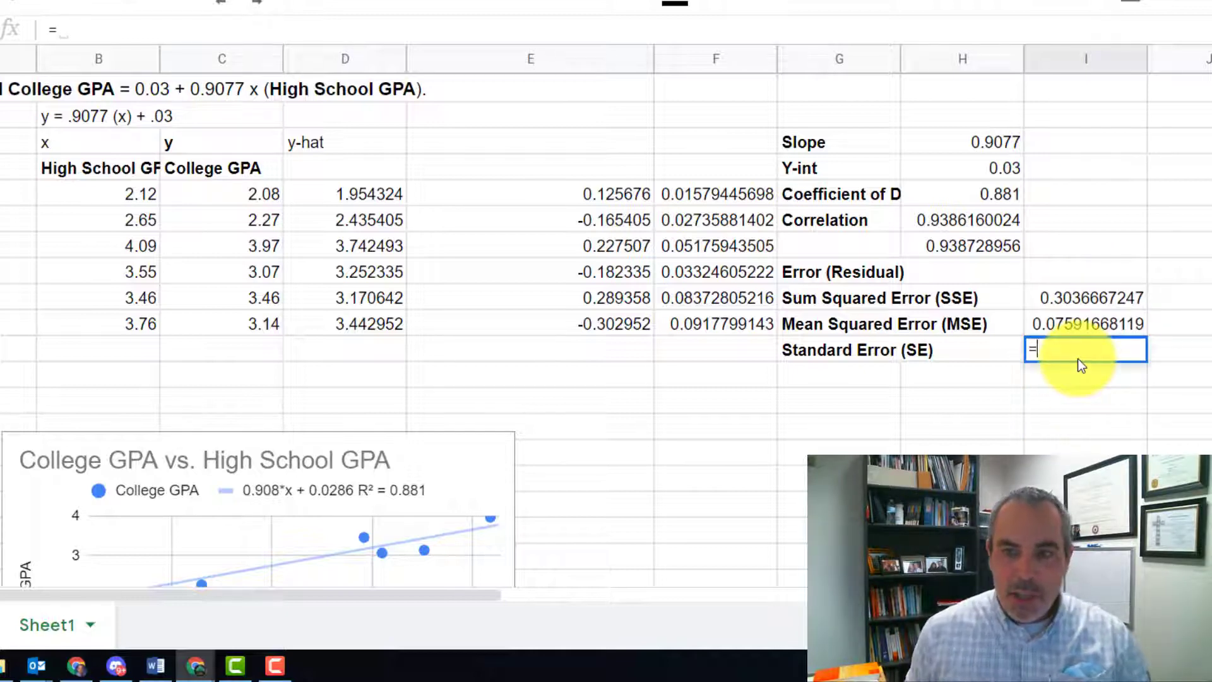
left_click(1084, 324)
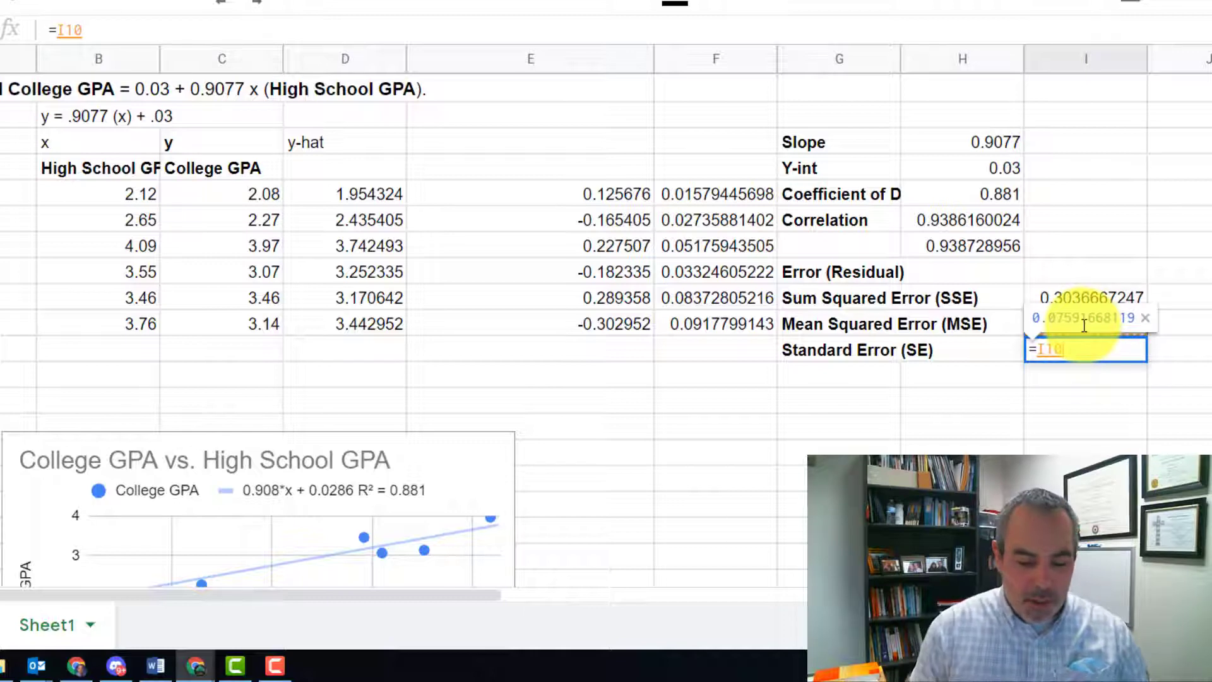
key("BackSpace")
key("BackSpace")
key("BackSpace")
type("sqrt(")
left_click(1084, 324)
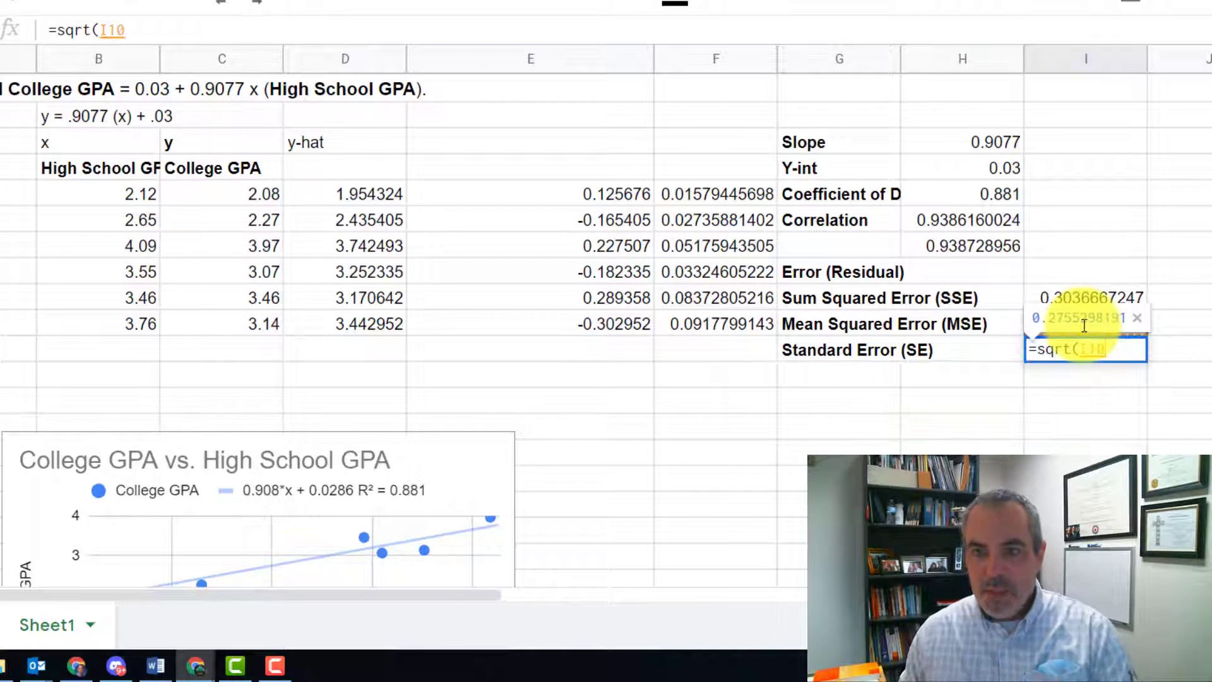
key("Return")
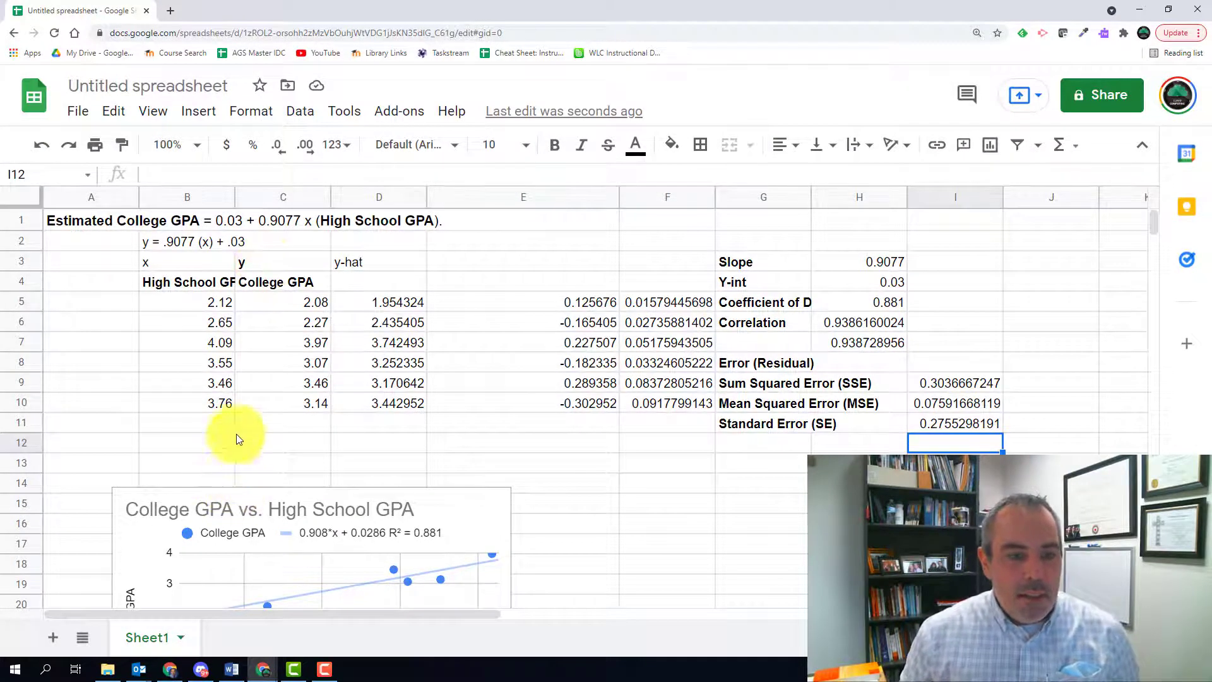
Step: Check the =sqrt(H5) correlation formula behind the value in H6
left_click(450, 510)
scroll(449, 510, "down", 2)
scroll(787, 477, "up", 2)
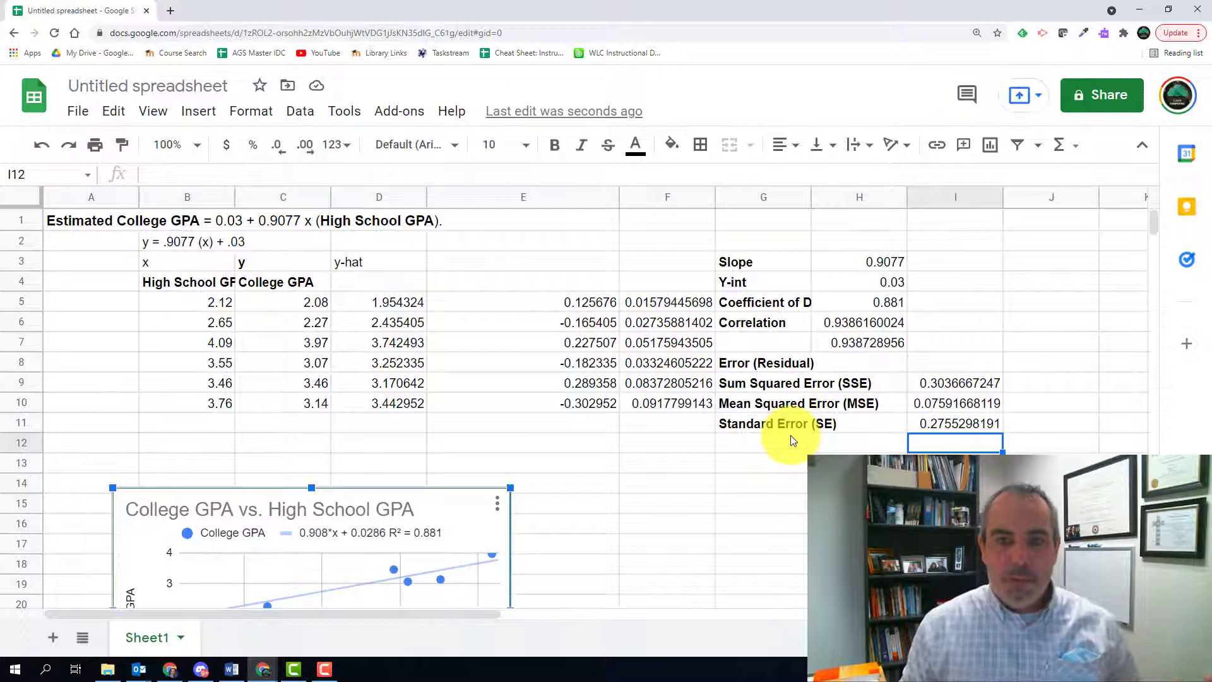
left_click(826, 324)
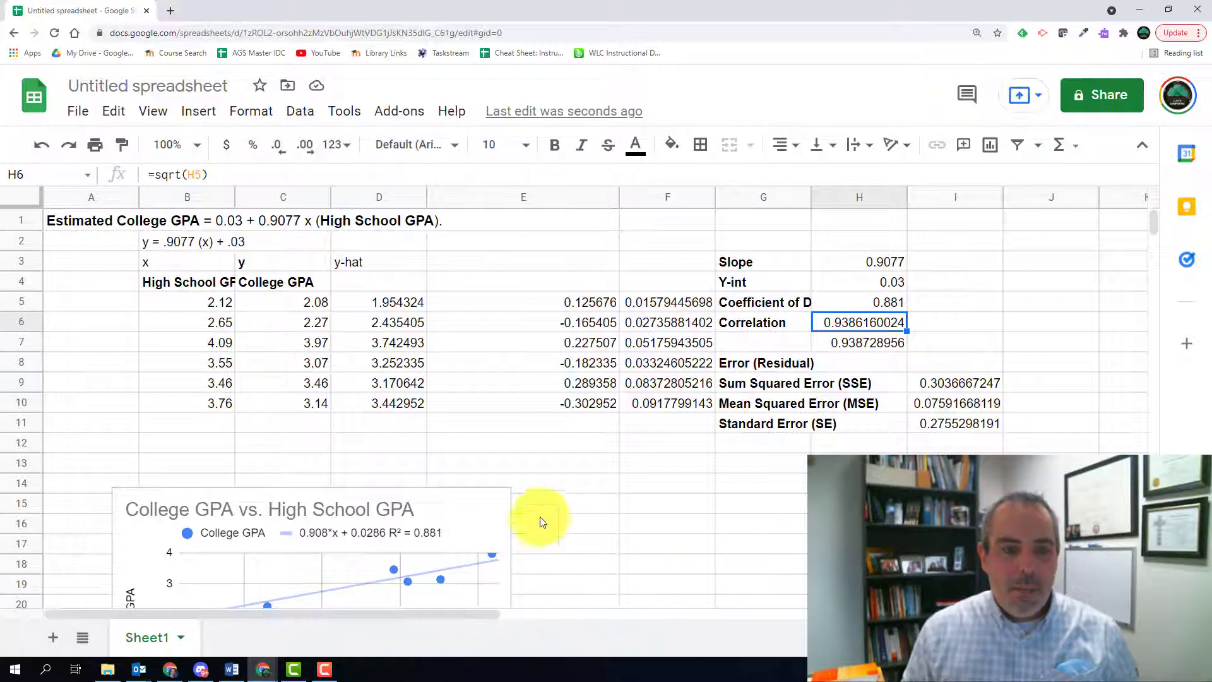
Step: Drag the GPA scatter chart right, beneath the SSE/MSE/SE statistics rows
left_click(458, 502)
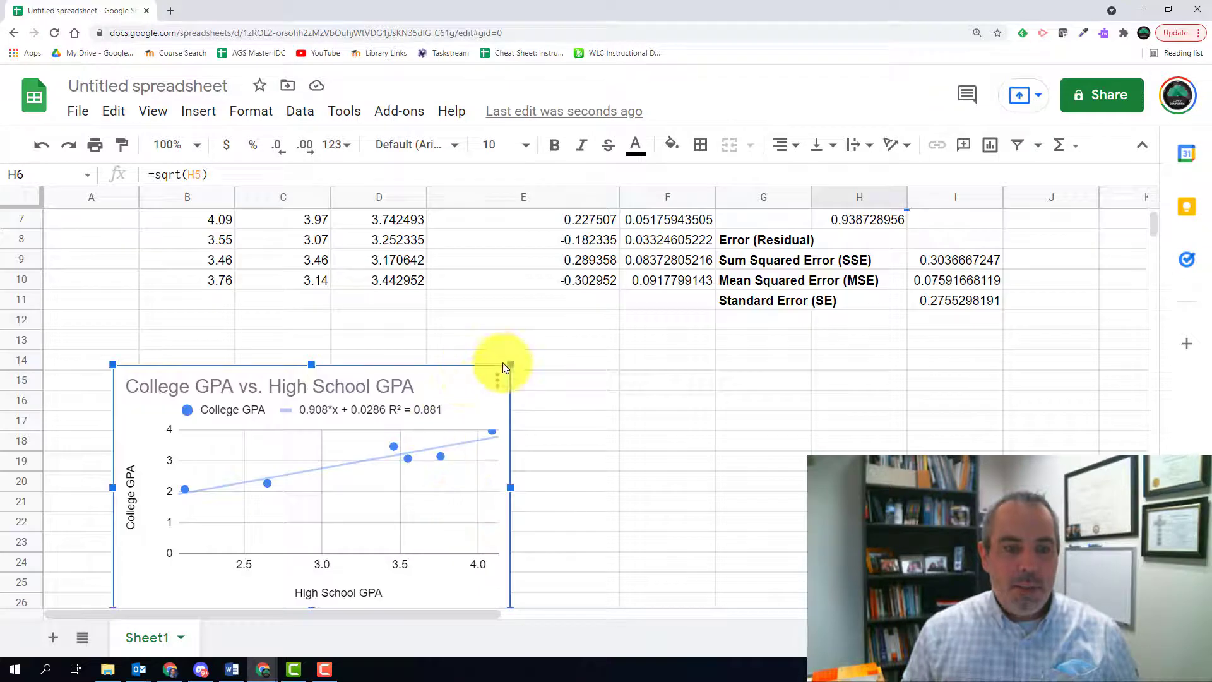
left_click_drag(375, 381, 584, 372)
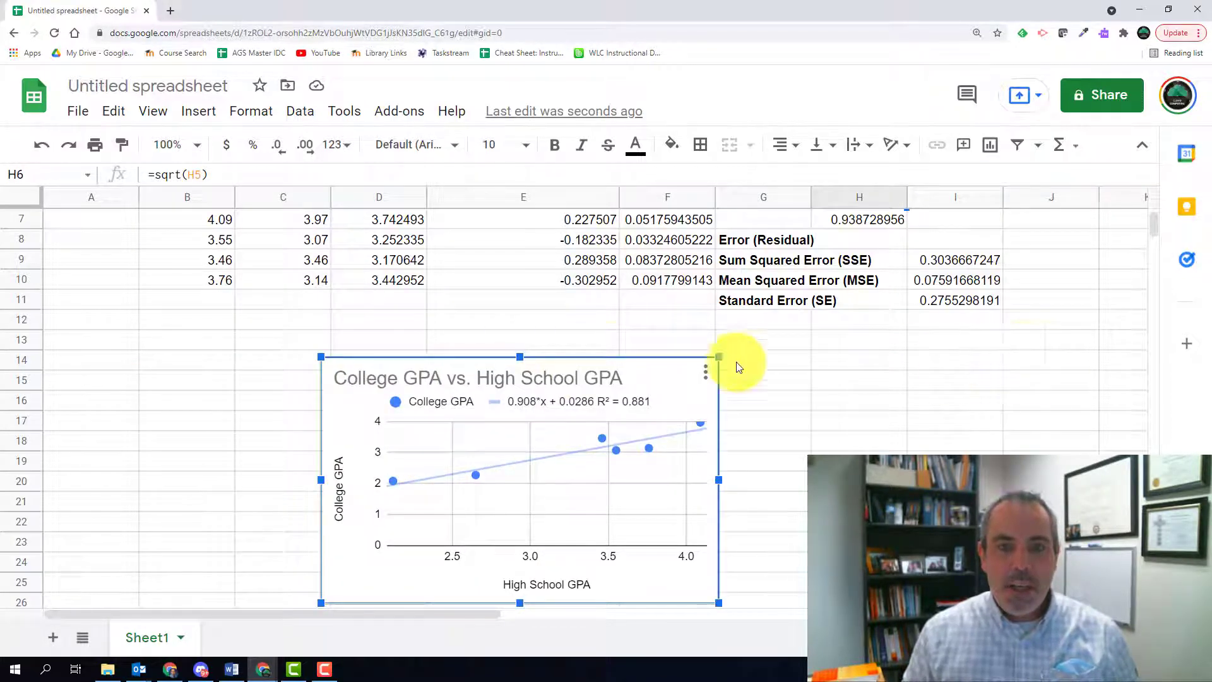
left_click_drag(571, 364, 675, 365)
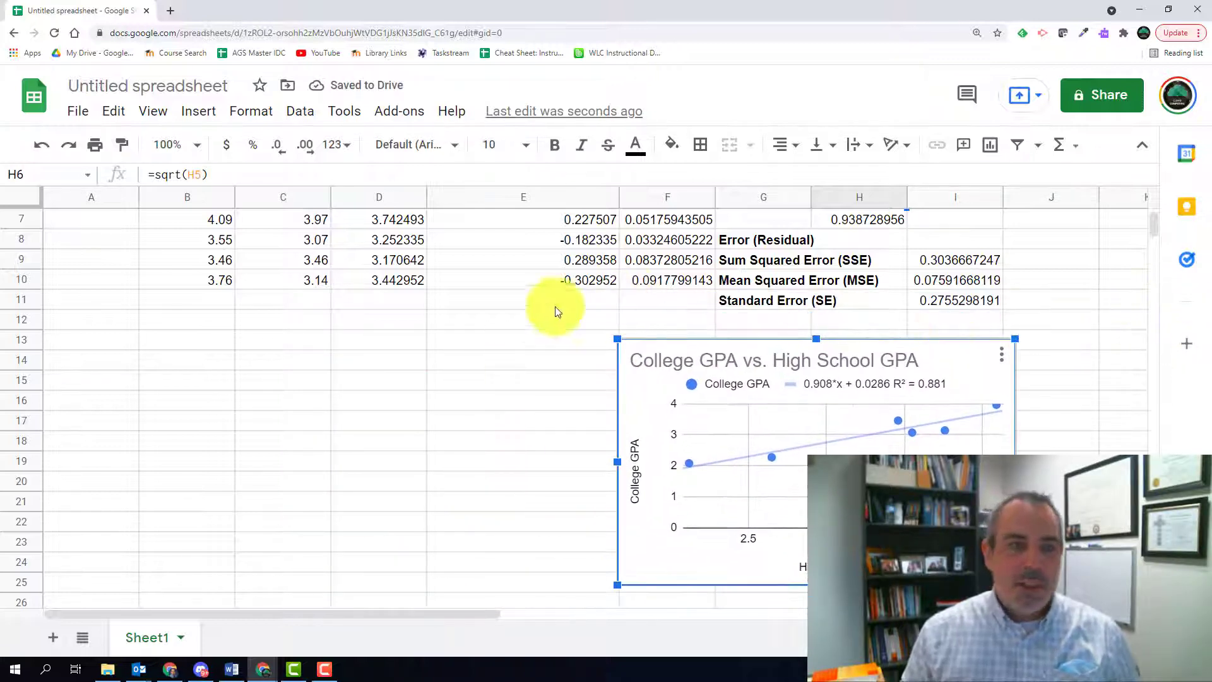
Step: Search the Marketplace for 'xlmin' and open the XLMiner Analysis ToolPak listing
left_click(399, 112)
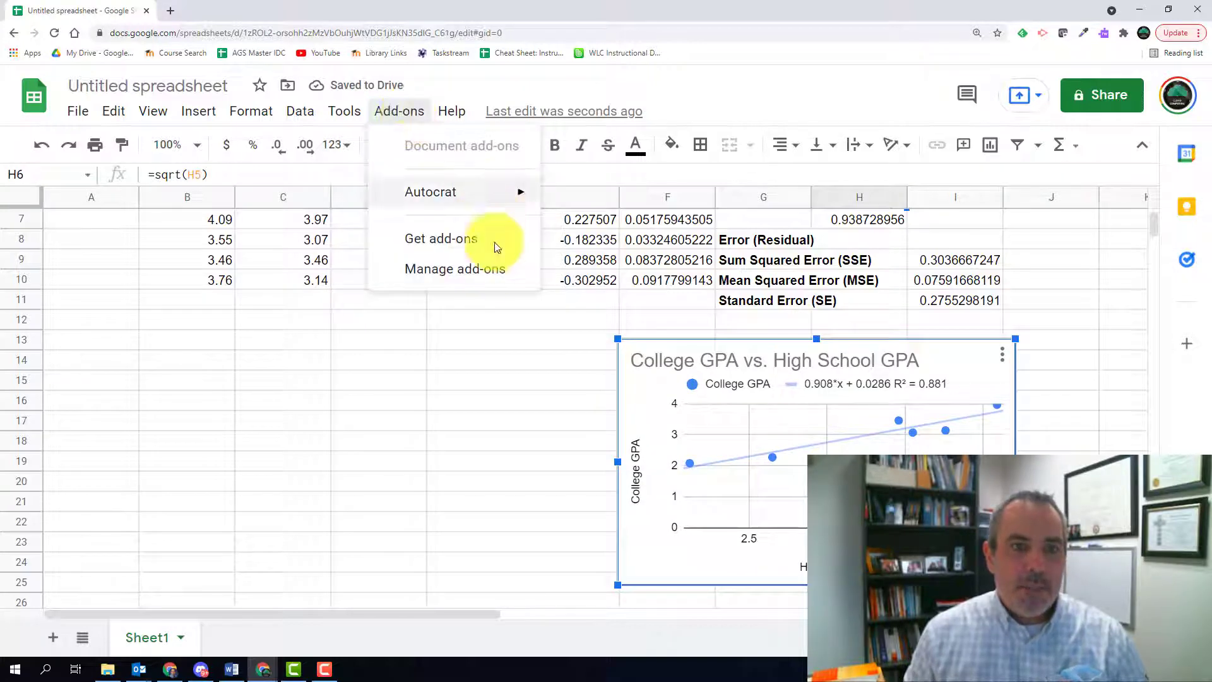
left_click(471, 252)
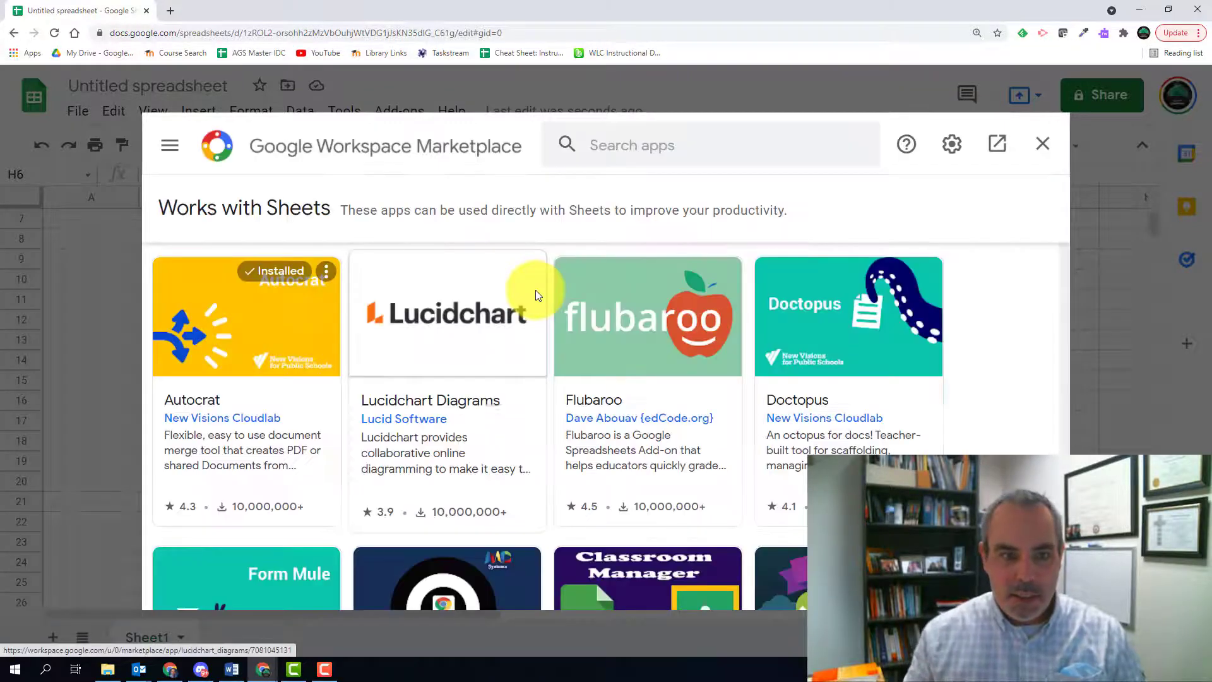
left_click(611, 153)
type("xlminer")
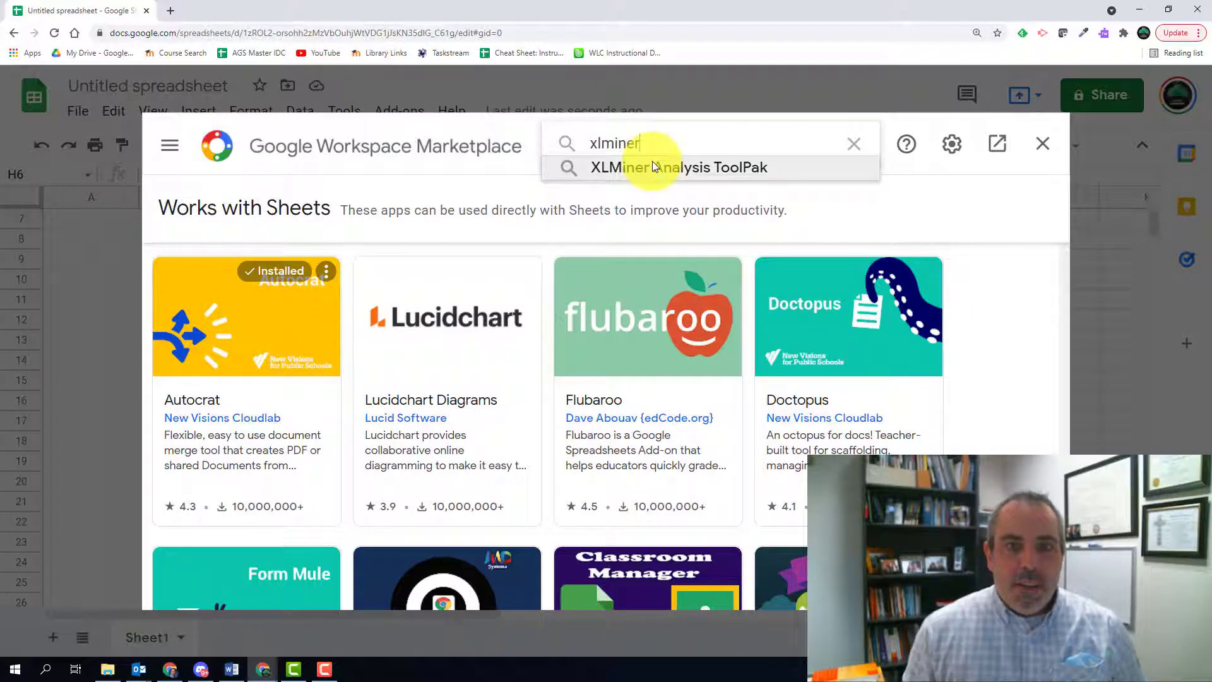
left_click(653, 165)
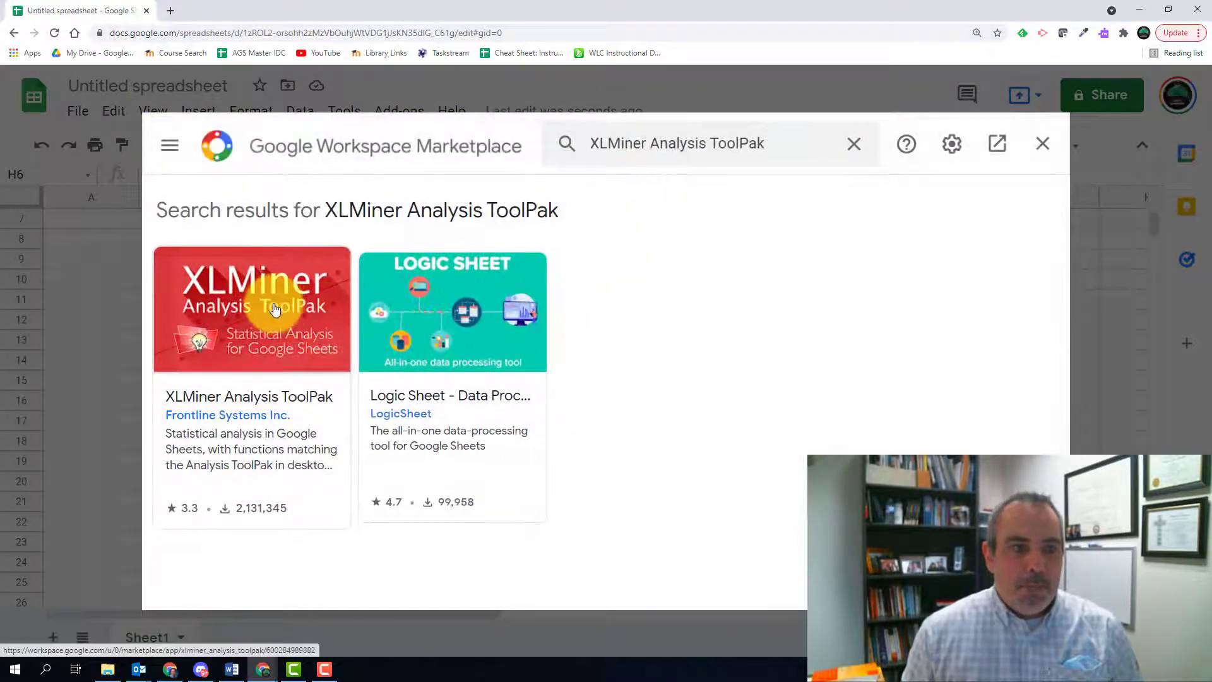
left_click(275, 308)
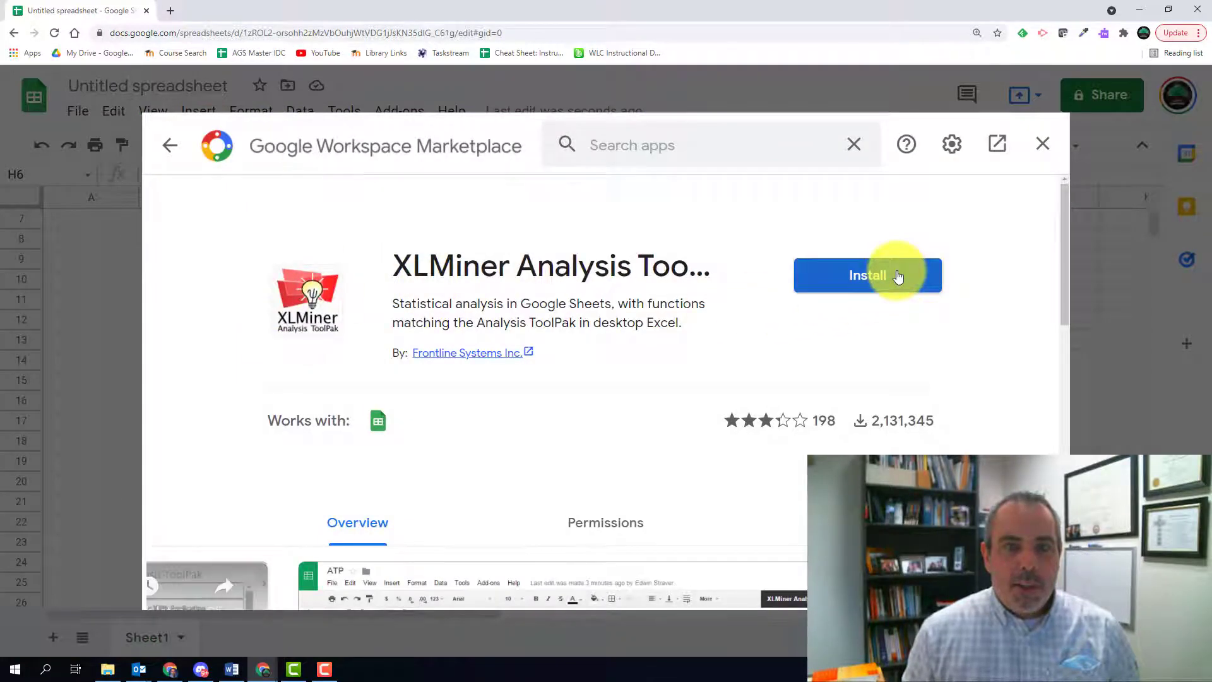
Step: Install the ToolPak, choose the account, allow access, and return to the spreadsheet
left_click(898, 277)
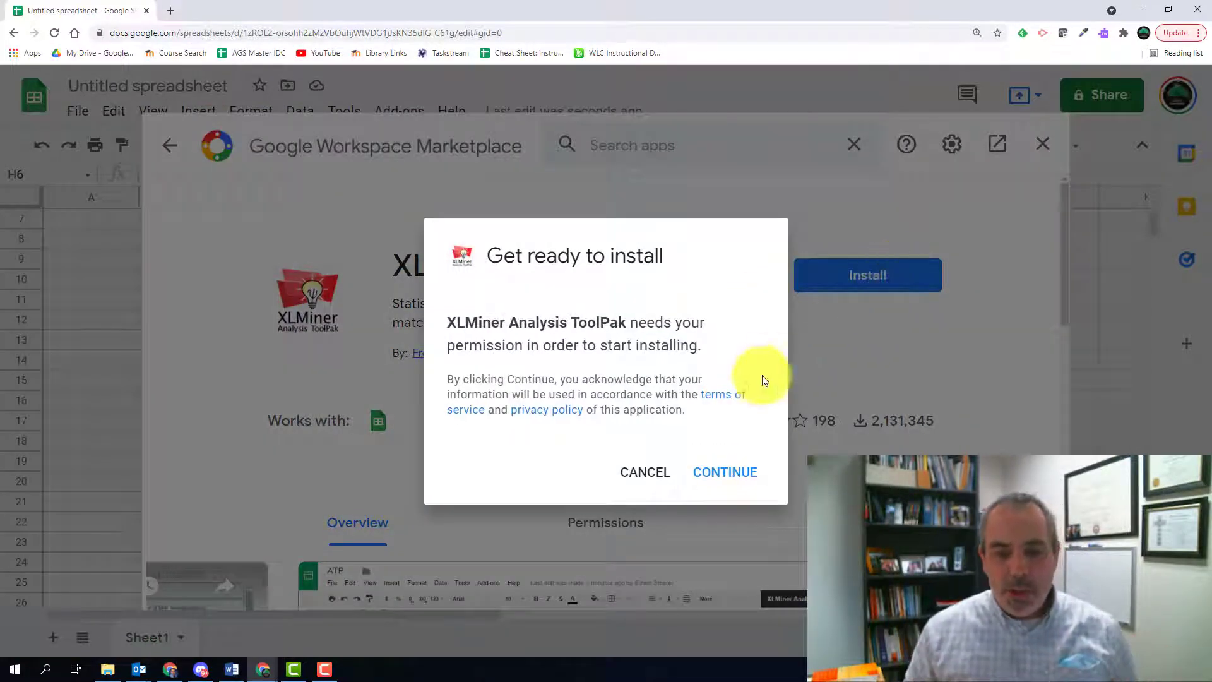
left_click(740, 475)
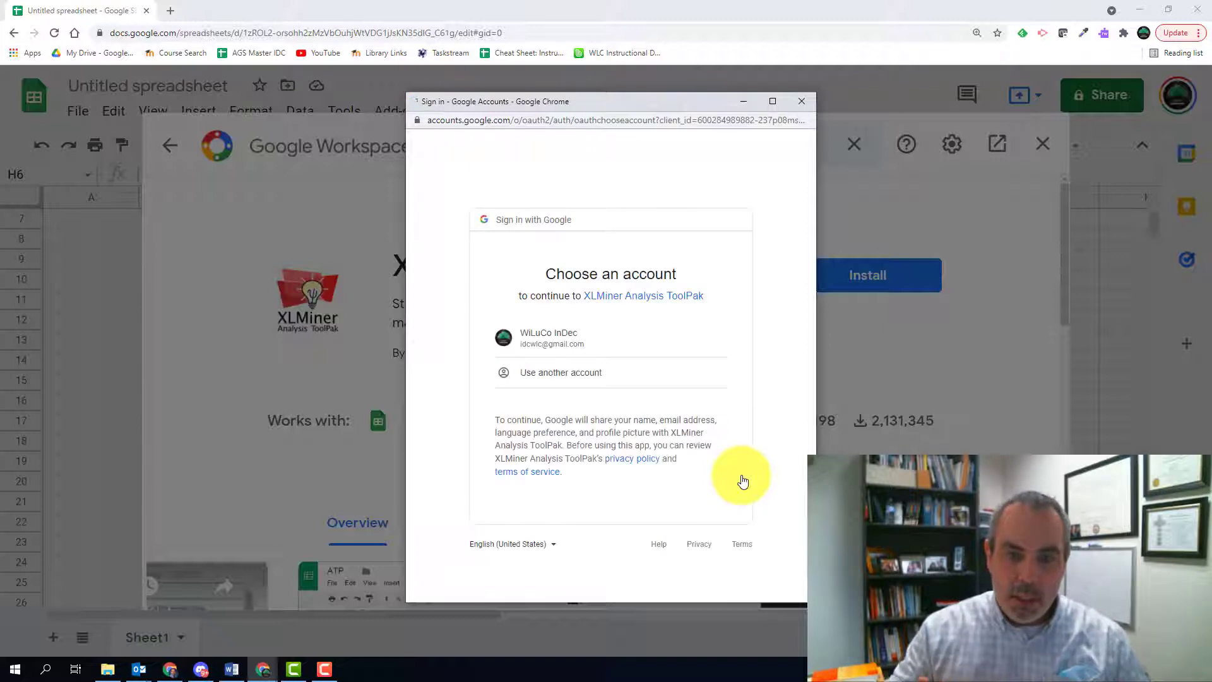
left_click(566, 341)
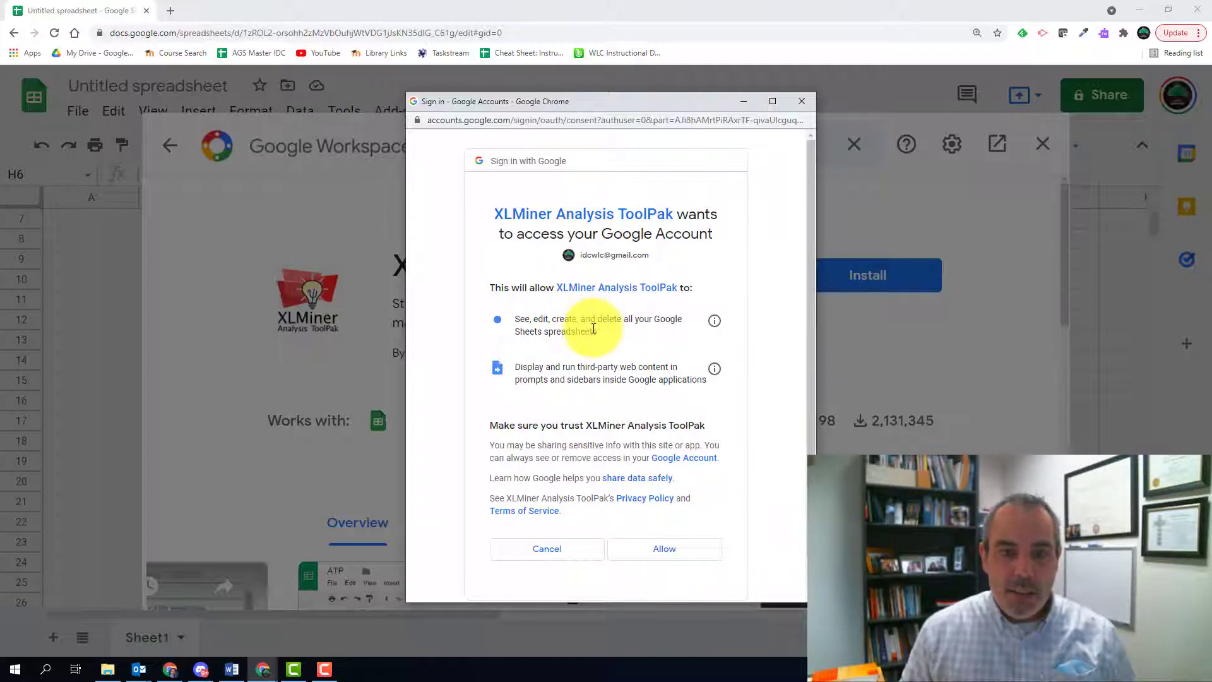
left_click(687, 561)
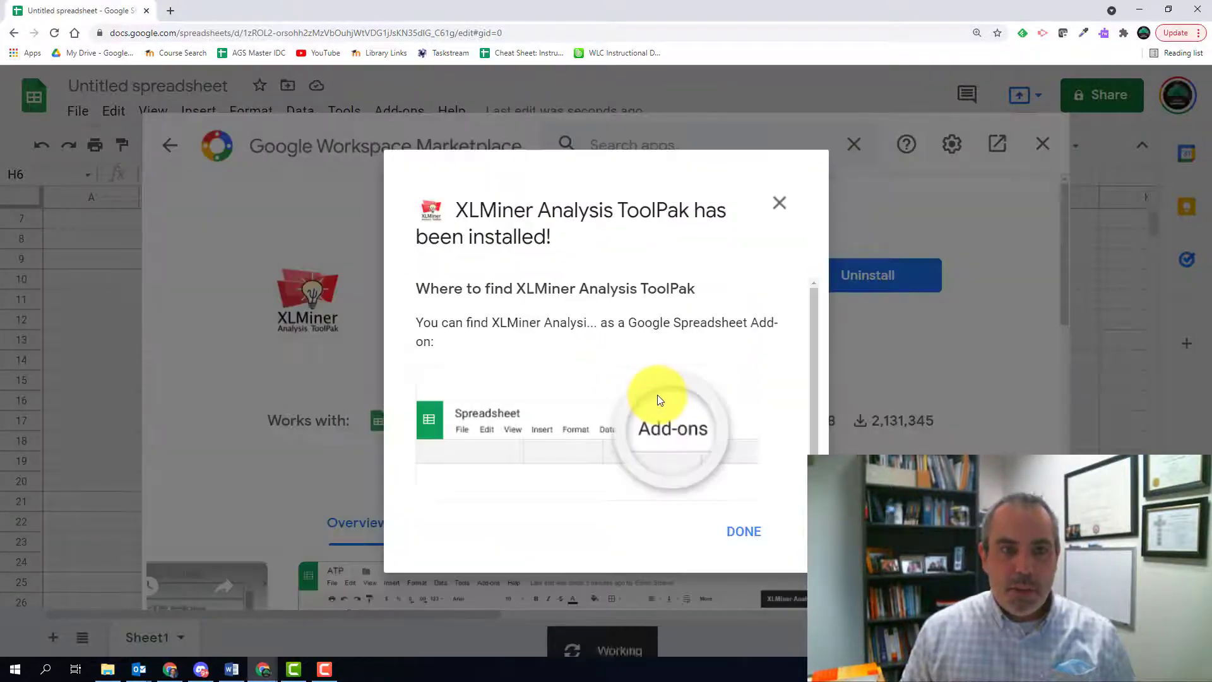
left_click(741, 533)
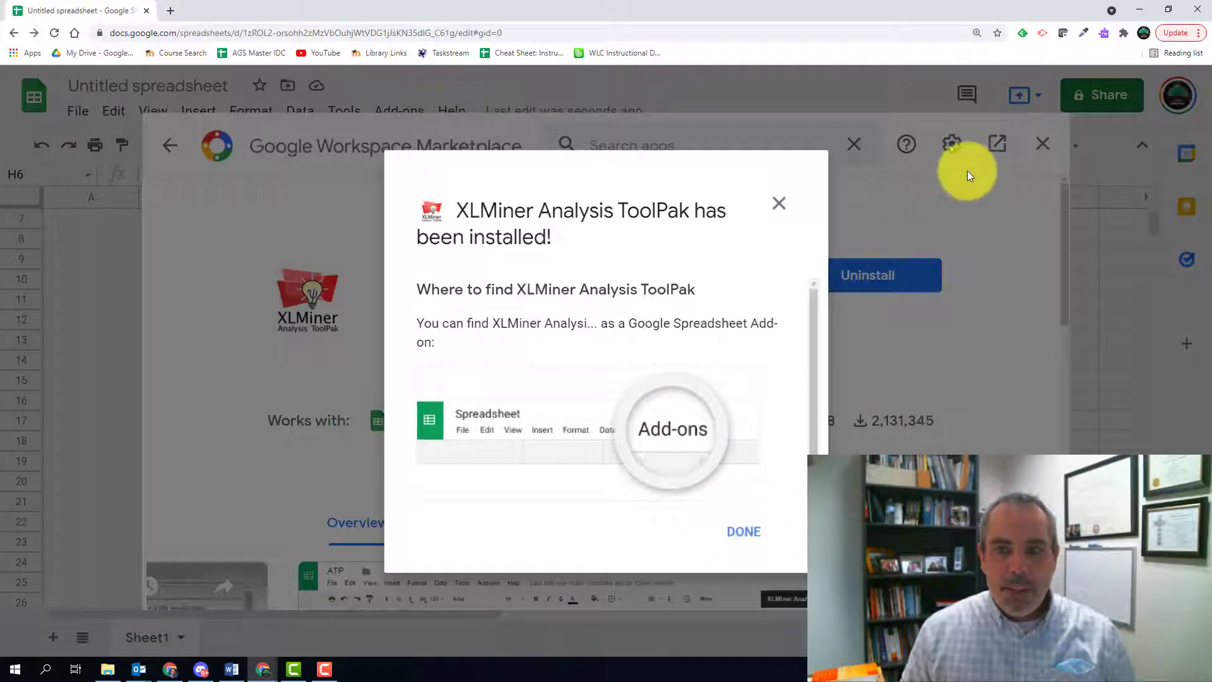
left_click(1042, 144)
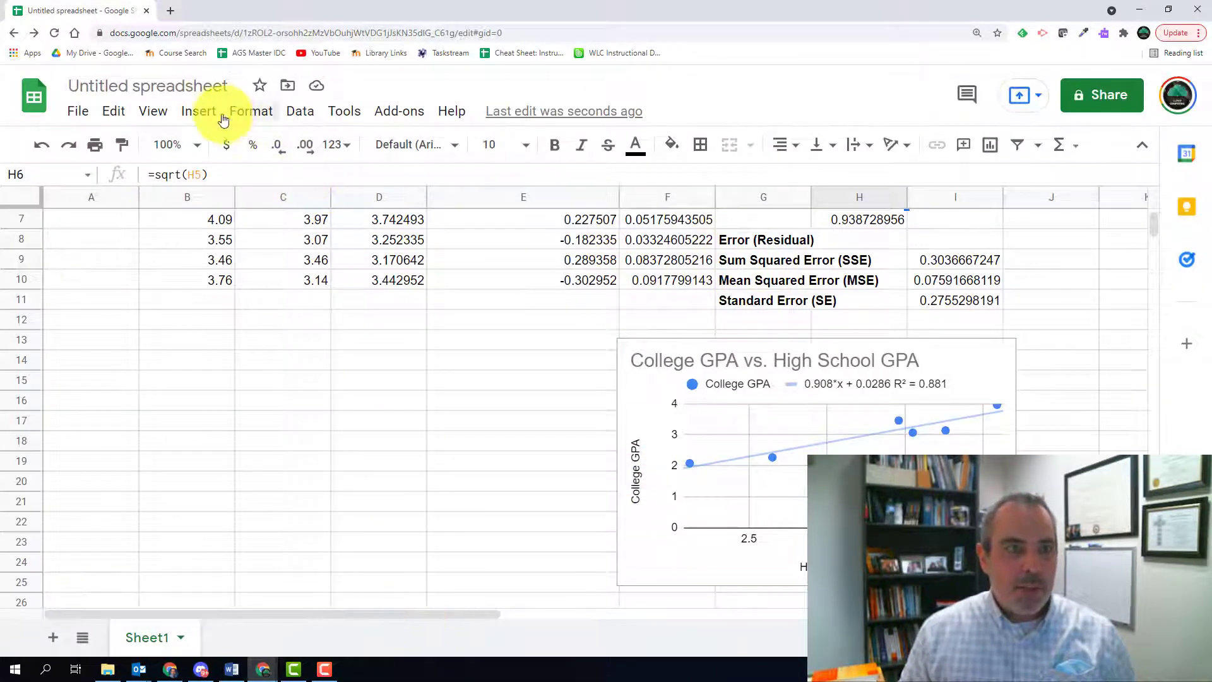
Step: Start the XLMiner Analysis ToolPak and expand its Linear Regression settings
left_click(386, 112)
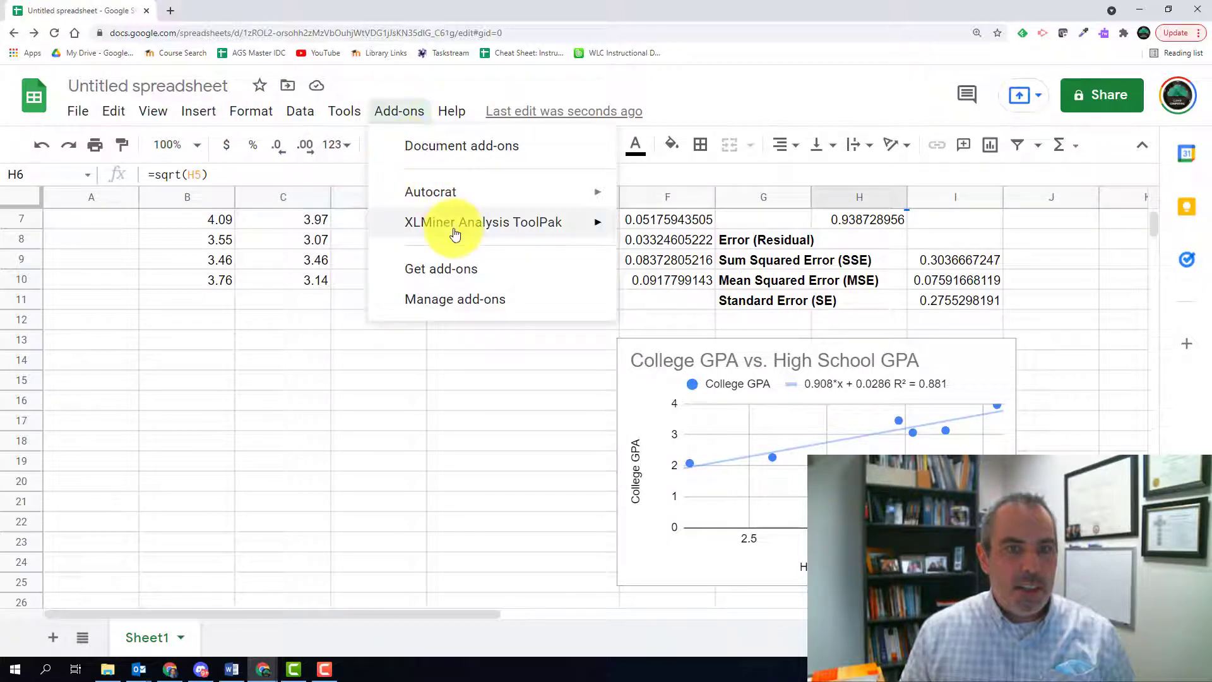
mouse_move(590, 225)
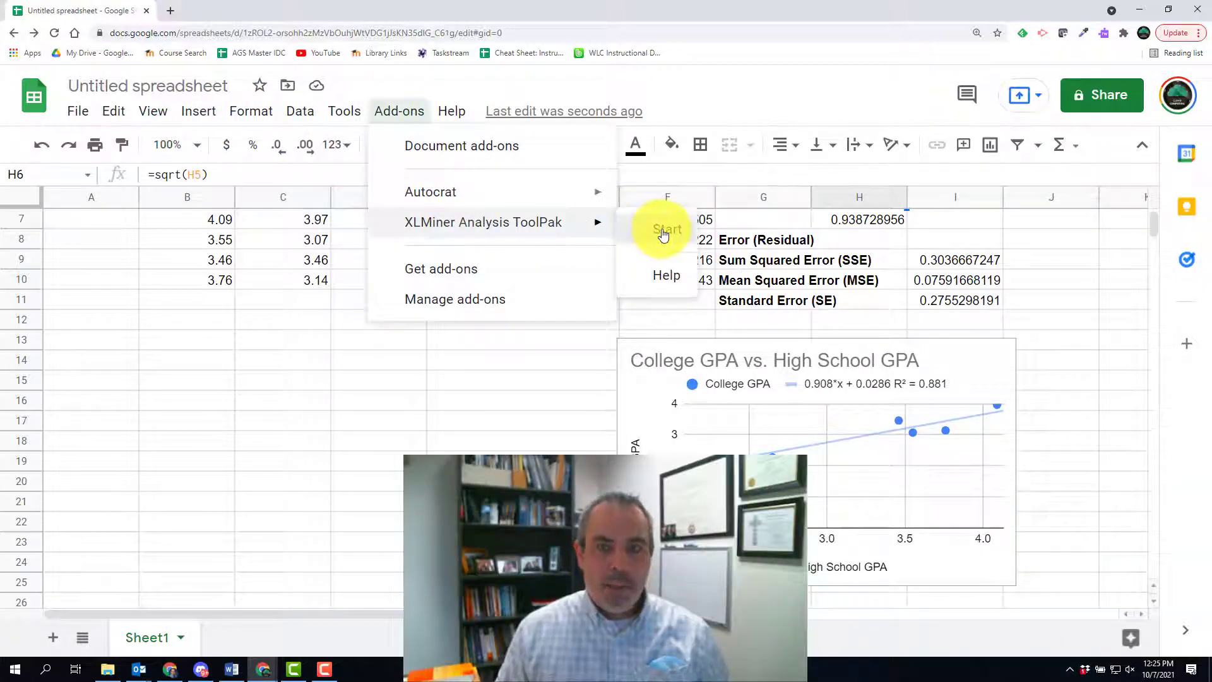
left_click(663, 232)
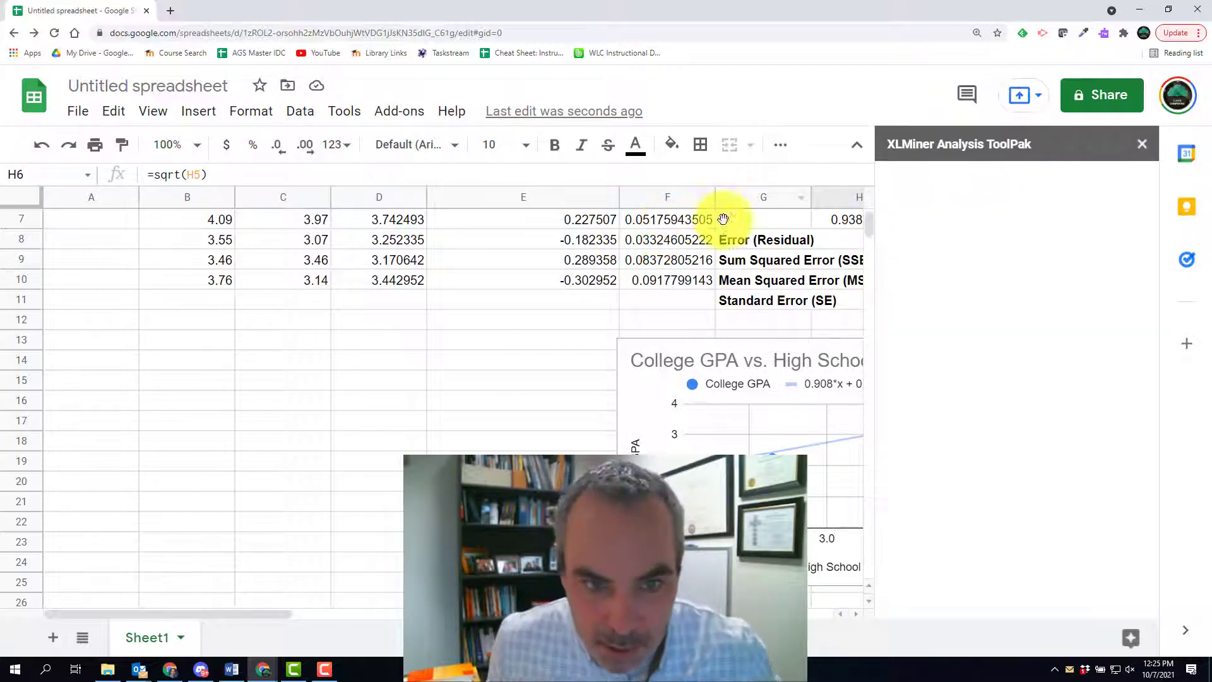
scroll(707, 273, "up", 2)
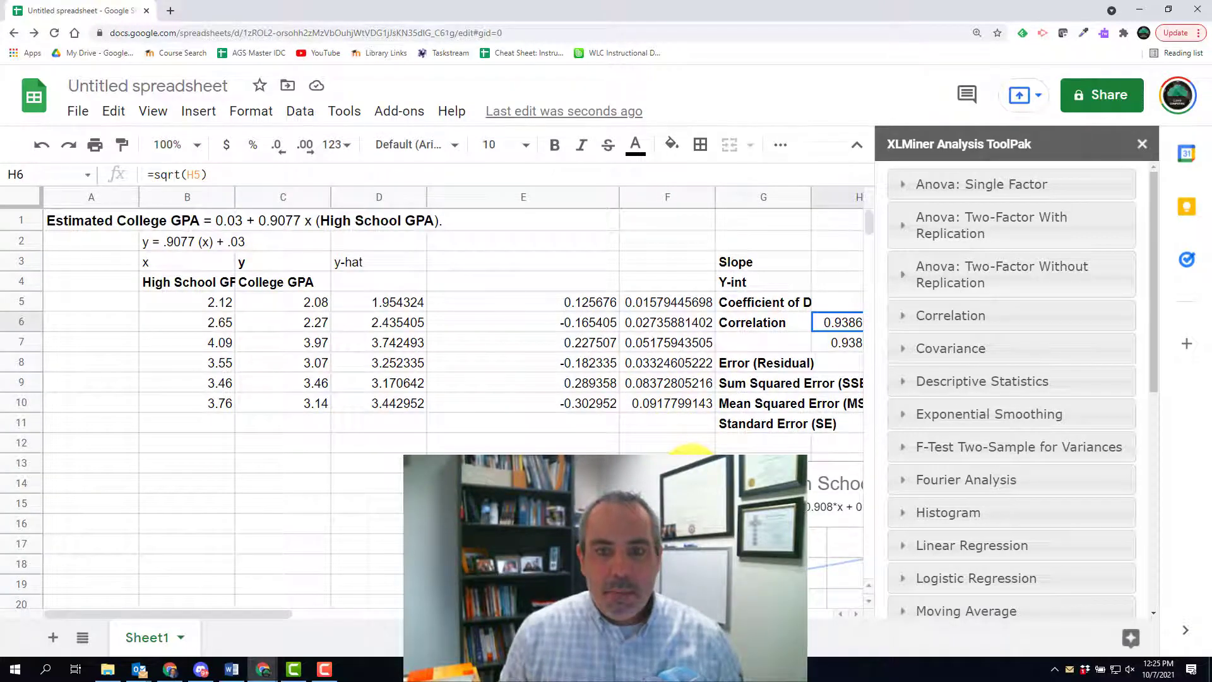
left_click(1006, 546)
scroll(998, 505, "down", 2)
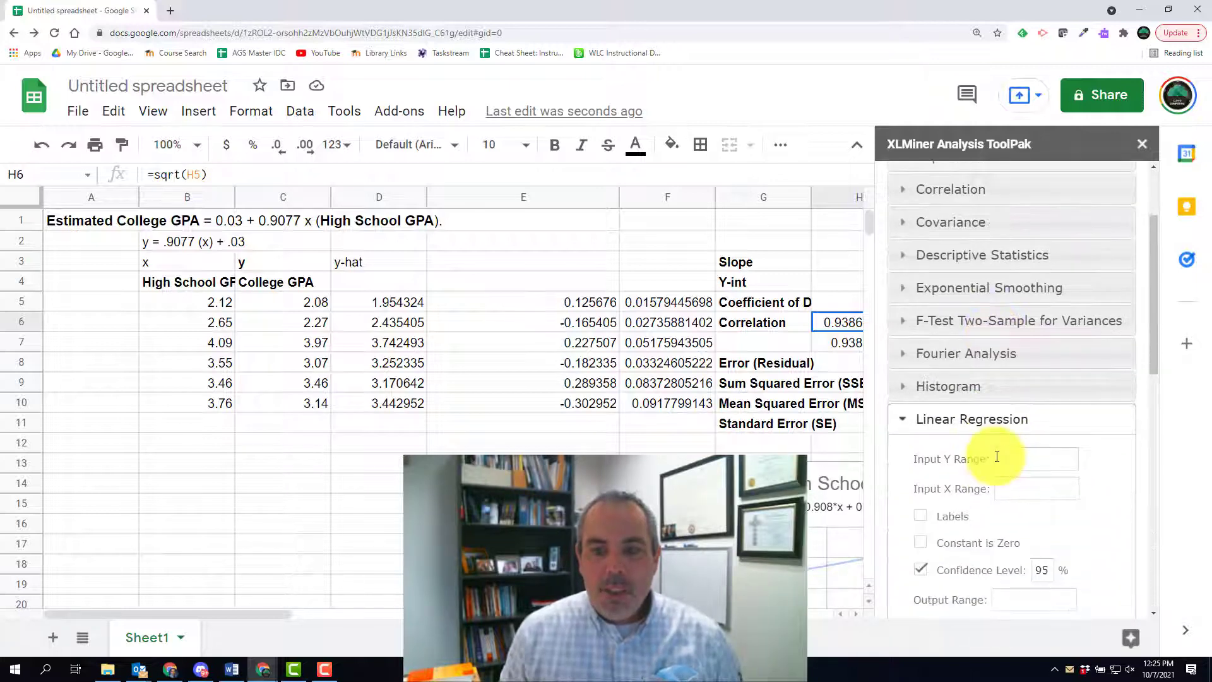
scroll(997, 456, "down", 1)
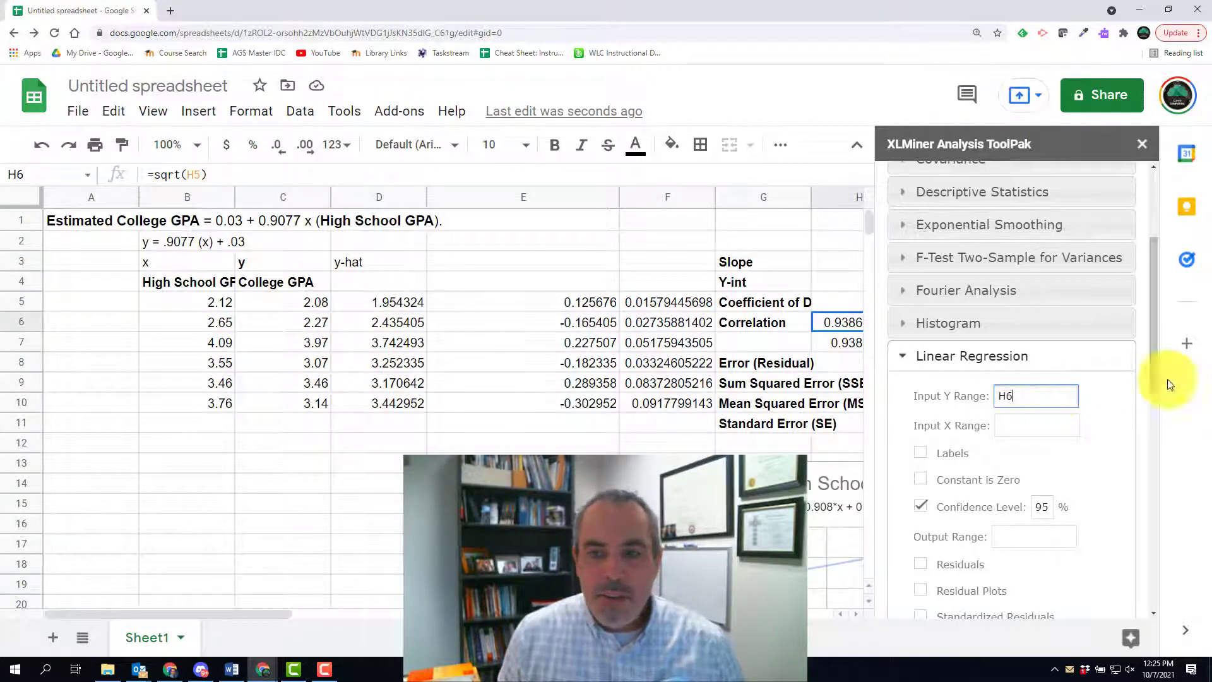
left_click(411, 483)
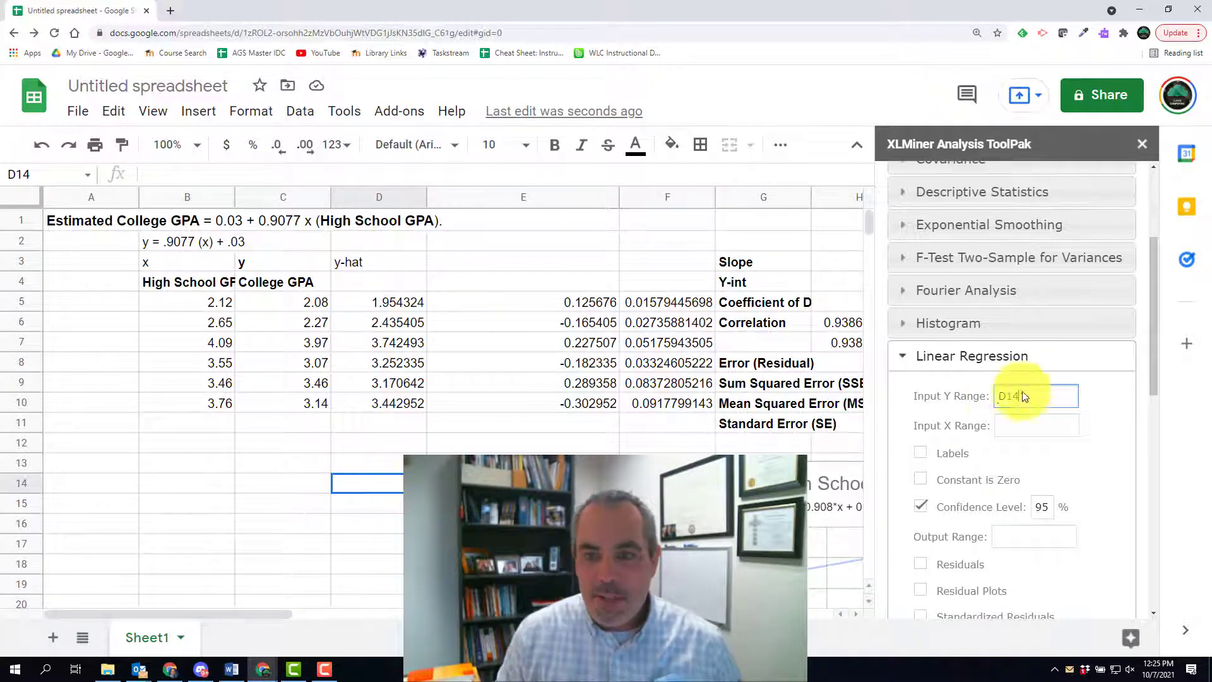
Step: Set Y range C4:C10, X range B4:B10, and check Labels
left_click(297, 286)
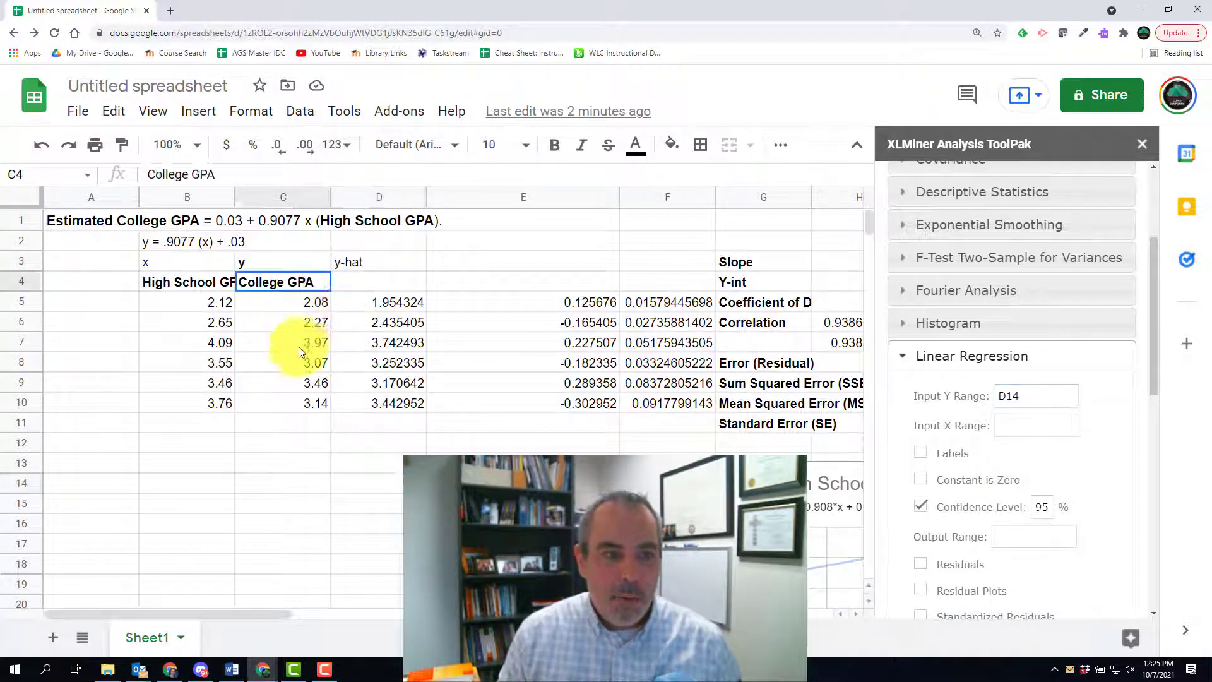
left_click_drag(298, 354, 302, 400)
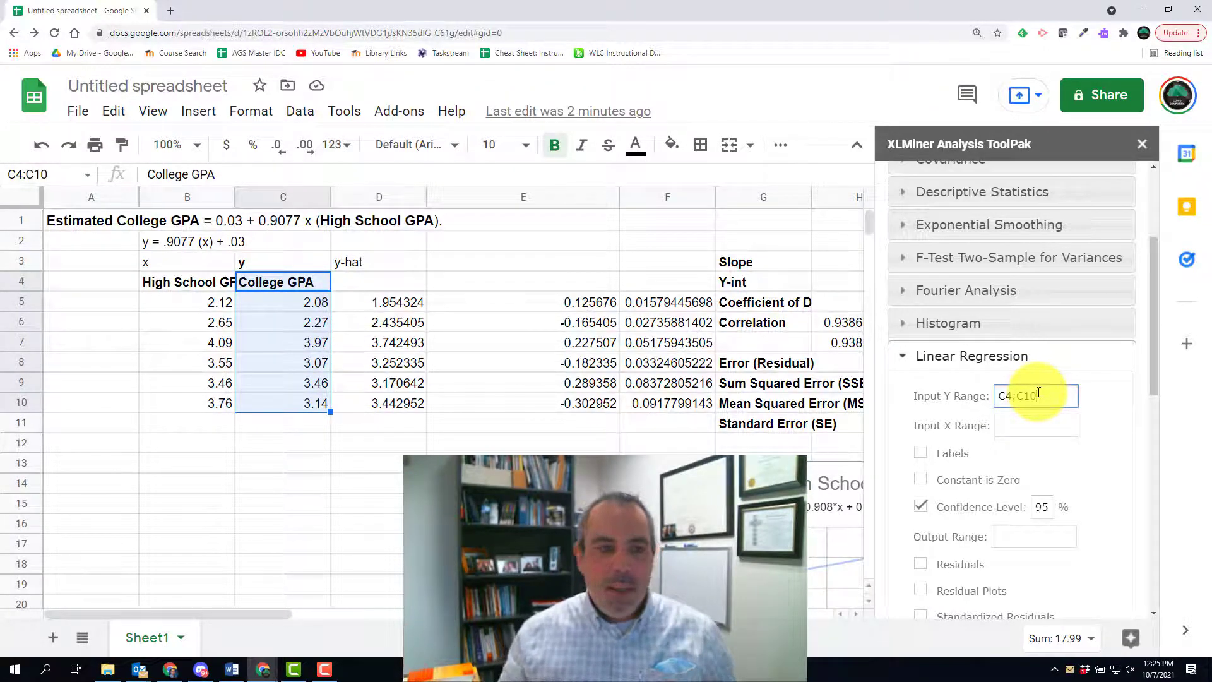
left_click_drag(208, 281, 195, 400)
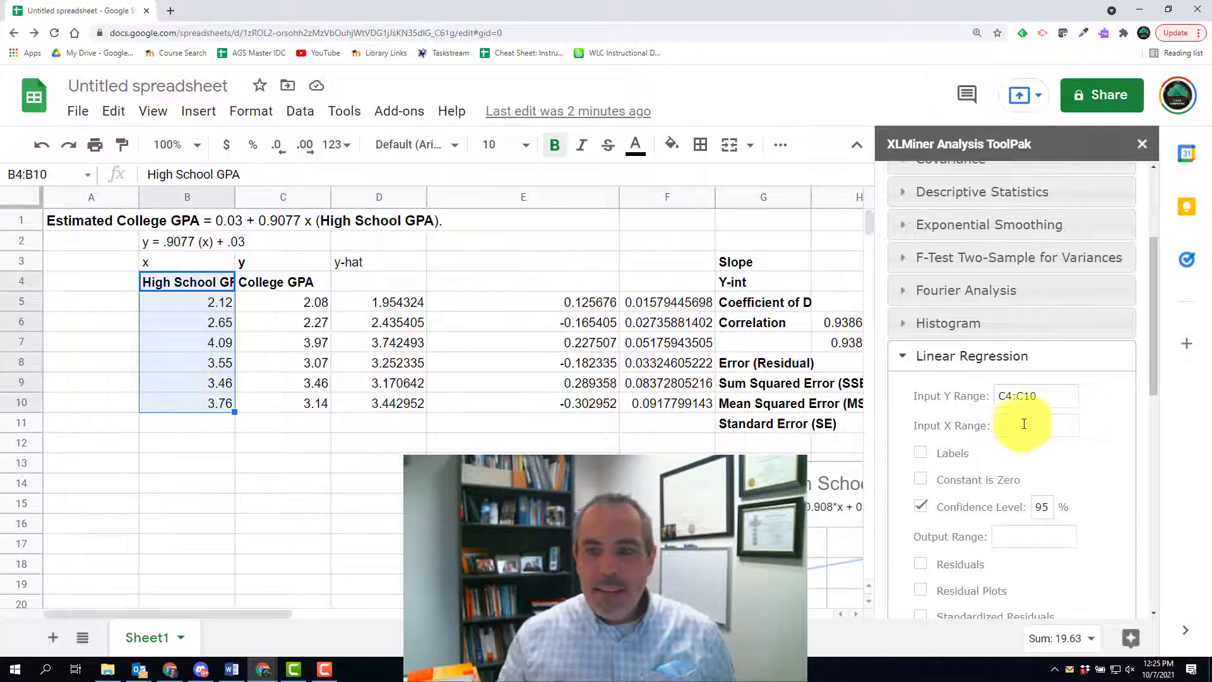
left_click(920, 455)
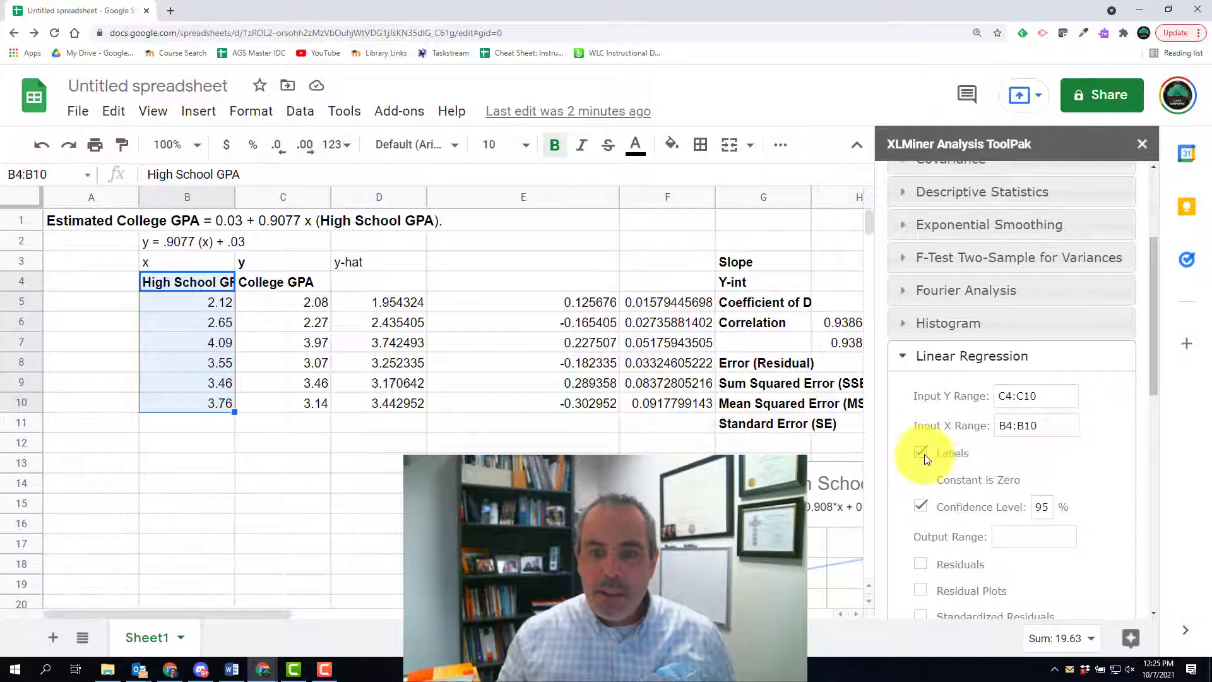
Step: Set output to A12, include residuals, and run the regression
scroll(924, 453, "down", 2)
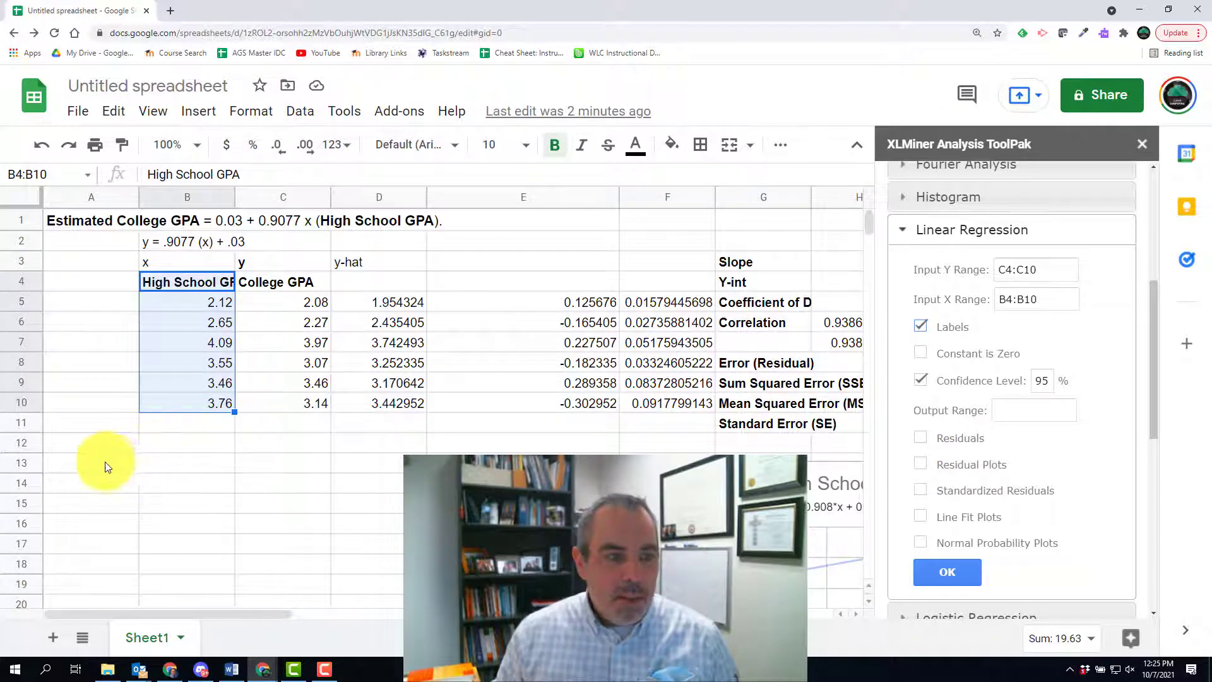
left_click(114, 446)
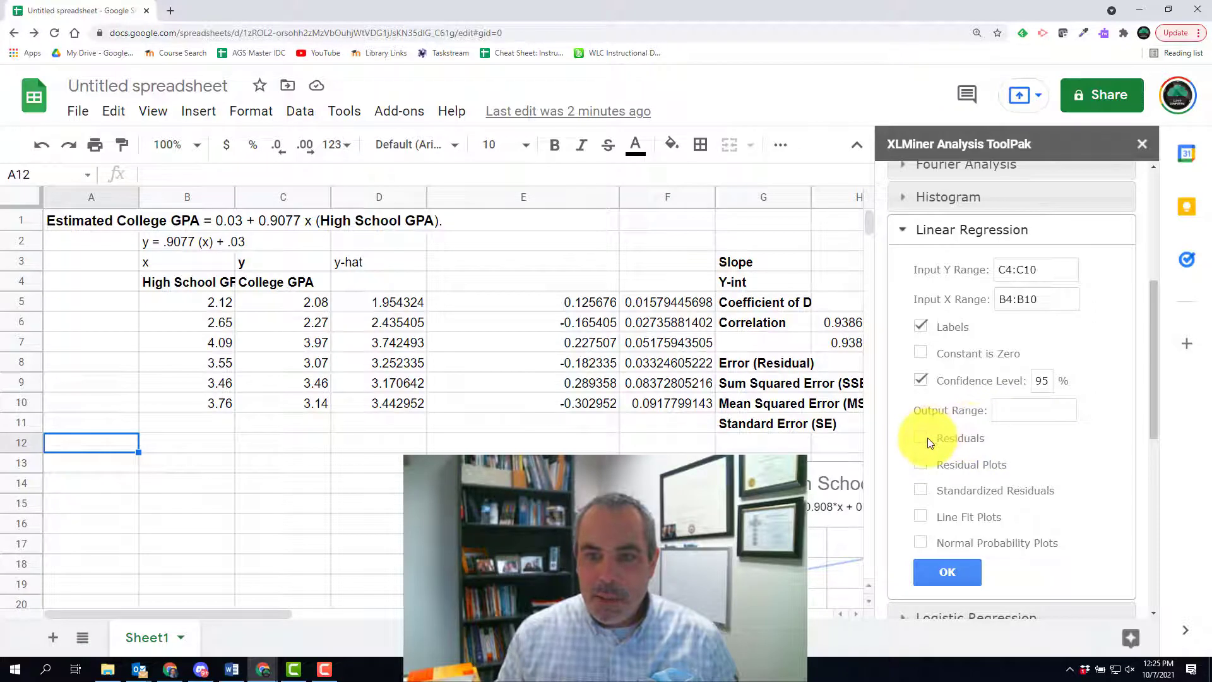
left_click(1029, 409)
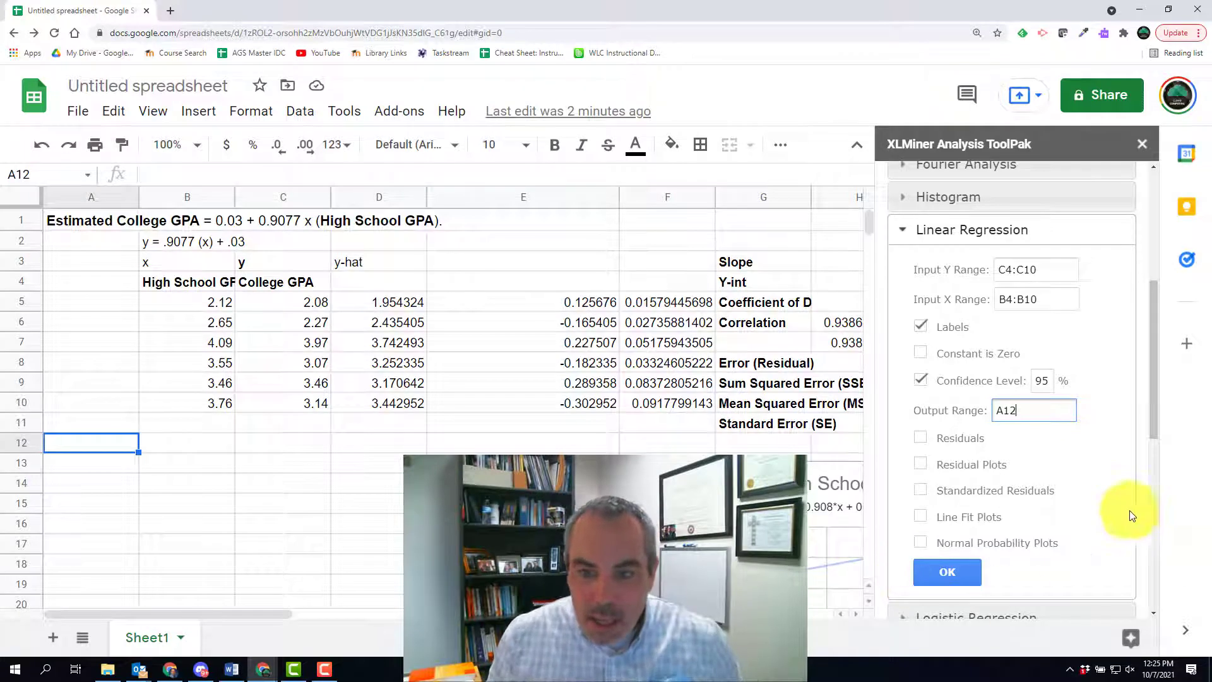
left_click(921, 437)
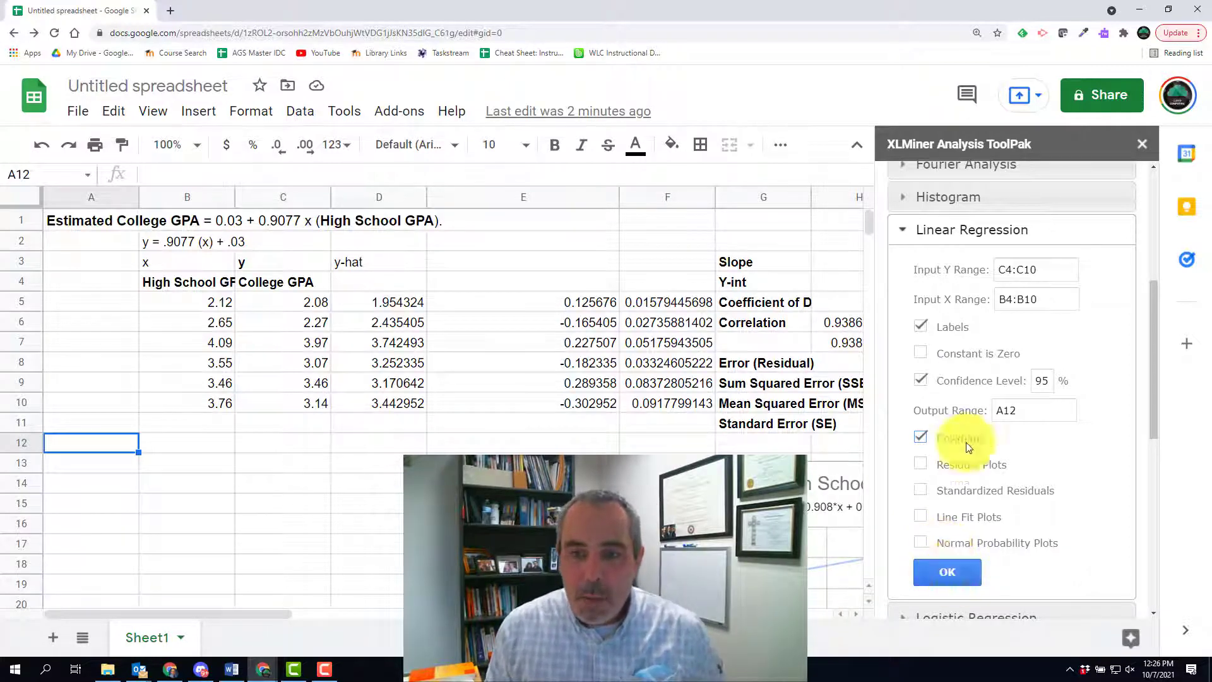
scroll(964, 413, "up", 3)
scroll(964, 417, "down", 3)
scroll(964, 441, "down", 1)
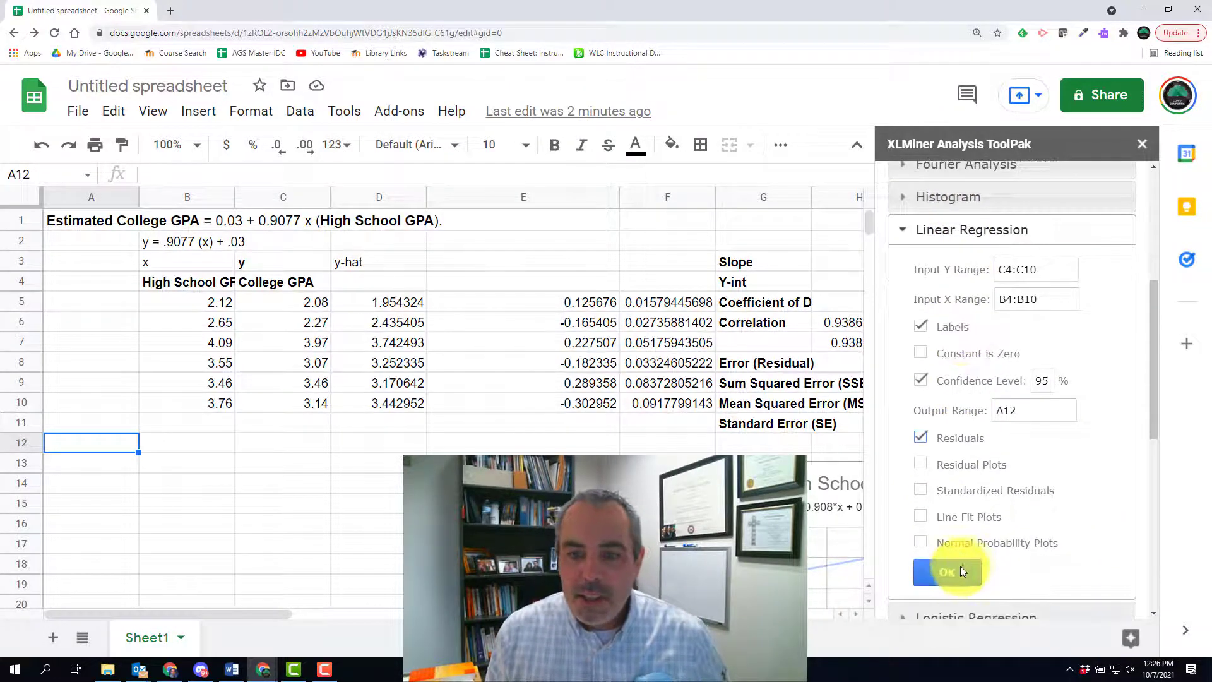
left_click(960, 569)
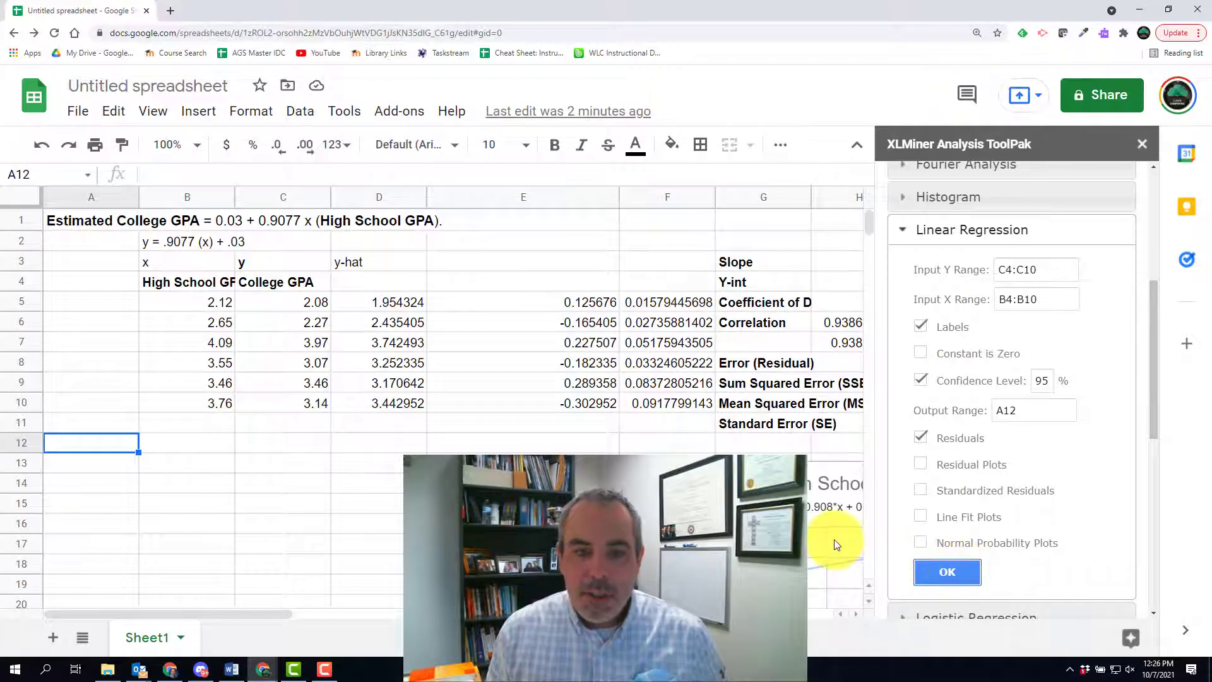
Step: Close the ToolPak panel, then shrink and move the chart beside the Regression Statistics table
scroll(644, 447, "down", 3)
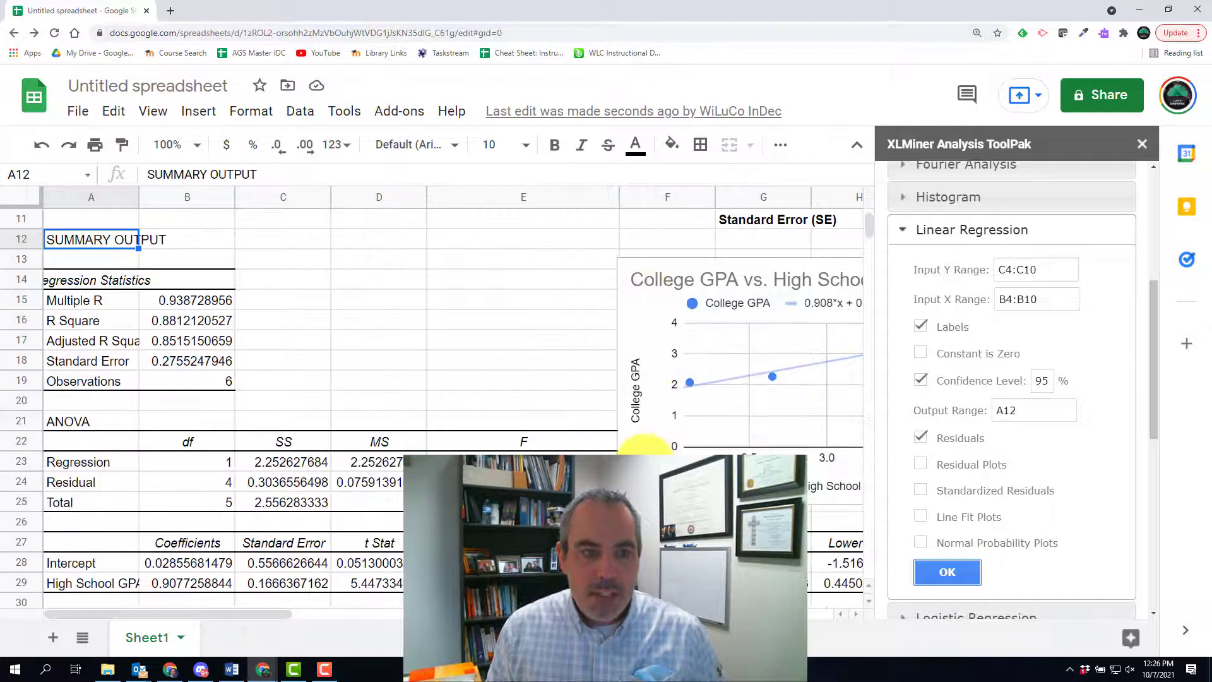
left_click(1148, 147)
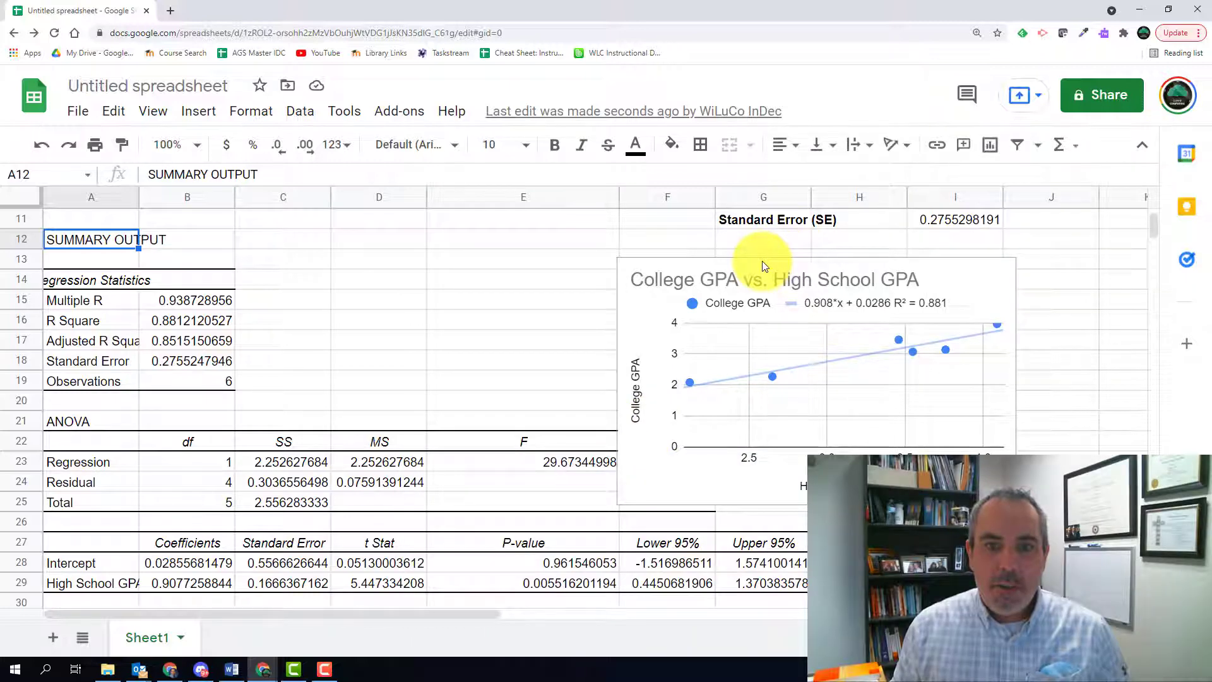
left_click(764, 265)
left_click_drag(929, 272, 539, 216)
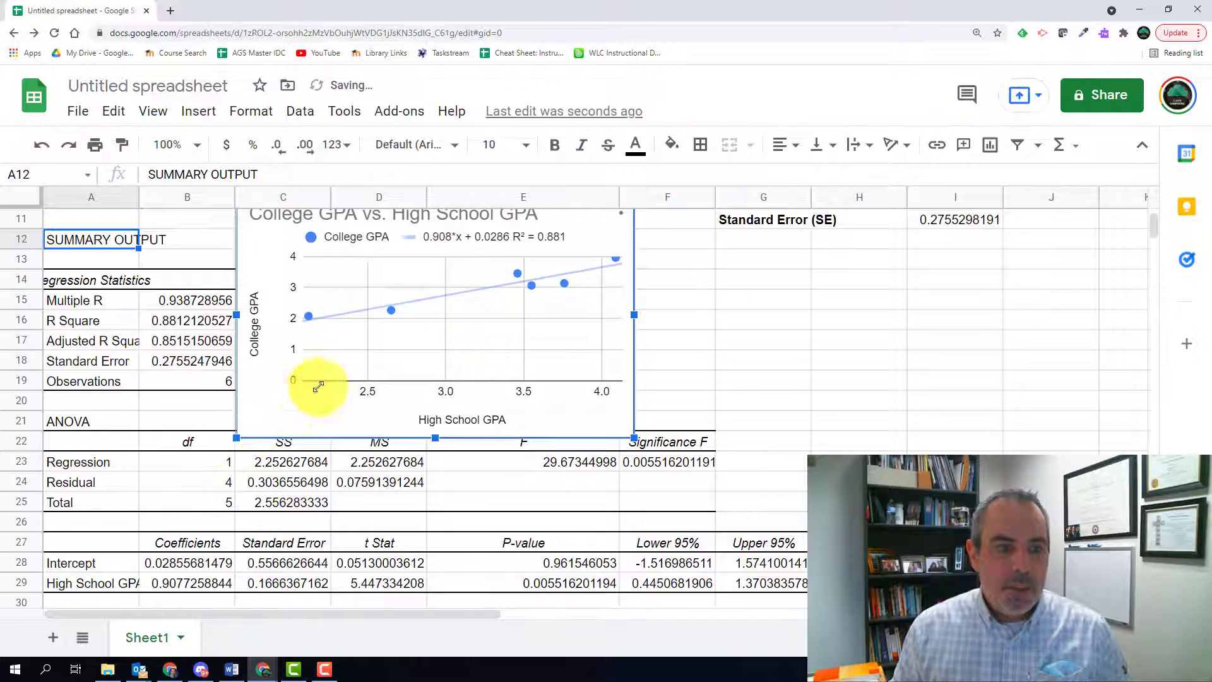
left_click_drag(319, 390, 320, 385)
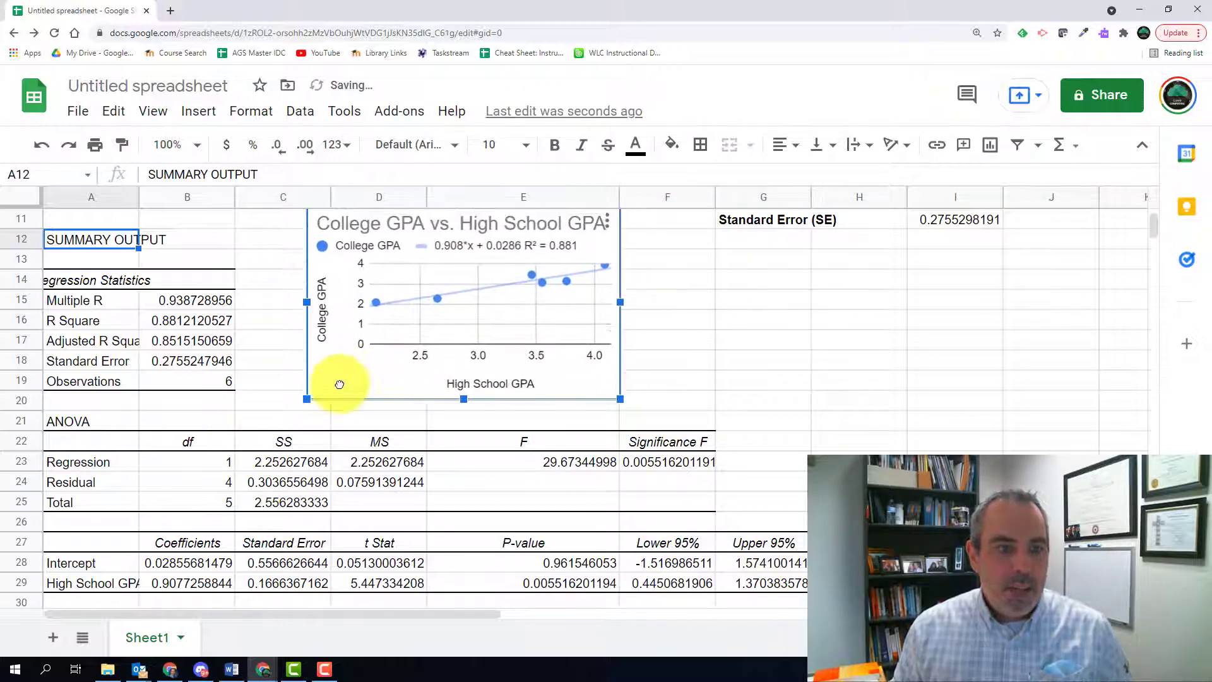
left_click_drag(339, 385, 313, 399)
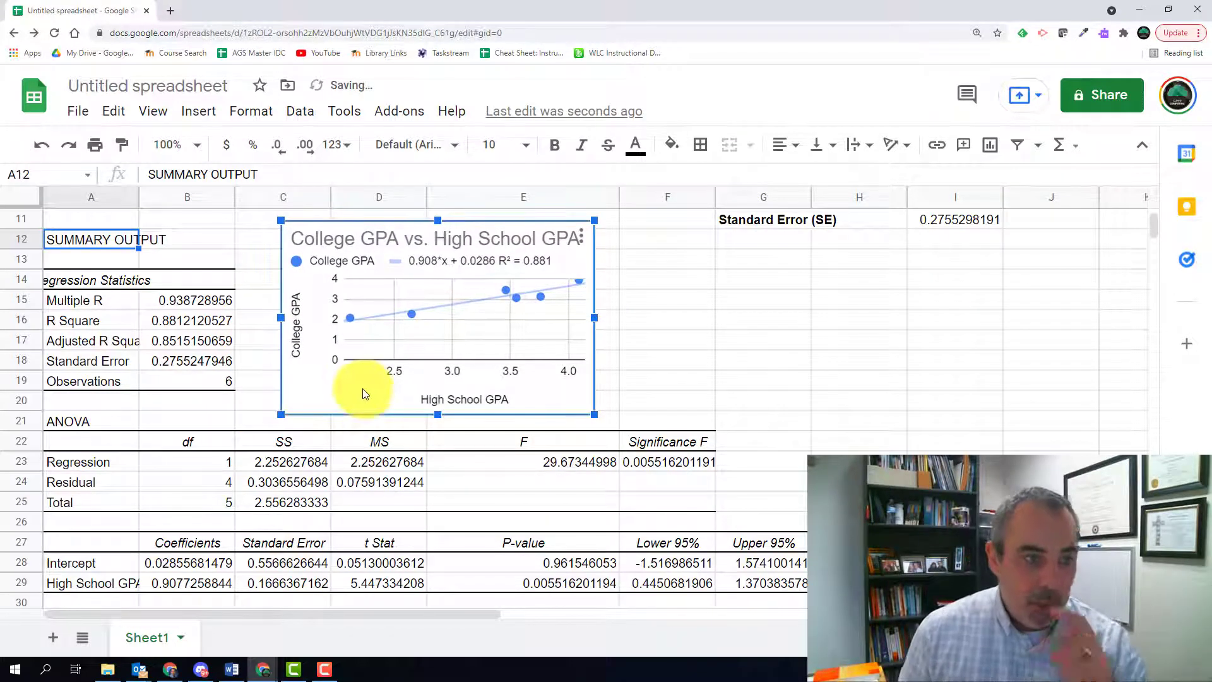
Step: Inspect the full Multiple R and R Square values
left_click(166, 303)
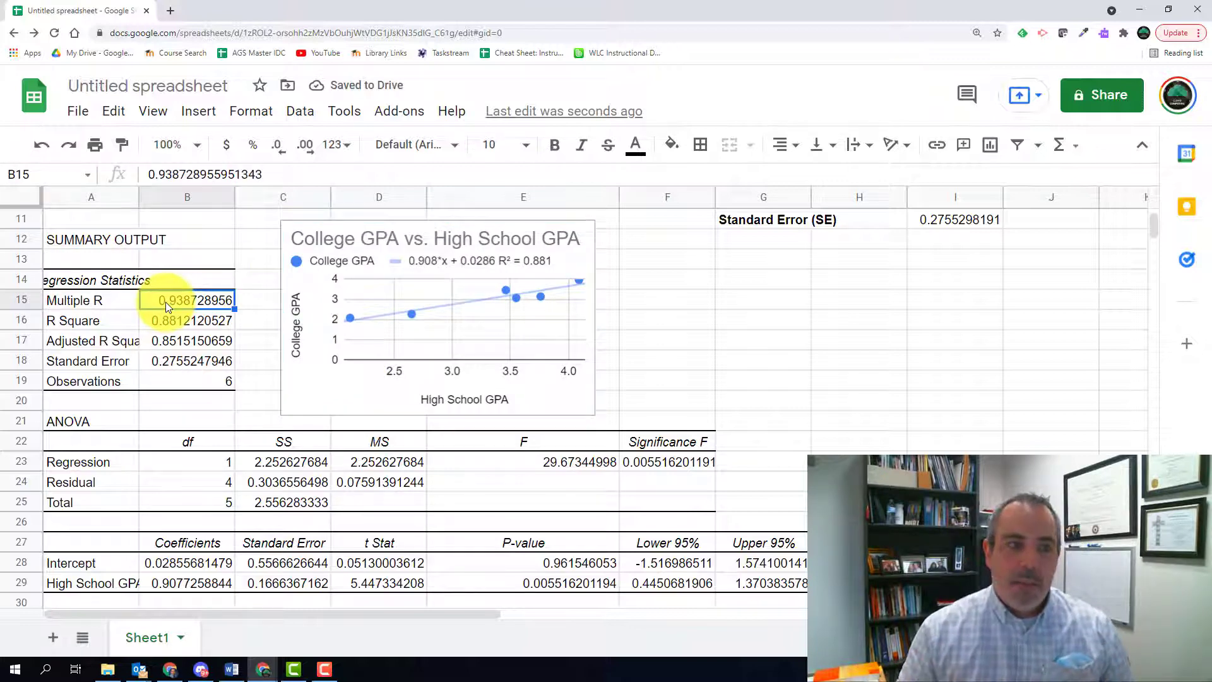
left_click(213, 320)
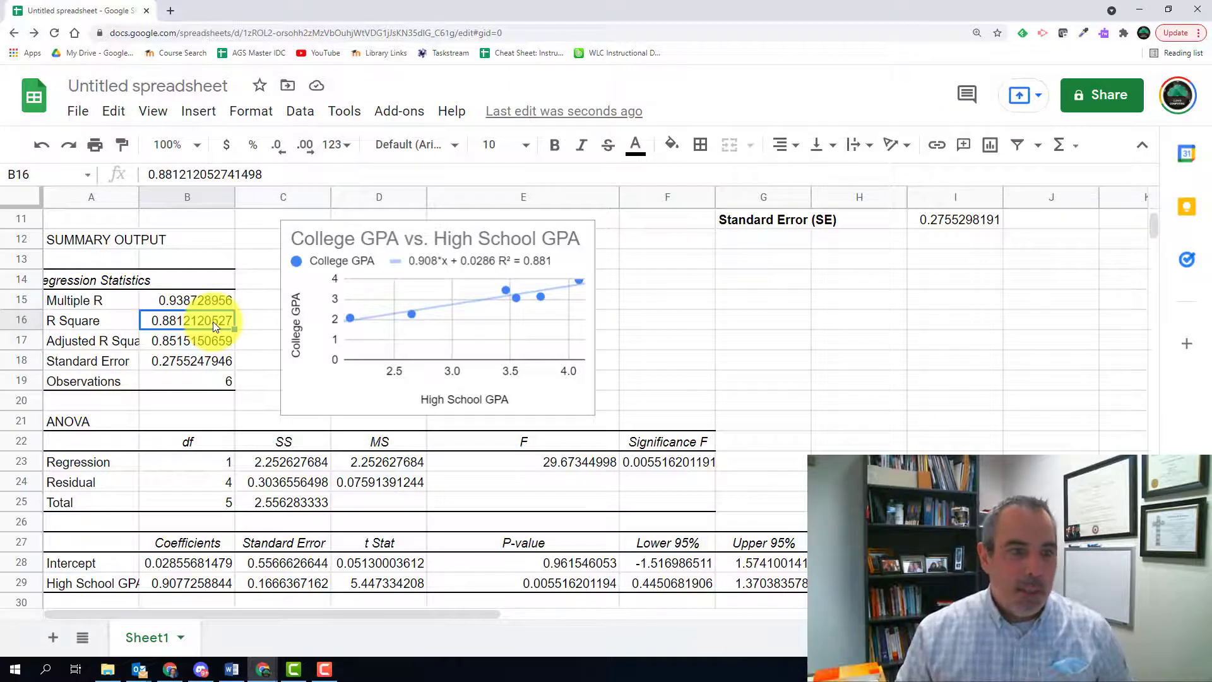
left_click(192, 305)
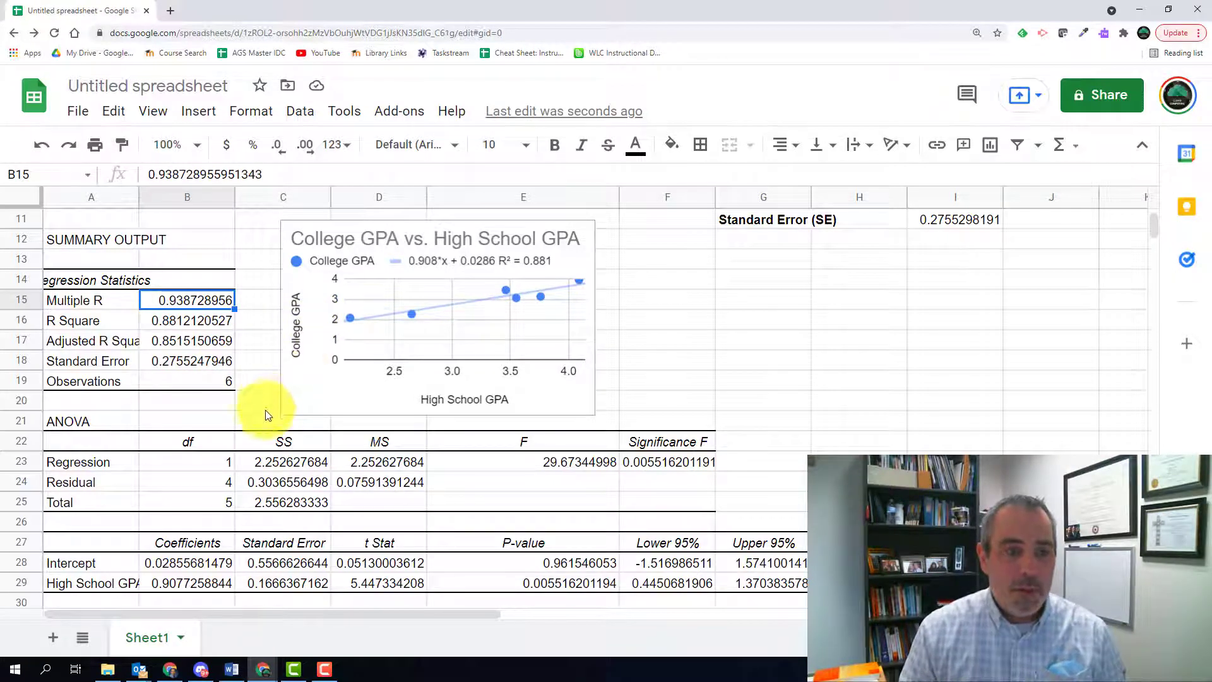
left_click(184, 364)
left_click(972, 225)
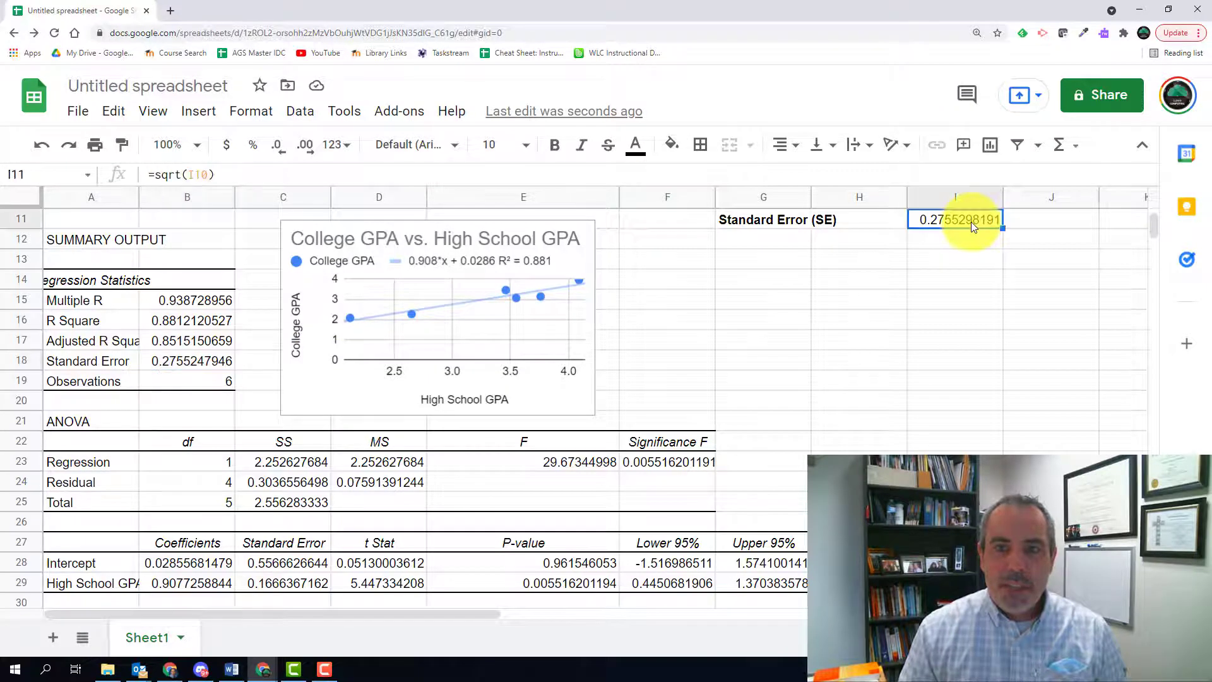
left_click(220, 361)
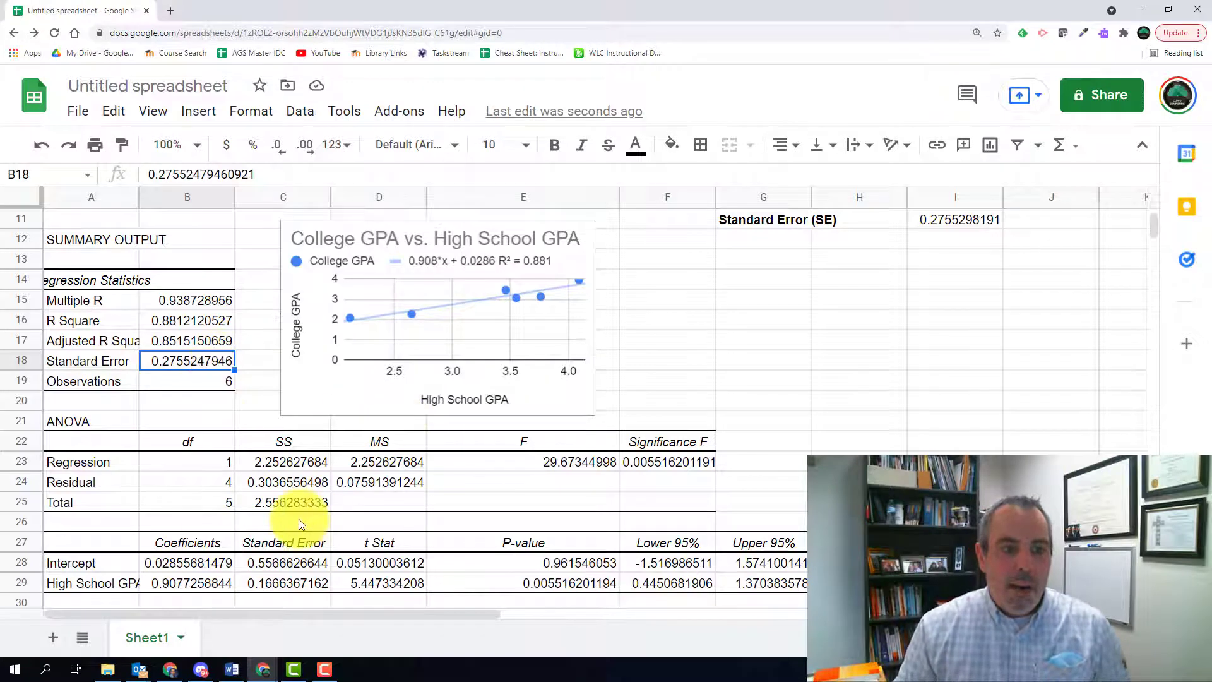
left_click(82, 482)
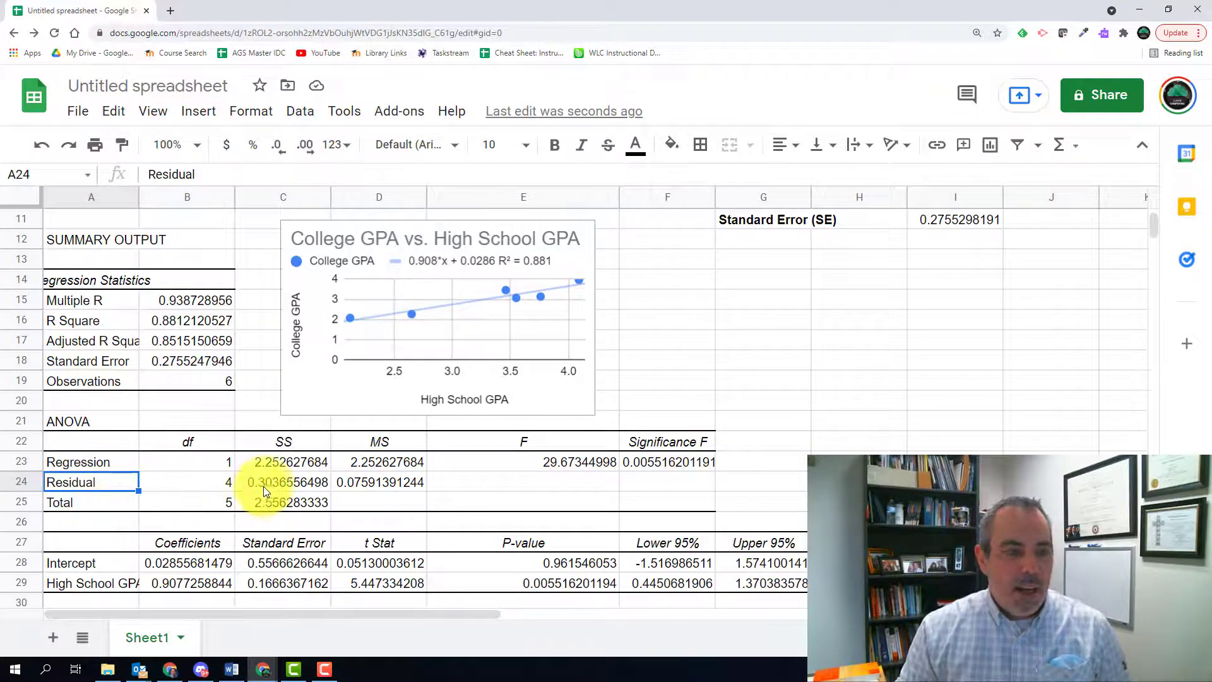
left_click_drag(294, 445, 294, 481)
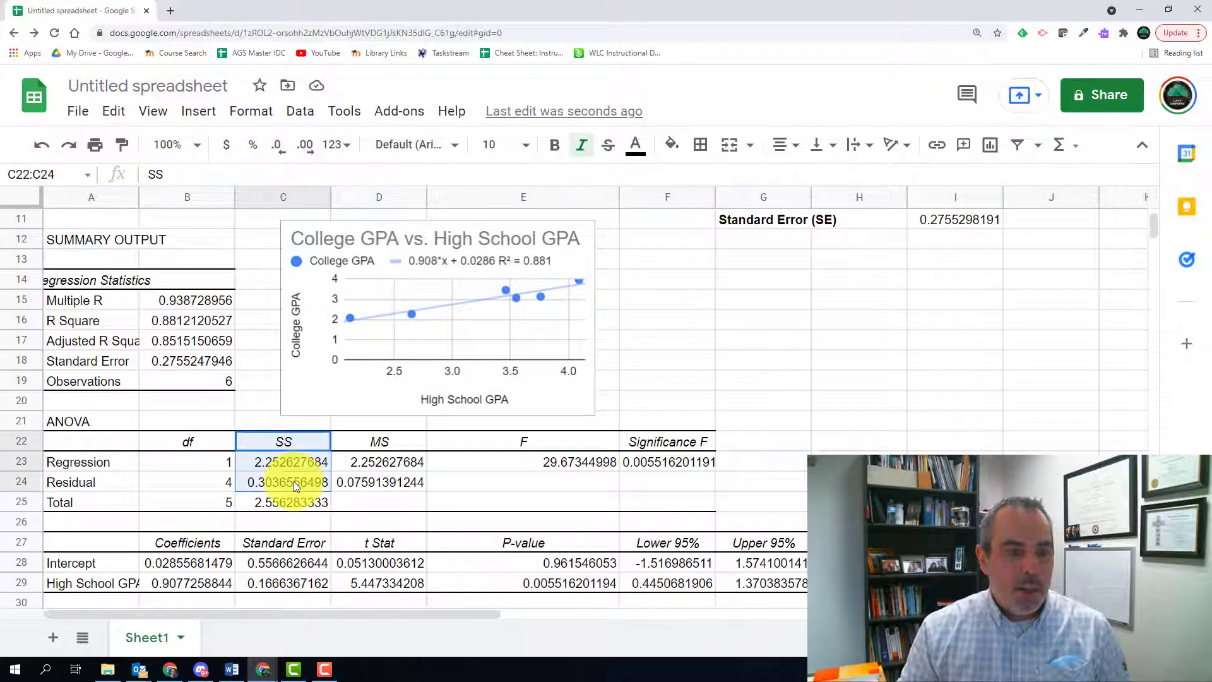
left_click(292, 479)
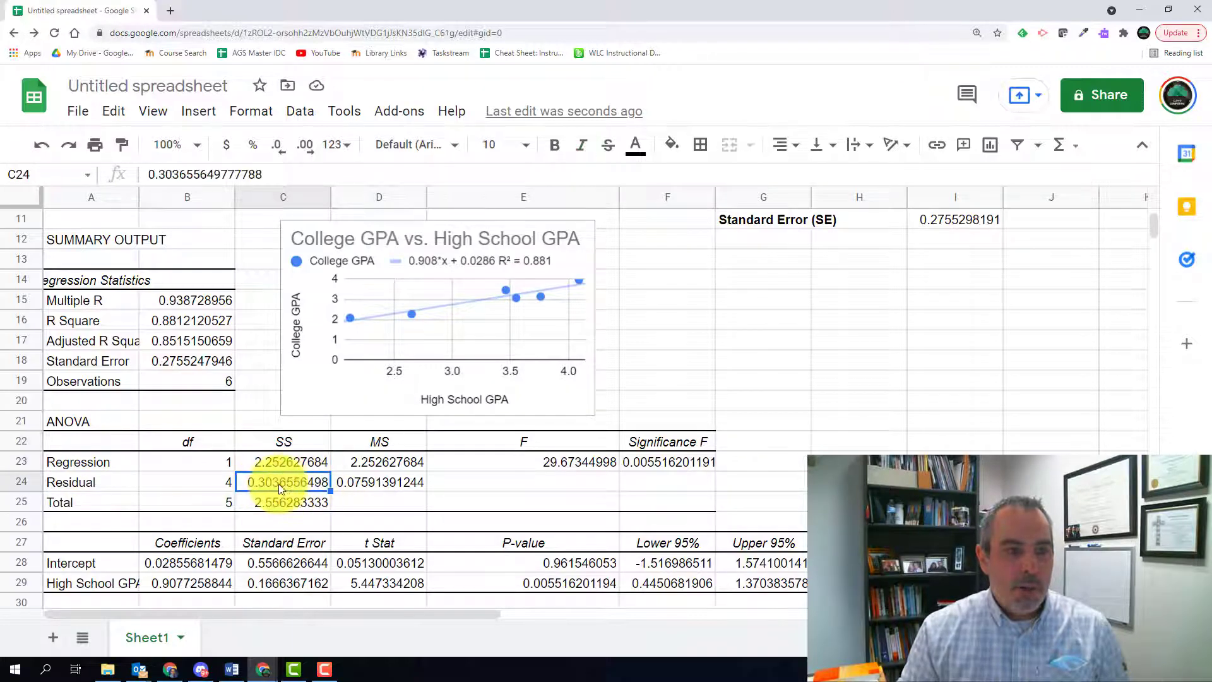
left_click(356, 450)
left_click(373, 485)
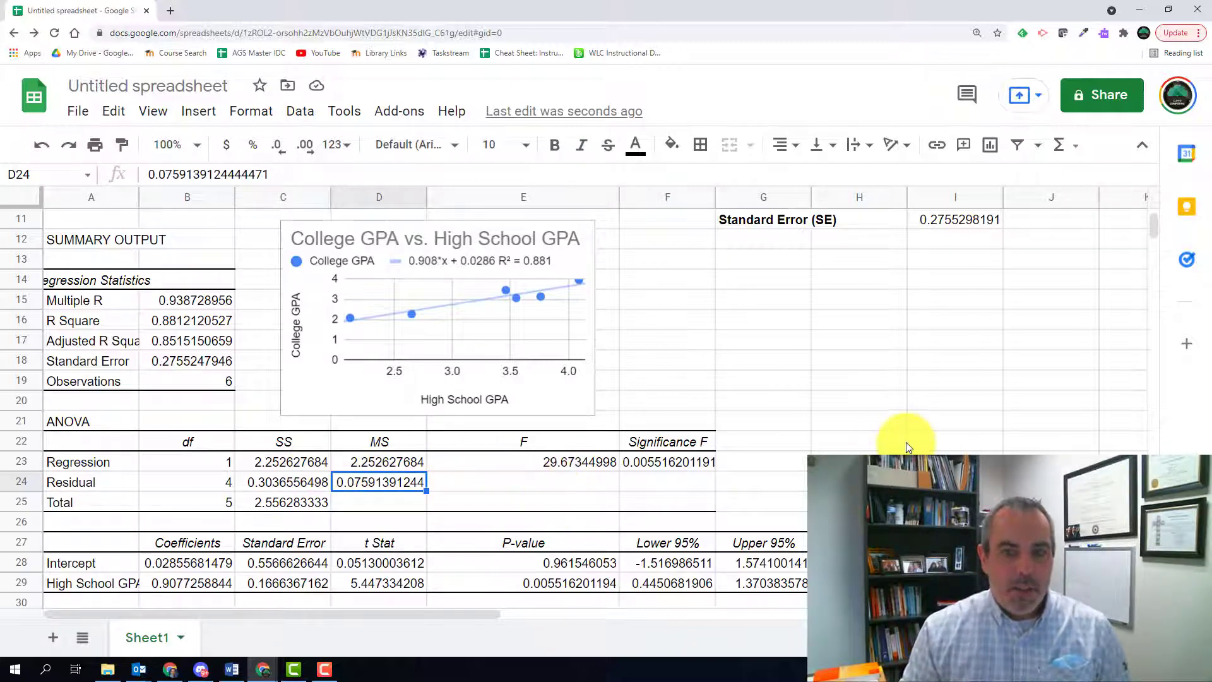
scroll(907, 446, "up", 3)
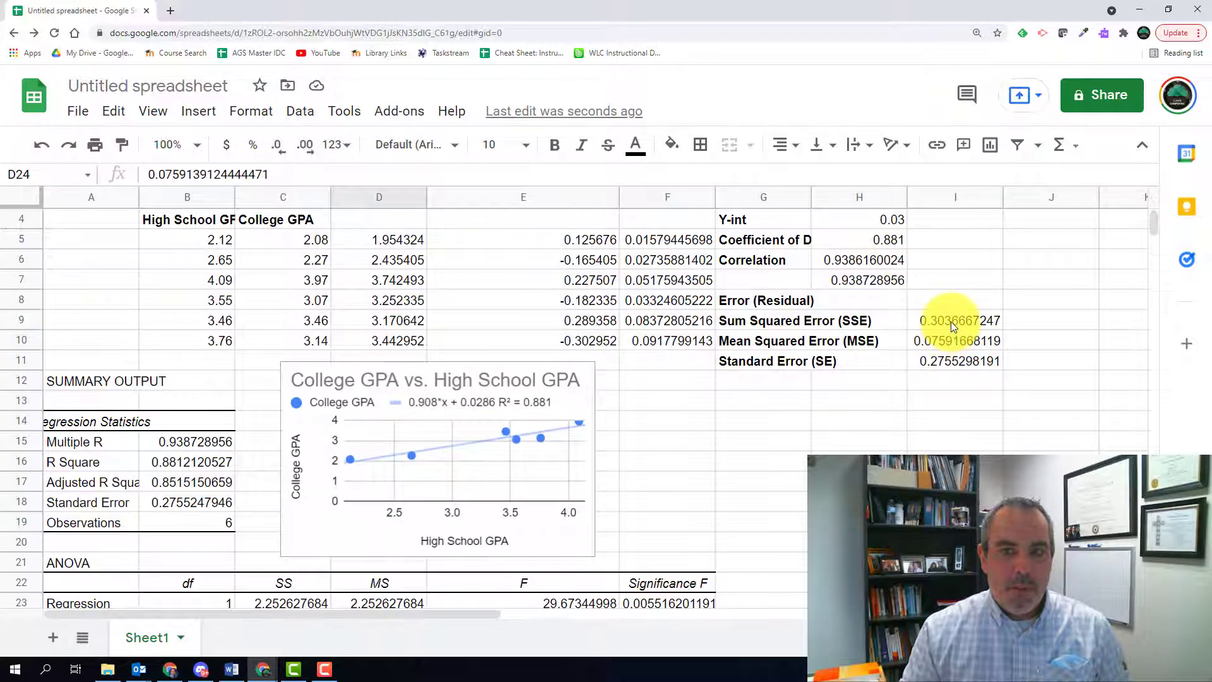
scroll(925, 363, "down", 2)
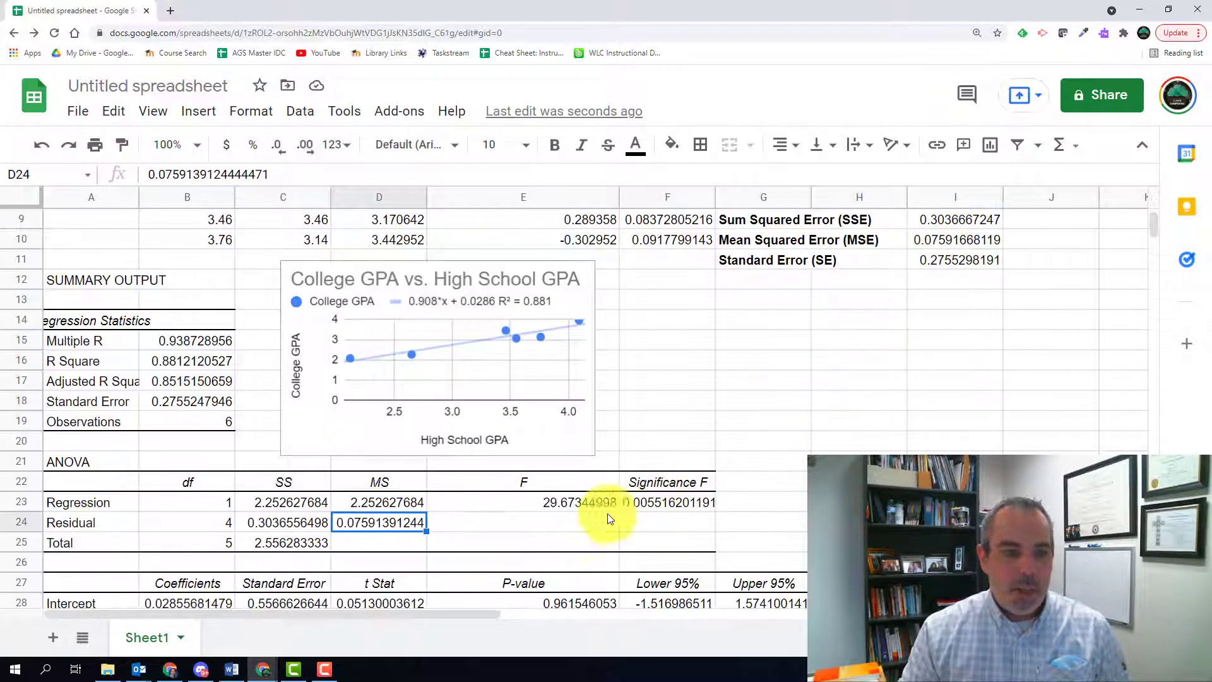
scroll(364, 516, "down", 2)
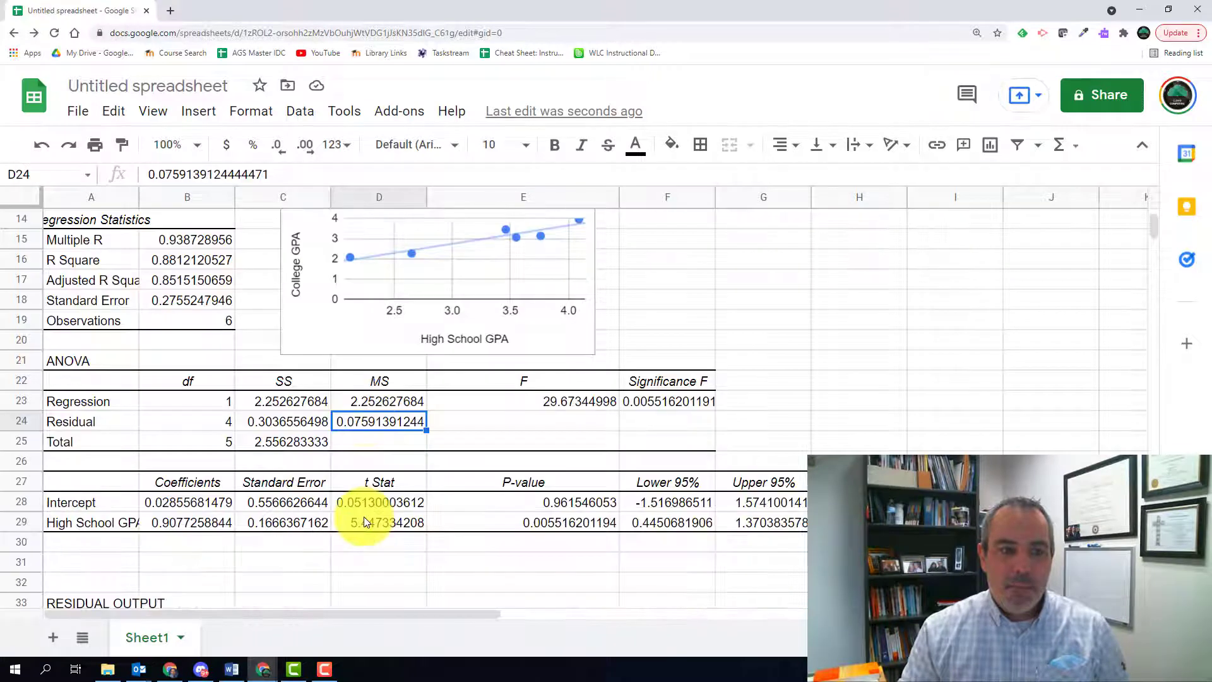
left_click(622, 574)
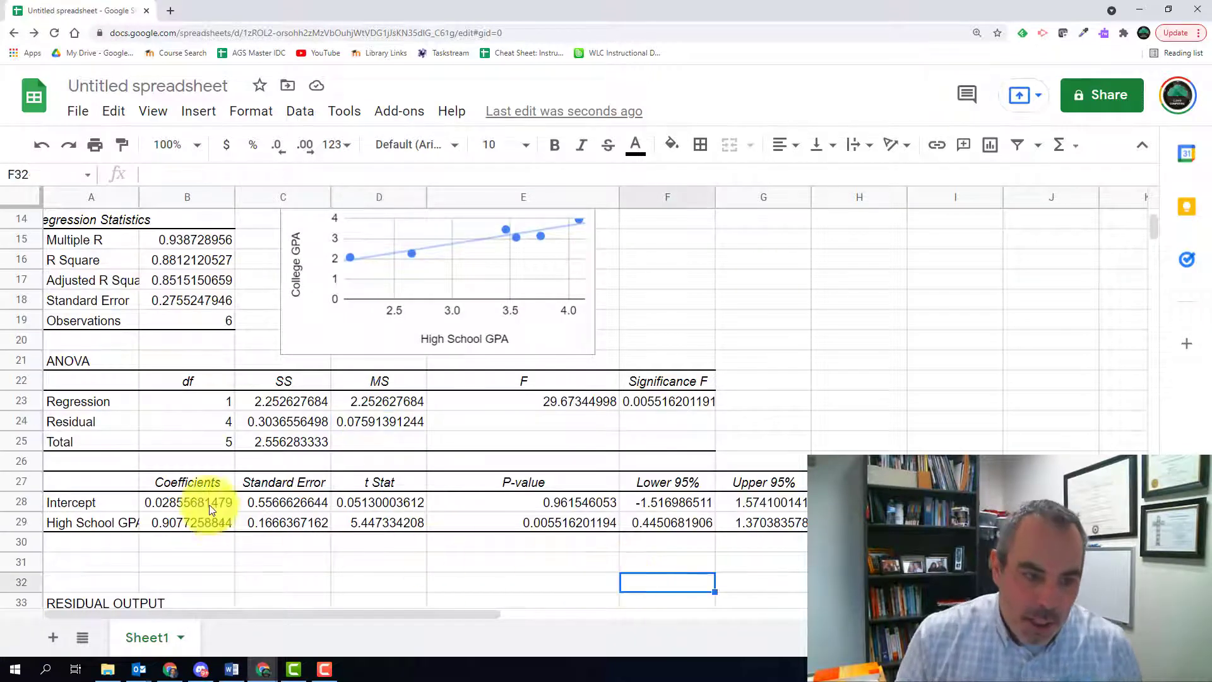
left_click_drag(210, 508, 207, 529)
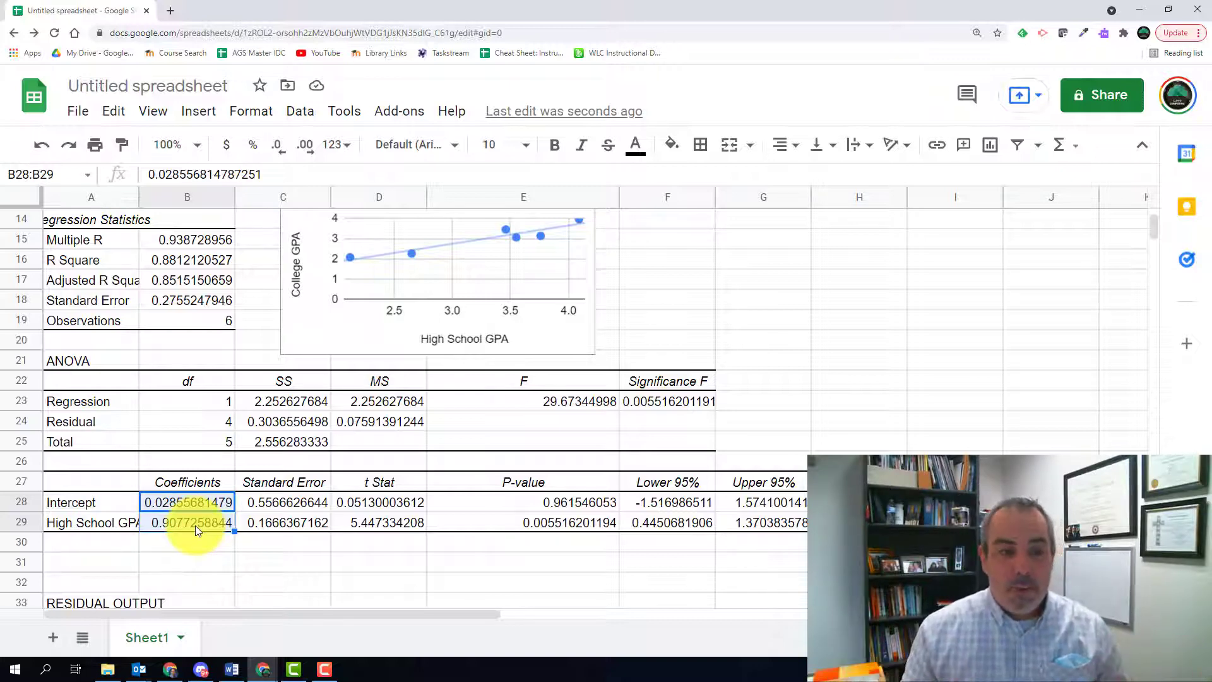
Step: Fill Multiple R, R Square (B15:B16) and Standard Error (B18) yellow
scroll(213, 404, "up", 1)
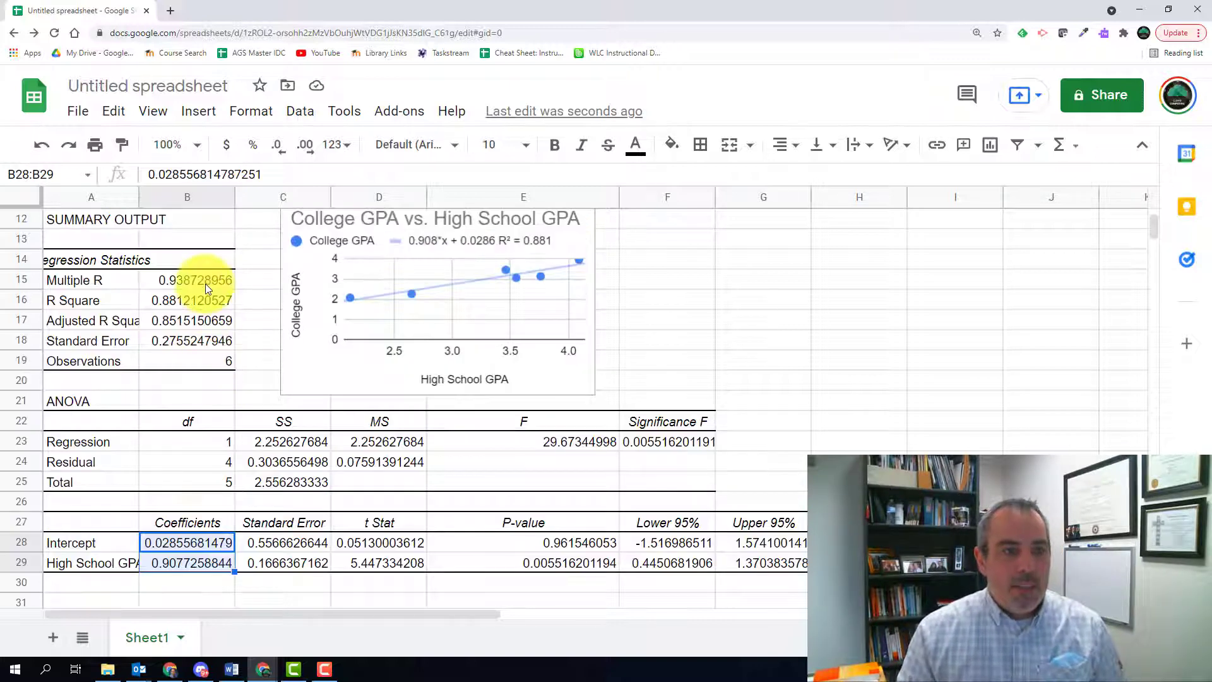
mouse_move(195, 283)
left_mouse_down()
mouse_move(193, 337)
mouse_move(195, 304)
left_mouse_up()
left_click(671, 144)
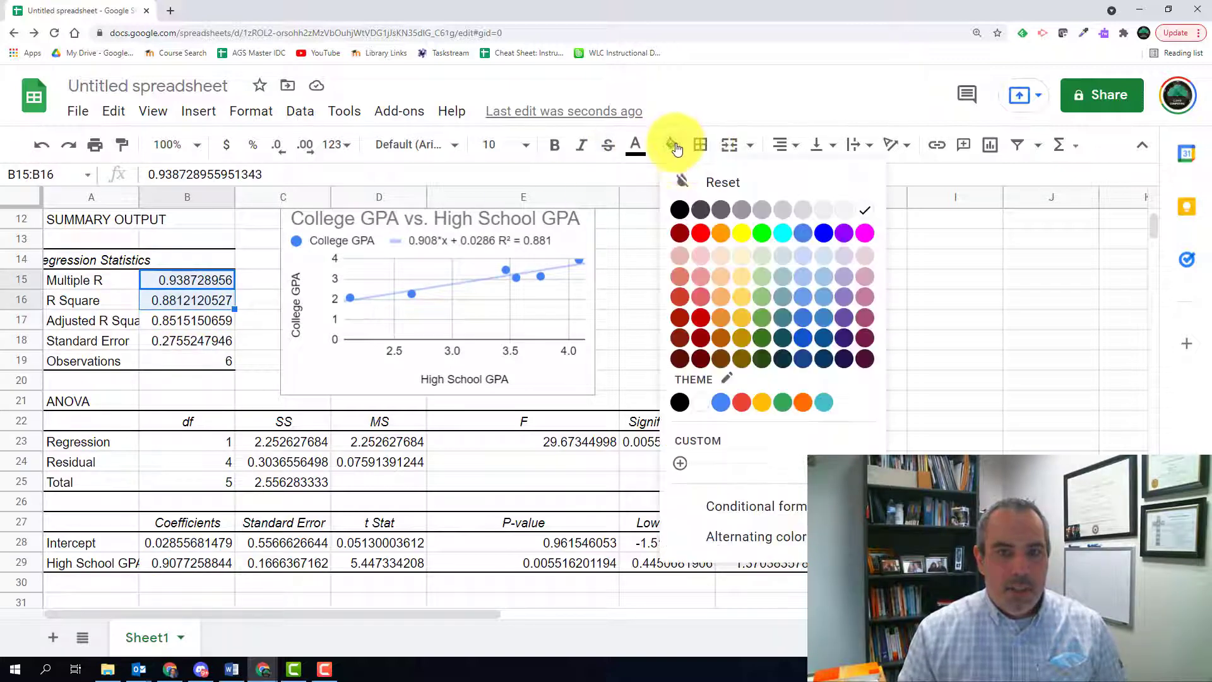
left_click(741, 233)
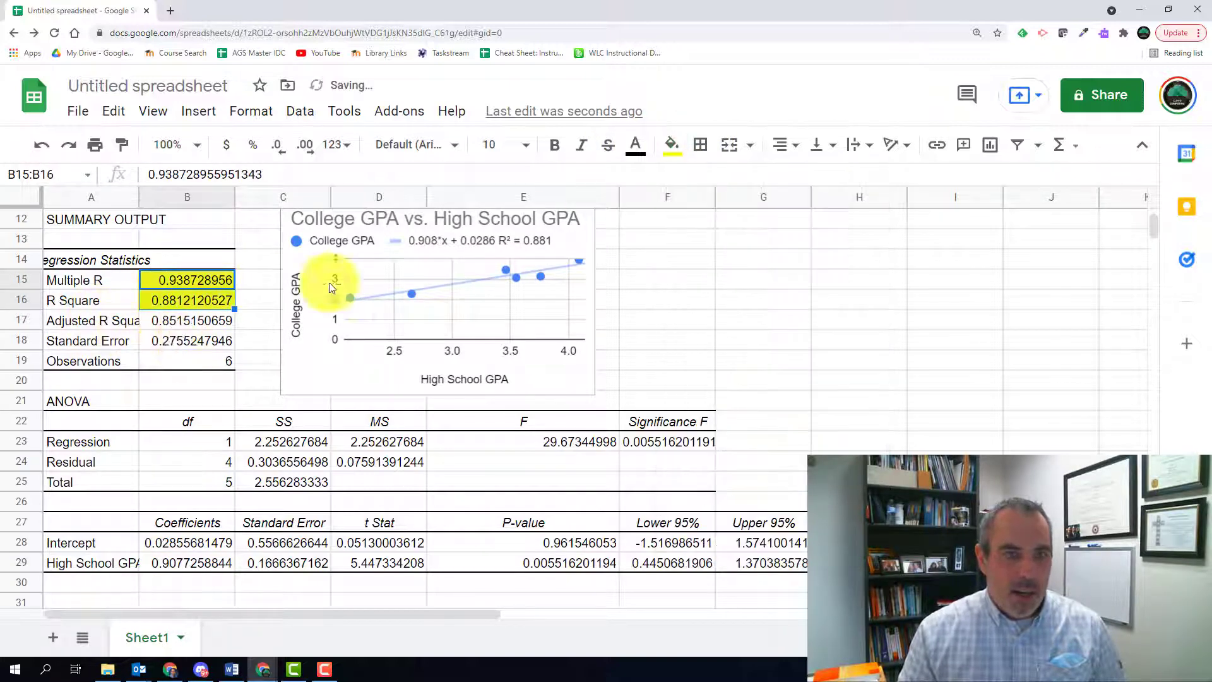
key("Down")
key("Down")
key("Down")
left_click(671, 145)
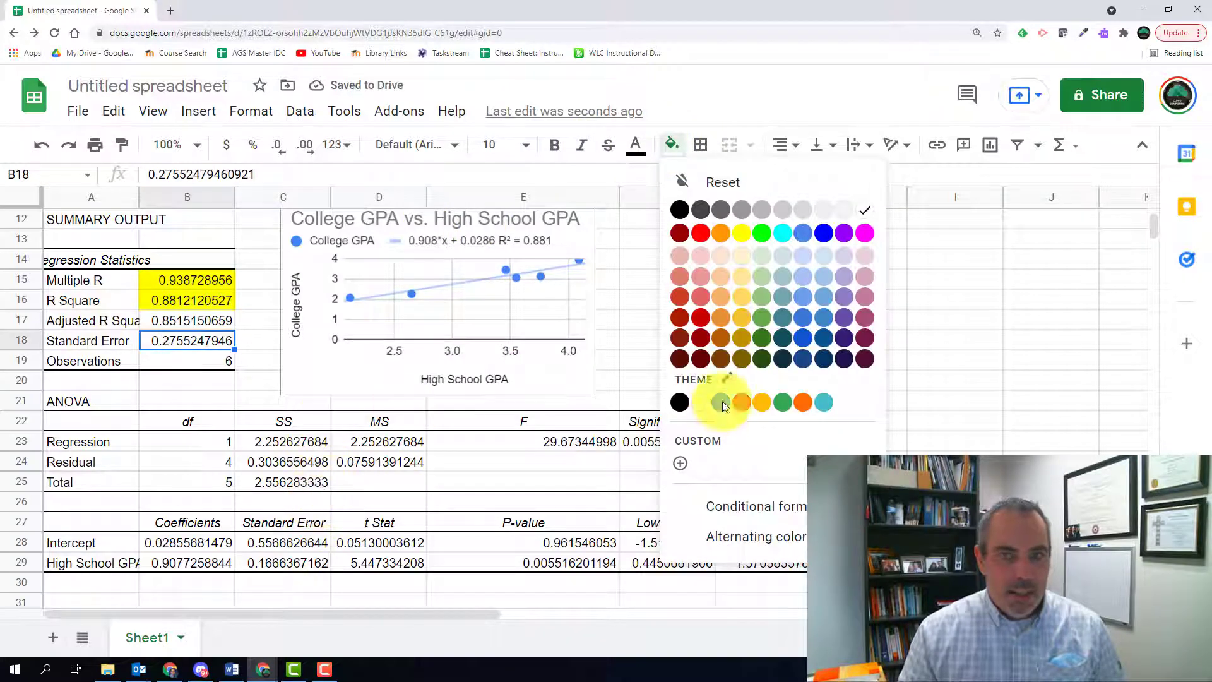
left_click(746, 238)
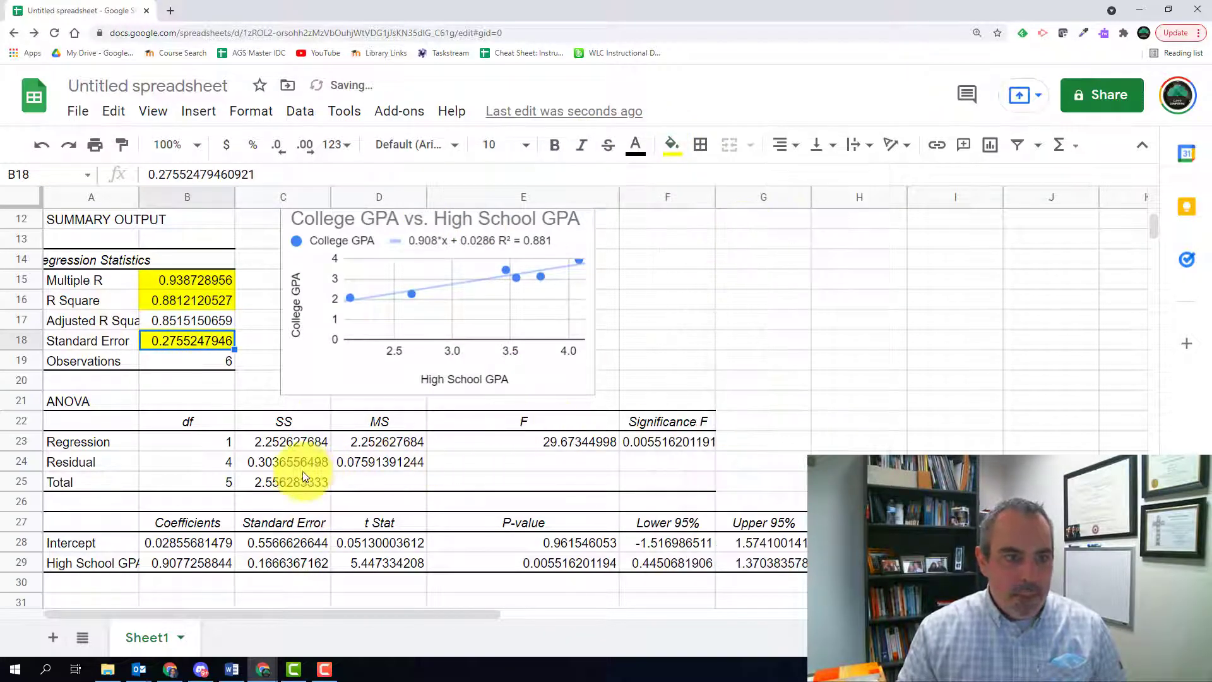
Step: Fill the residual SS and MS (C24:D24) and both coefficients (B28:B29) yellow
left_click_drag(297, 465, 389, 461)
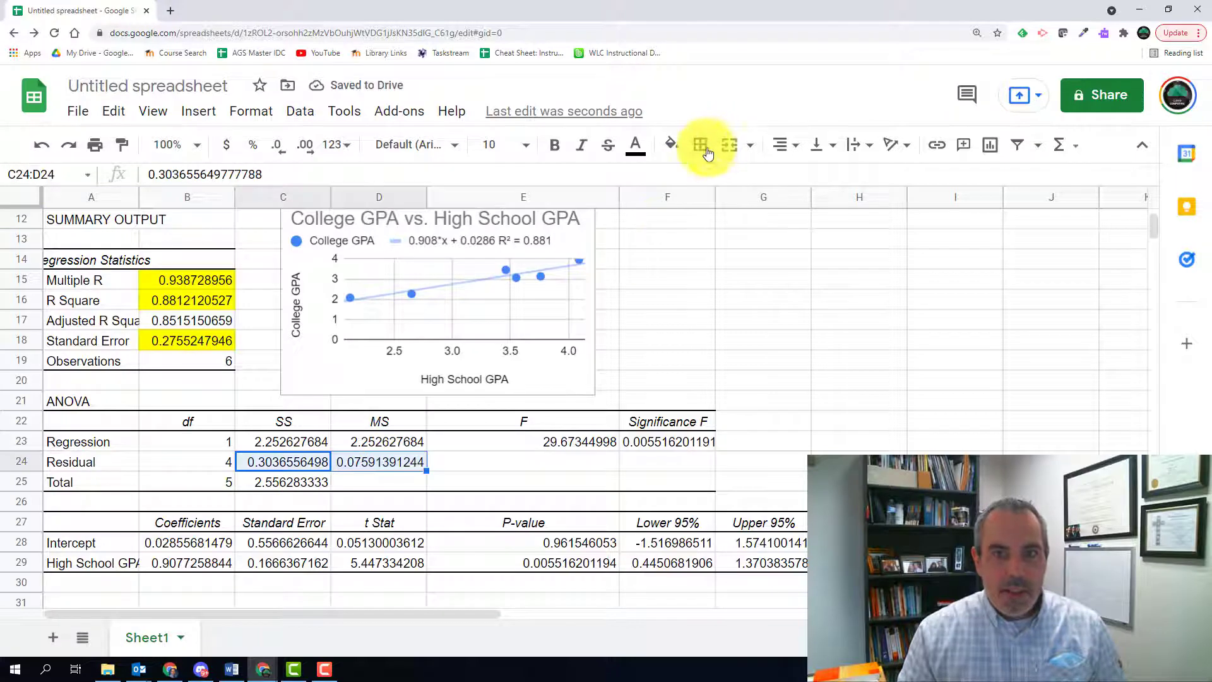
left_click(671, 144)
left_click(742, 233)
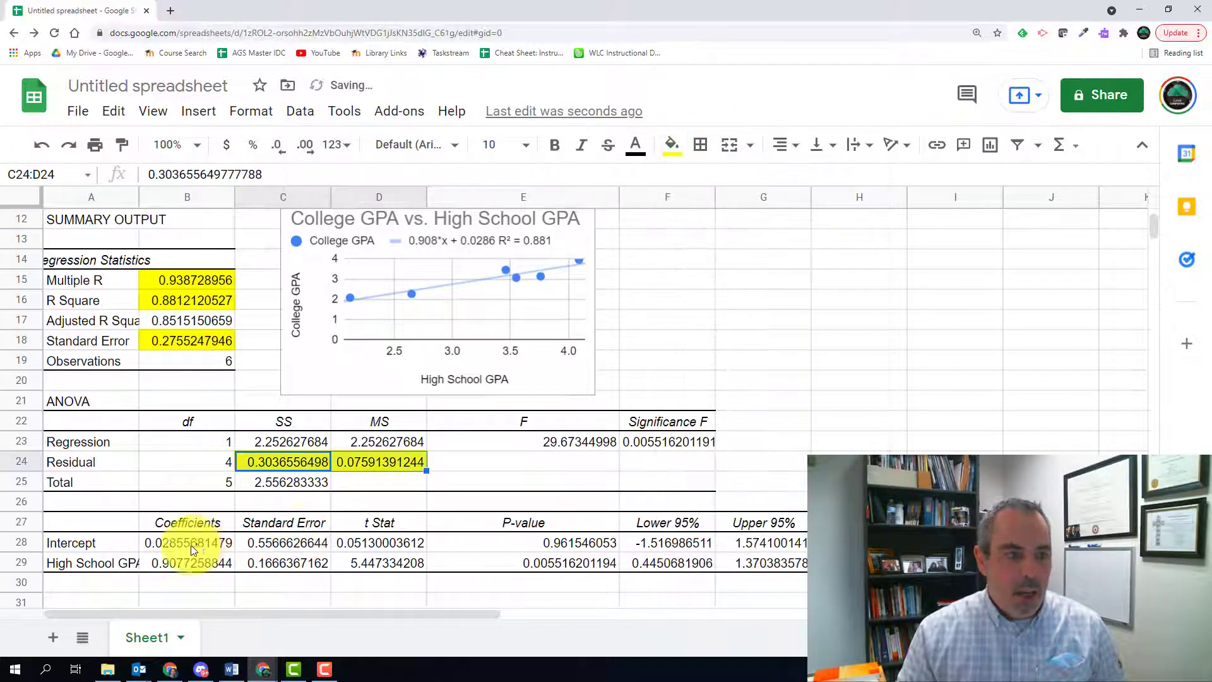
left_click_drag(195, 543, 193, 566)
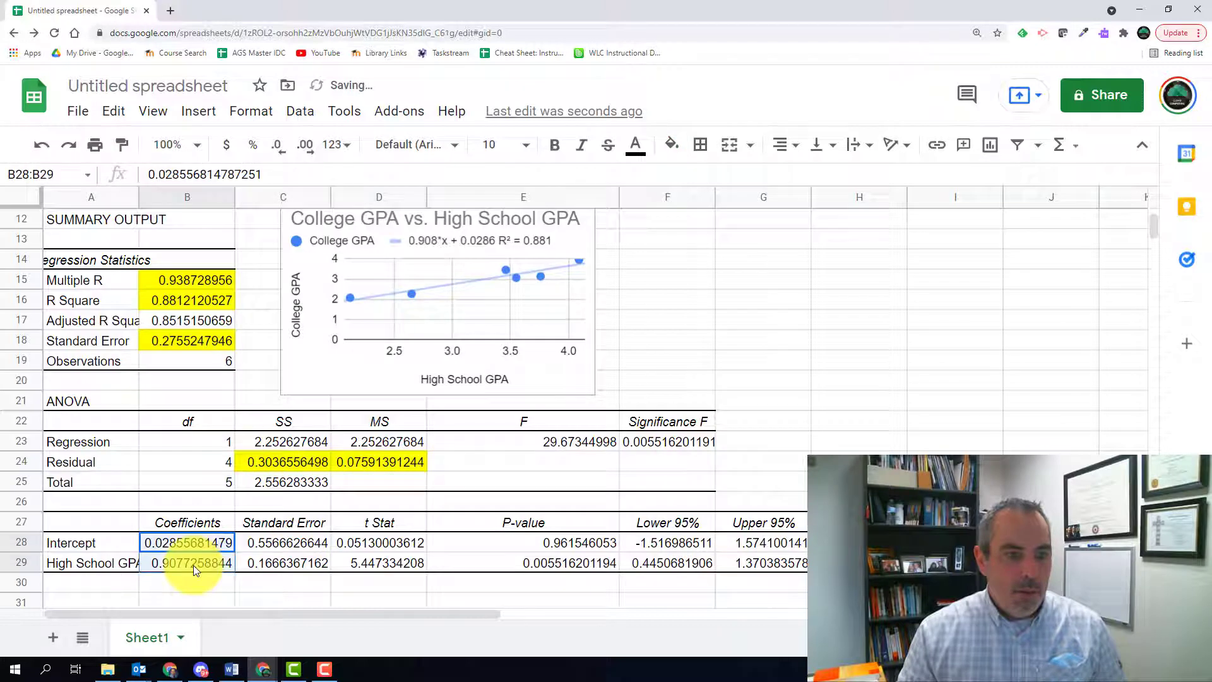
left_click(671, 144)
left_click(740, 234)
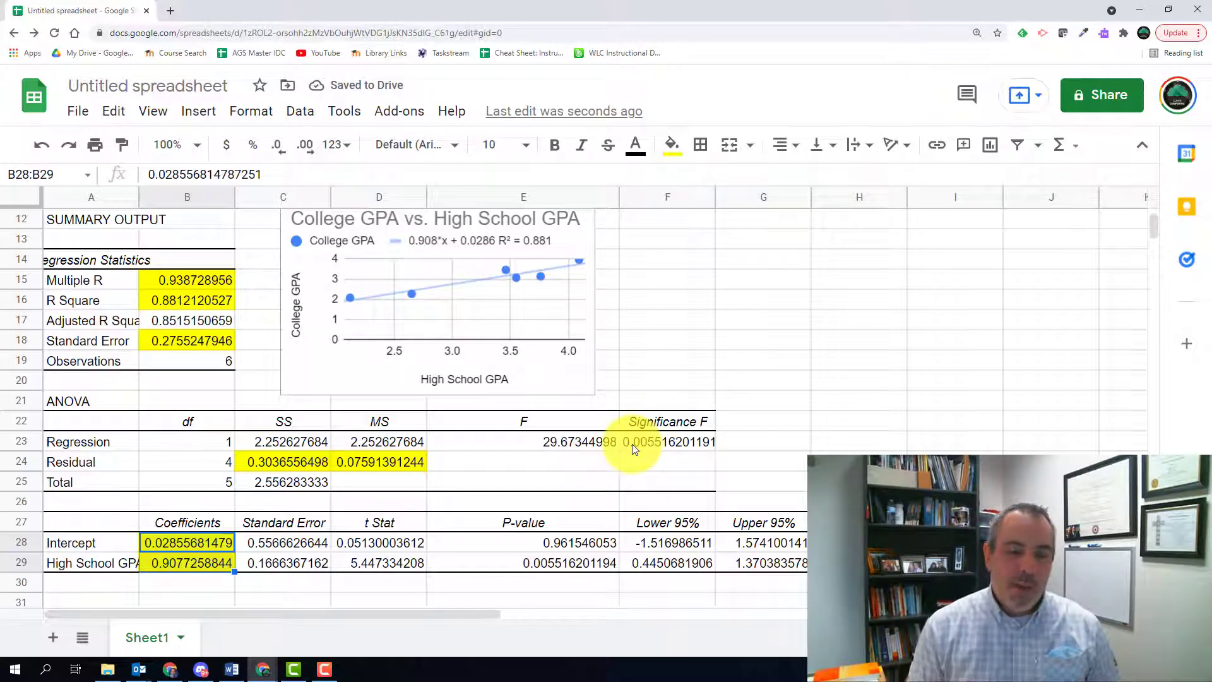
scroll(631, 444, "up", 5)
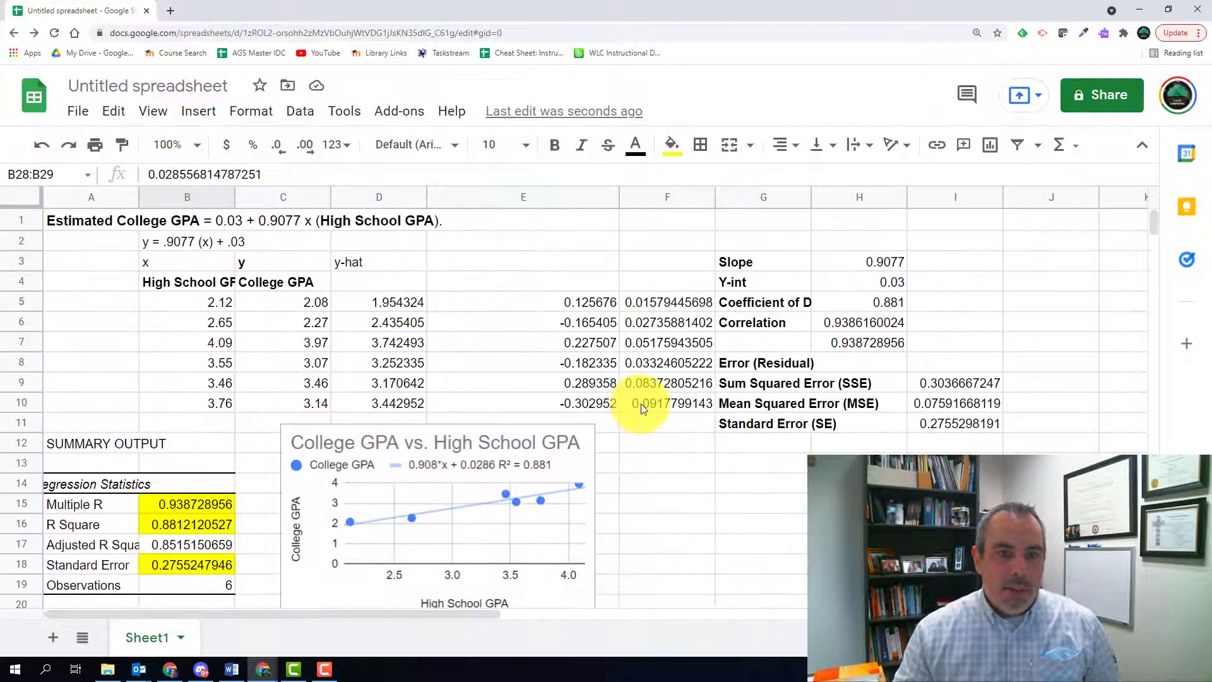